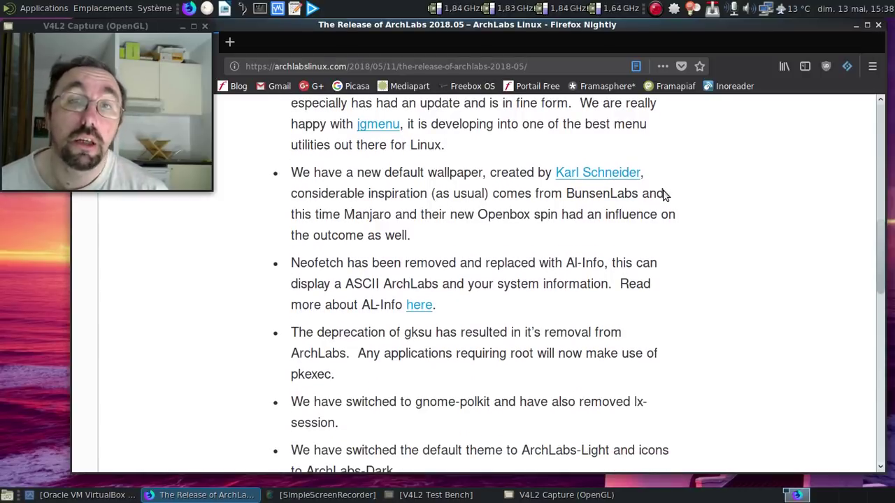
Read through the rest of the ArchLabs 2018.05 release notes, then close the browser window
scroll(665, 195, "down", 3)
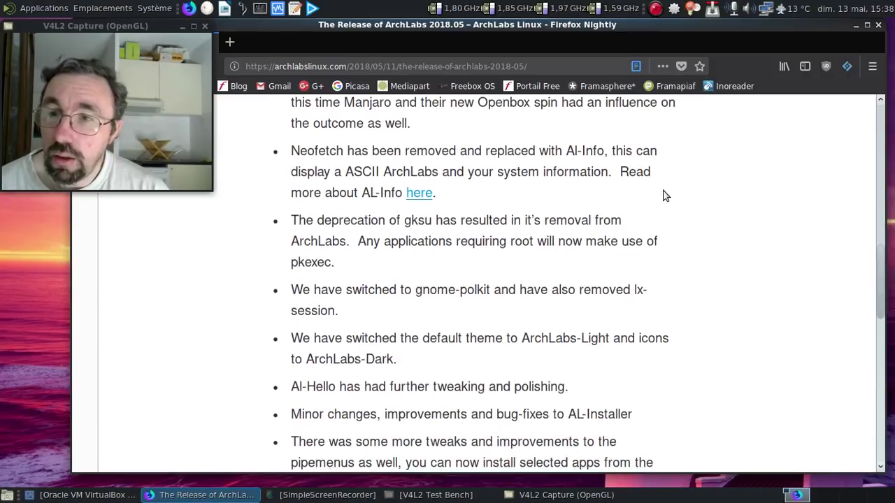
scroll(665, 196, "down", 1)
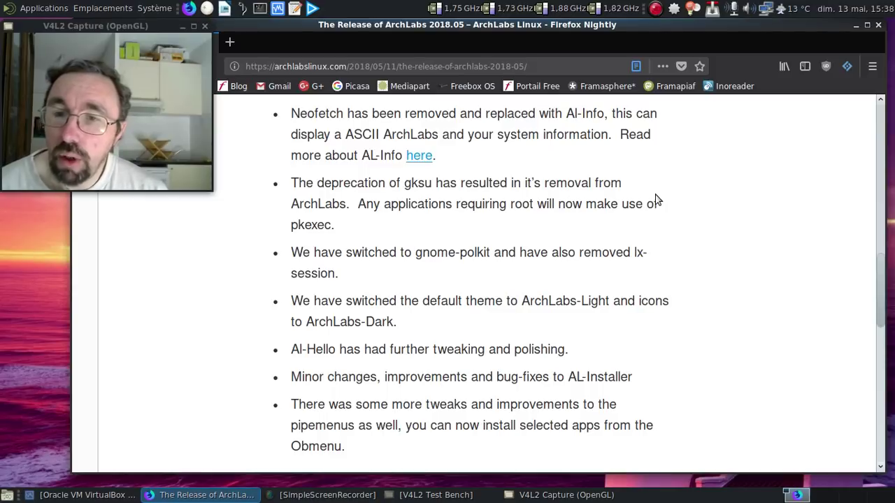
scroll(657, 201, "down", 5)
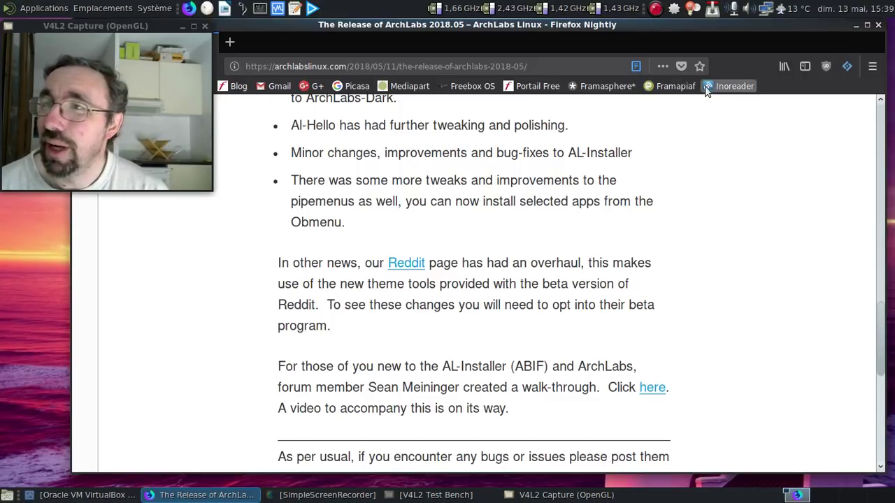
left_click(878, 25)
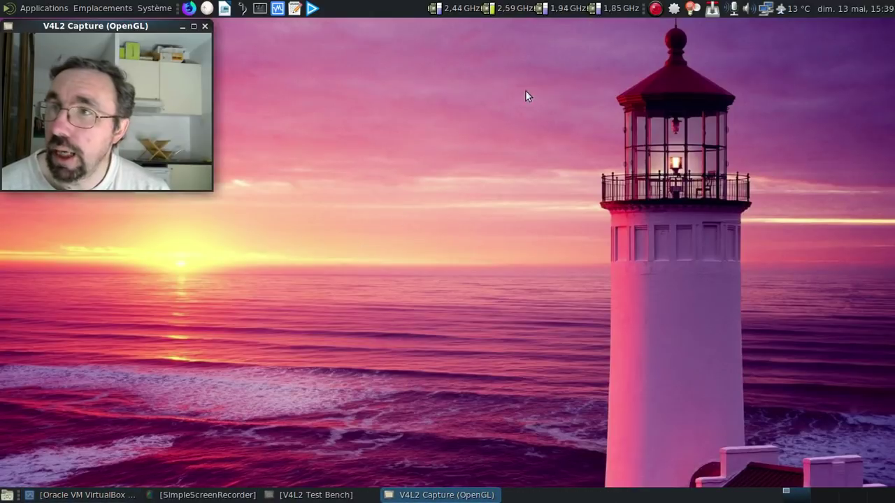
Check the archlabs-2018-05.iso torrent in Transmission, then close its window
right_click(712, 9)
left_click(714, 25)
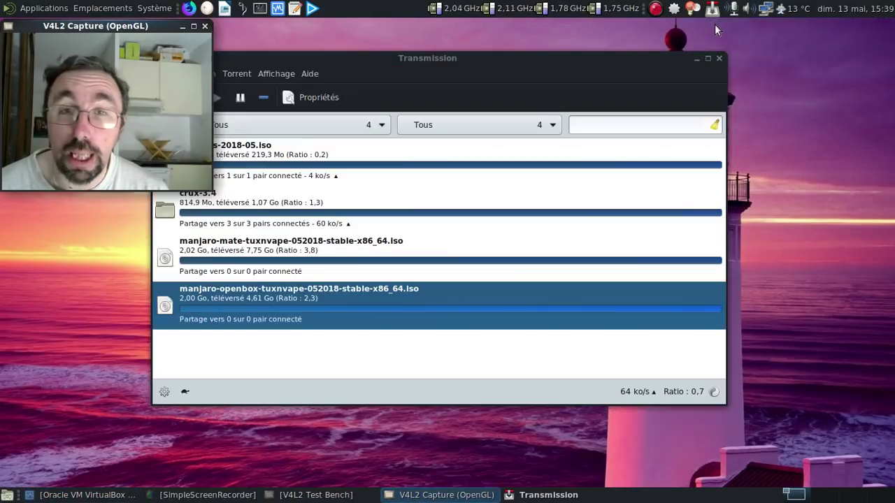
left_click_drag(376, 56, 507, 52)
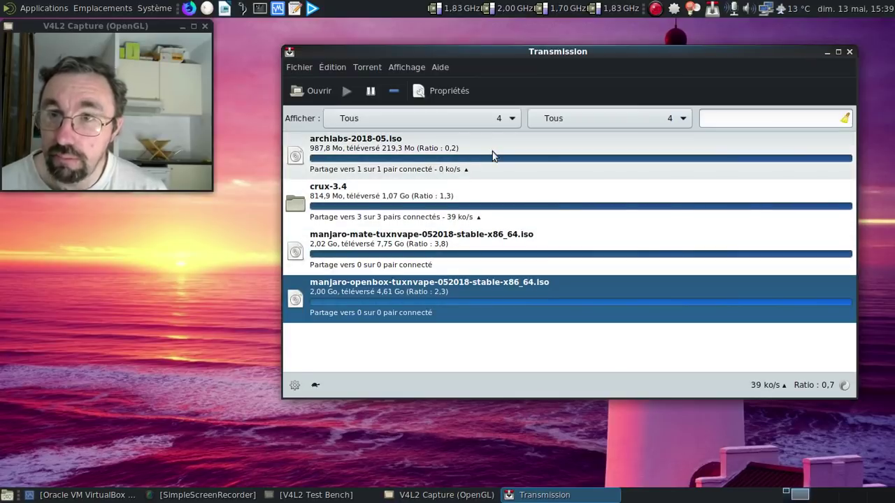
left_click(849, 53)
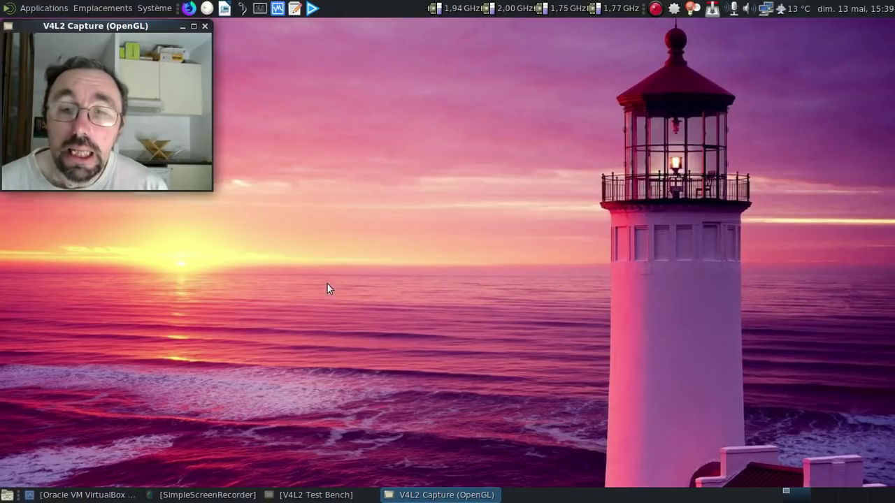
Boot the ArchLabs 2018.05 virtual machine in VirtualBox into its x86_64 live session and dismiss the welcome message
left_click(71, 495)
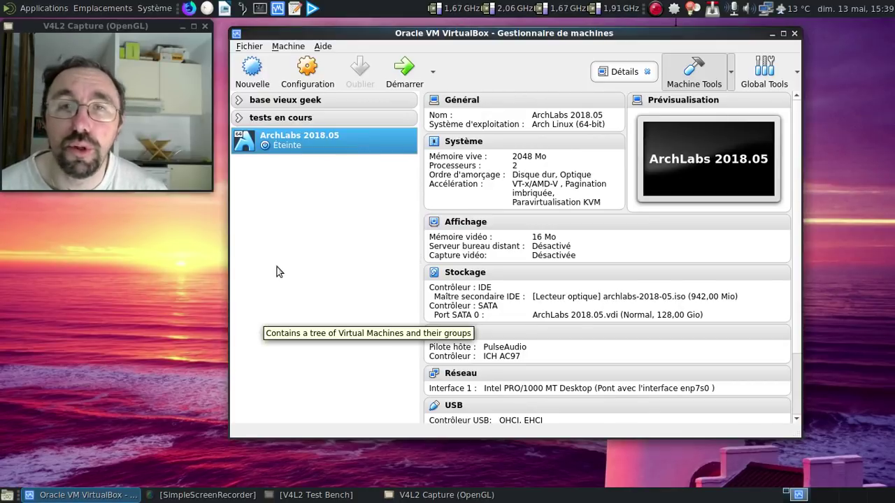
left_click(403, 75)
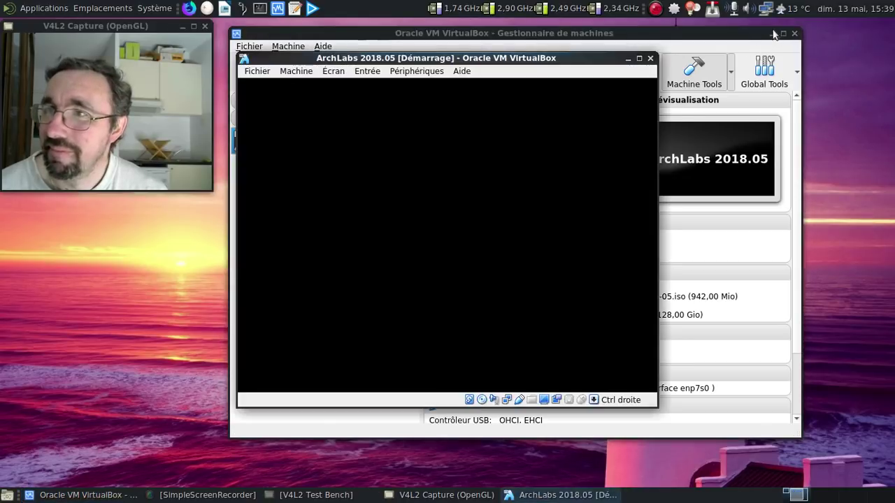
left_click(772, 34)
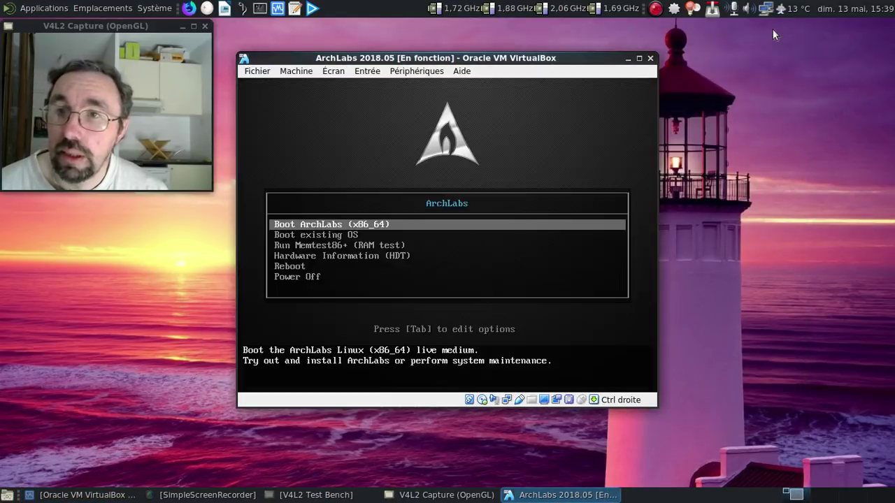
key("Return")
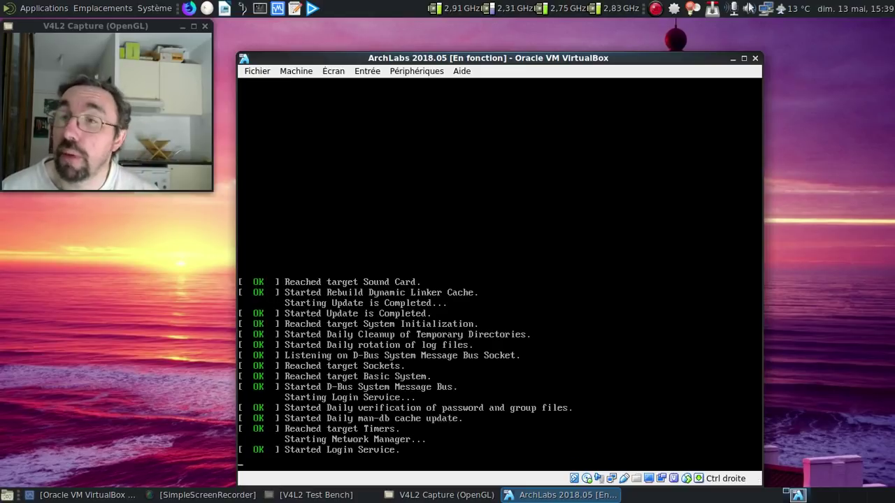
left_click_drag(538, 56, 540, 38)
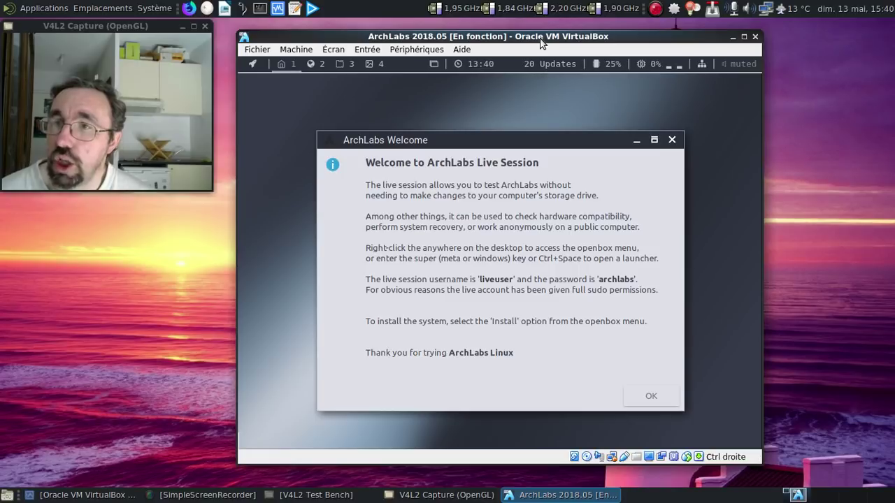
left_click(649, 397)
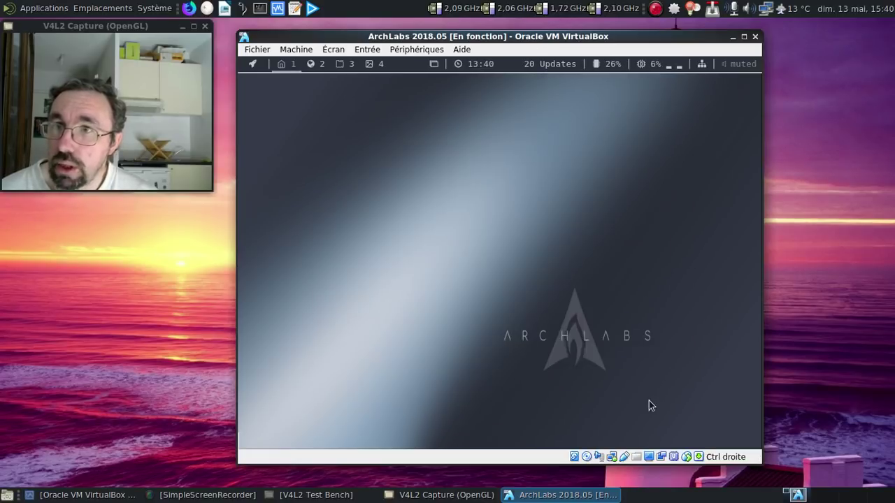
Look through the application launcher's categories in the live session, such as Development and Internet, and close it
left_click(254, 63)
mouse_move(320, 172)
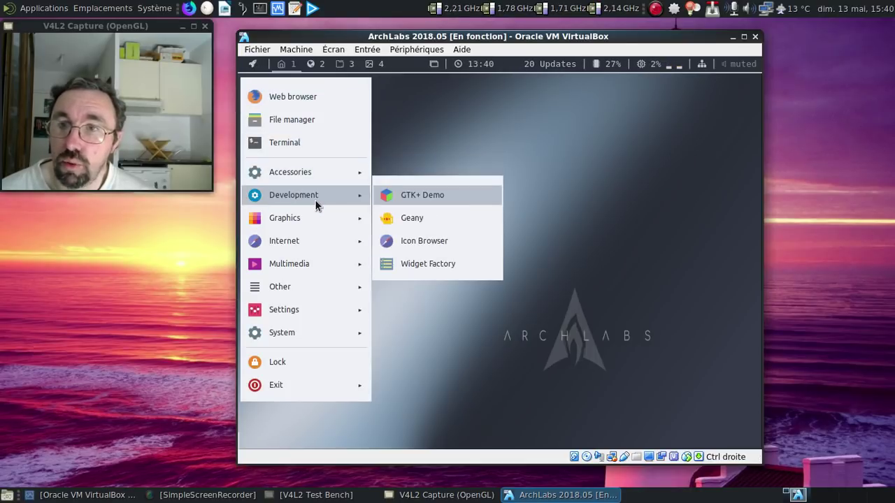
mouse_move(311, 218)
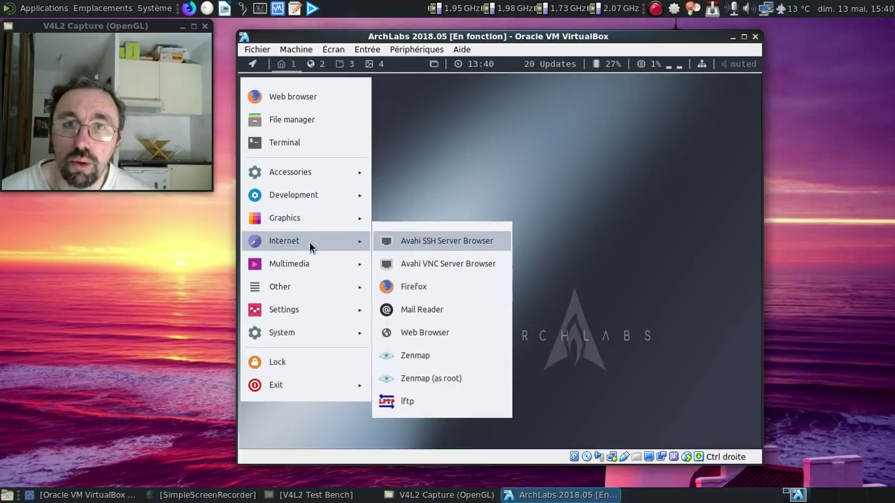
mouse_move(306, 264)
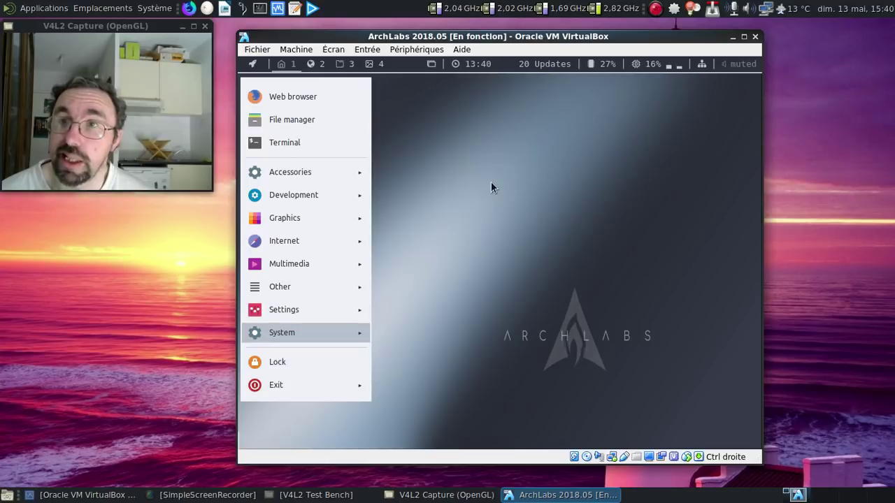
left_click(462, 176)
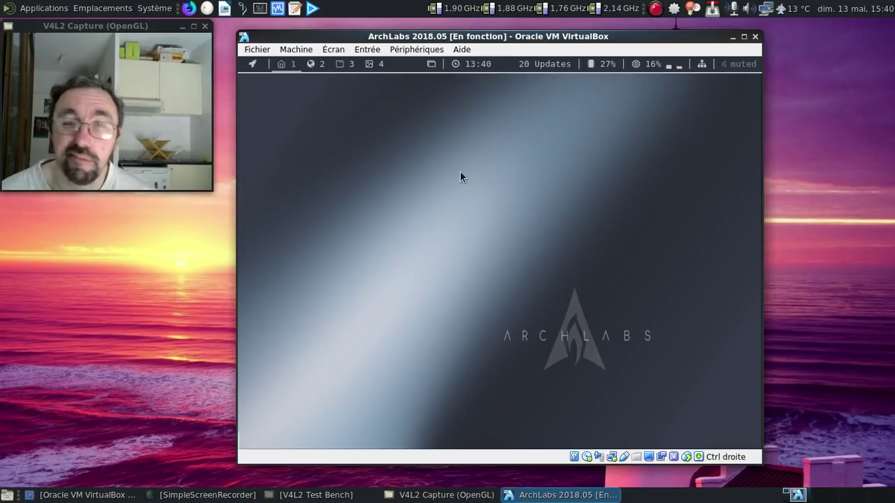
Visit workspaces 2, 3 and 4 in the live session and return to workspace 1
left_click(309, 64)
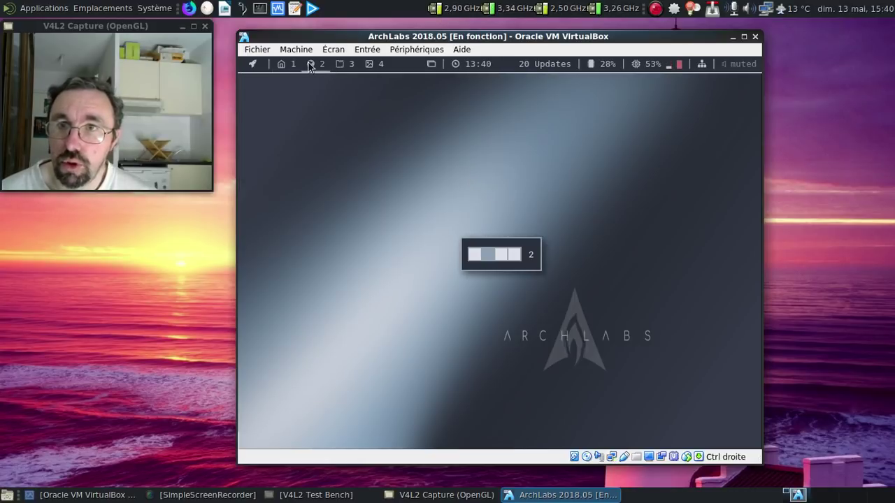
left_click(350, 65)
left_click(376, 64)
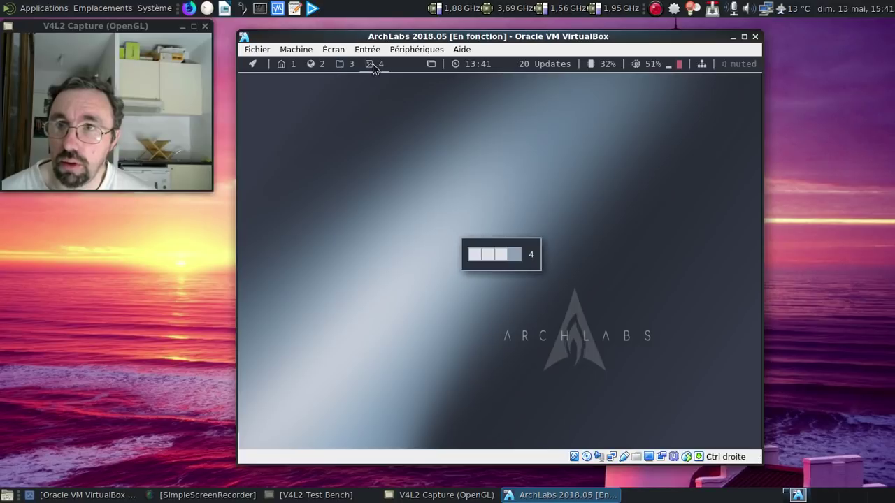
left_click(281, 64)
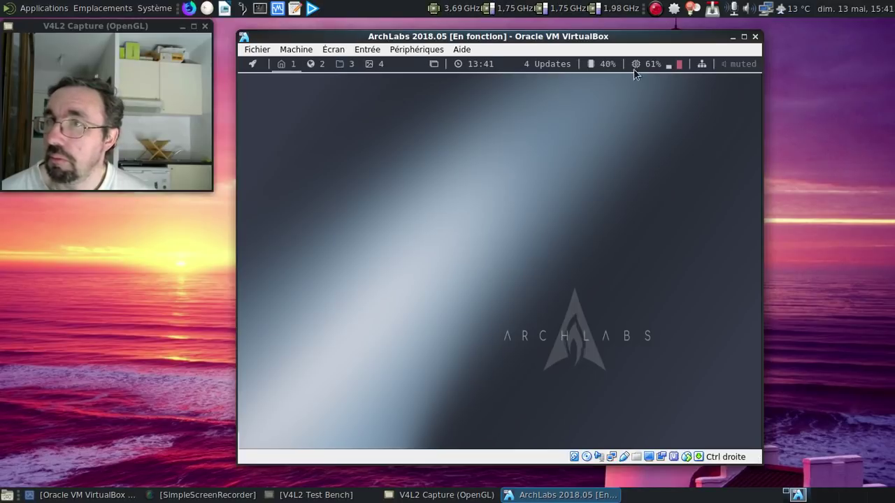
Unmute the live session's sound and raise the volume to 100%
left_click(736, 65)
scroll(736, 66, "up", 3)
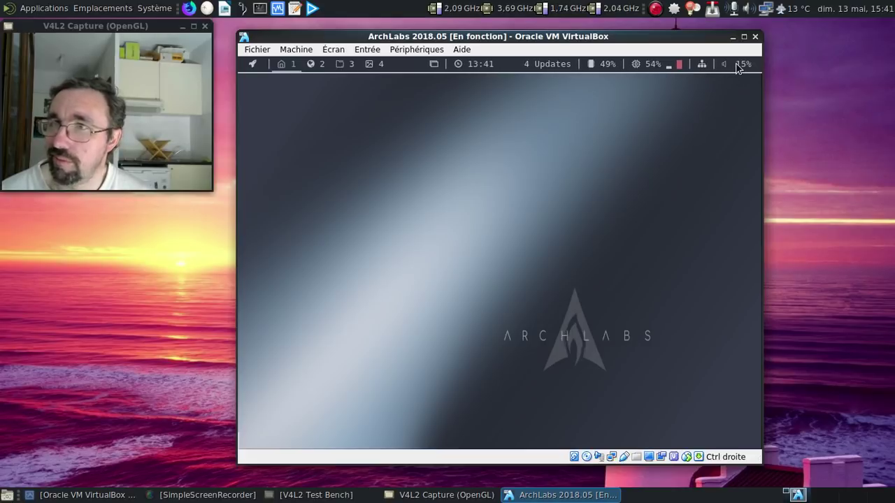
scroll(736, 66, "up", 16)
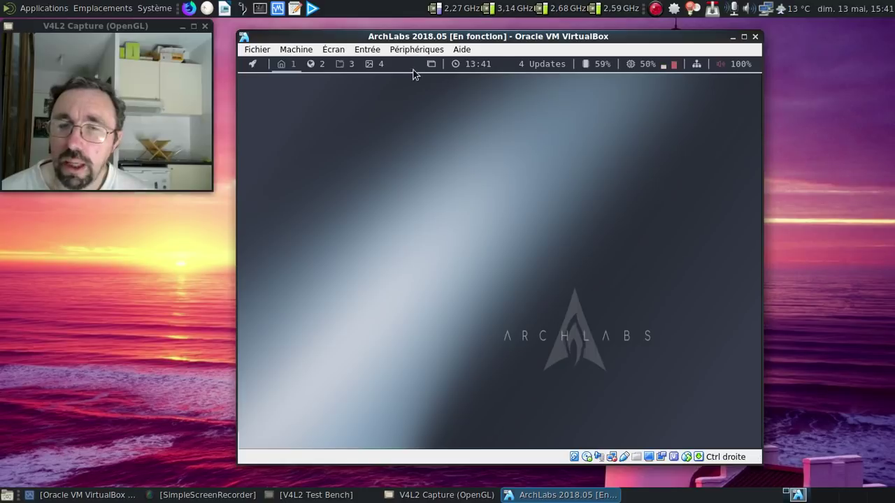
Examine the Openbox desktop menu and its Office entries with installable applications, then close it
right_click(364, 100)
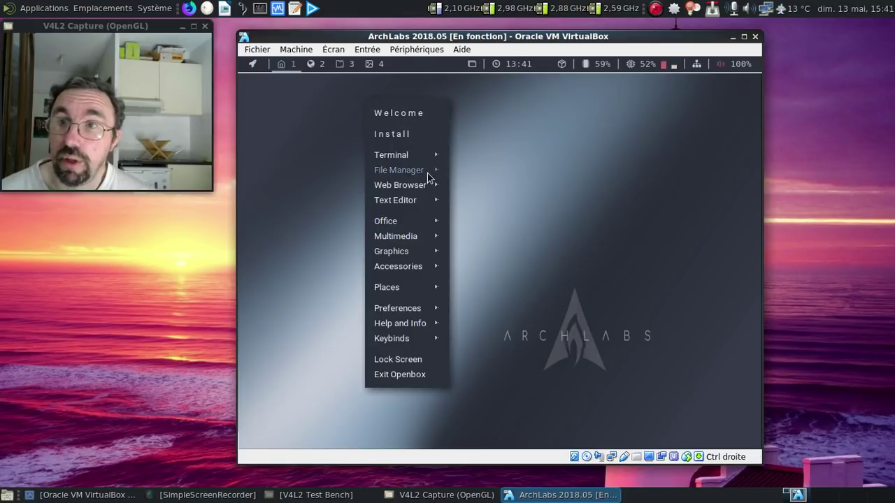
mouse_move(427, 227)
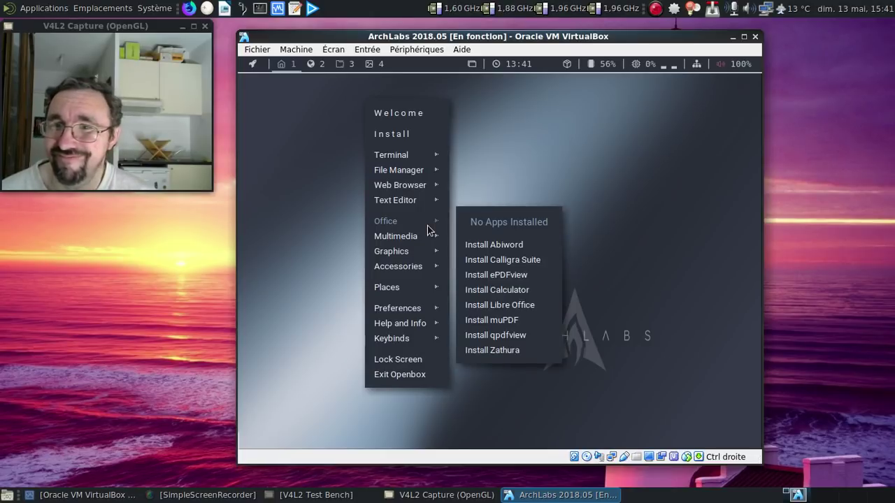
left_click(471, 166)
Launch the ArchLabs installer and choose Français (fr_FR) as its language
right_click(357, 103)
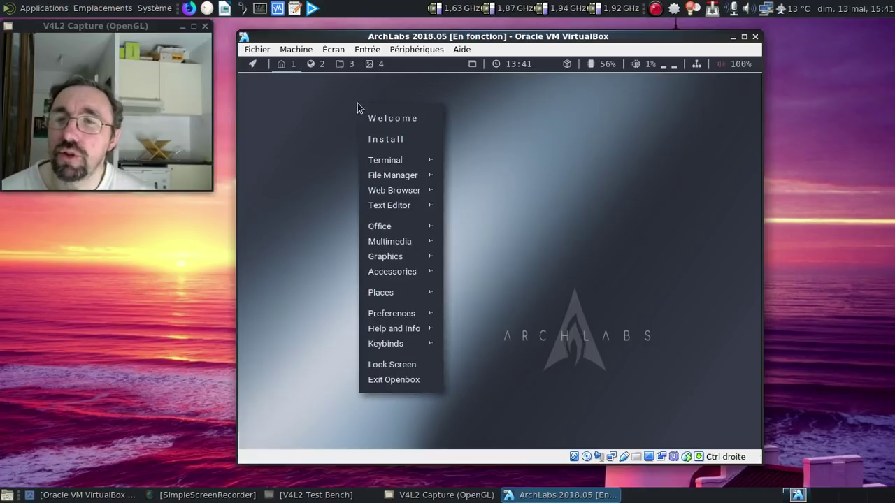
left_click(385, 143)
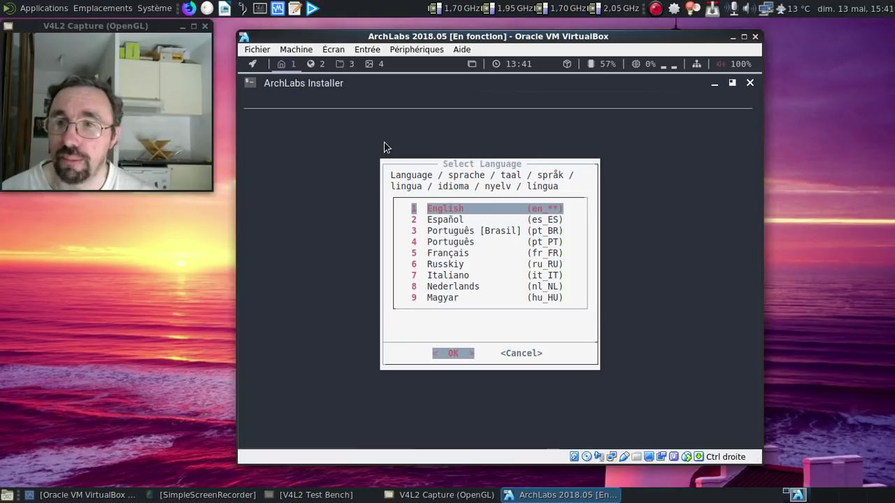
key("Down")
key("Down")
key("Down")
key("Down")
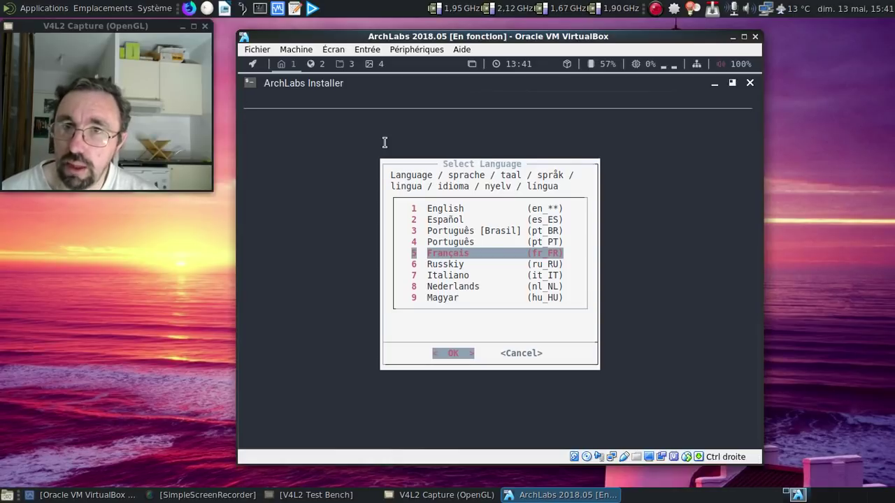
key("Return")
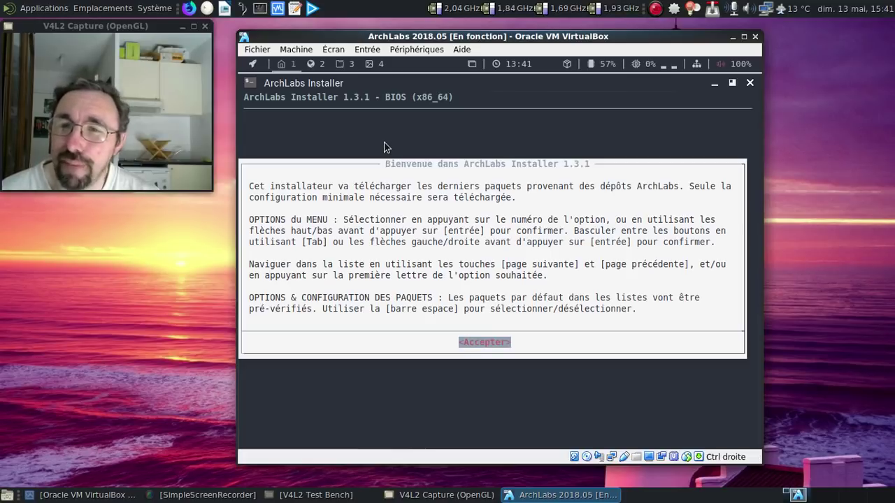
Begin preparing the installation from the installer's welcome message and set the desktop environment keyboard layout to fr
key("Return")
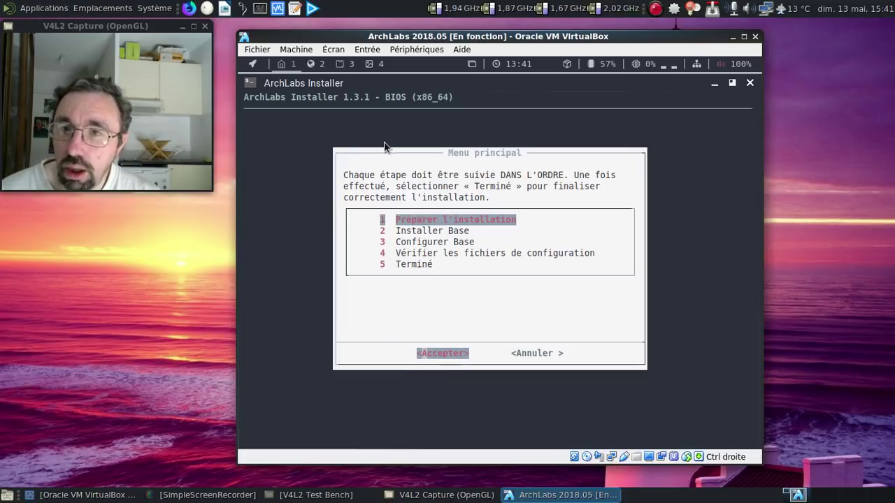
key("Return")
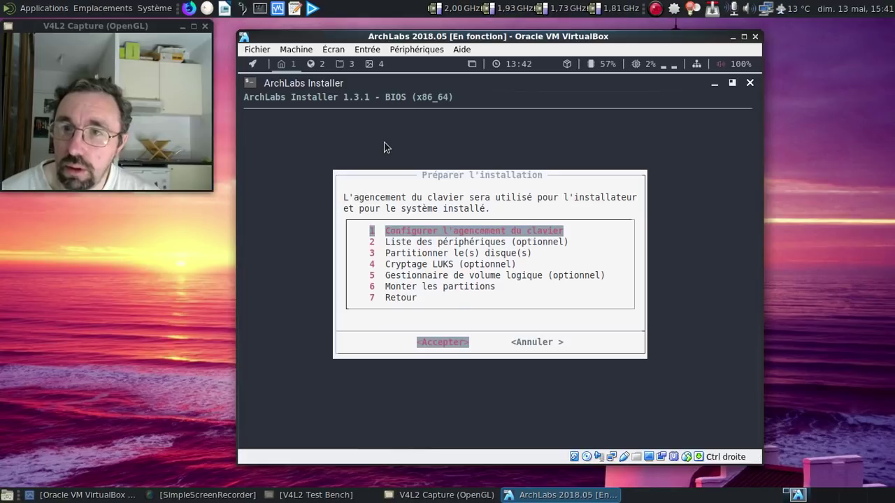
key("Return")
key("f")
key("Down")
key("Down")
key("Up")
key("Return")
key("f")
key("f")
key("f")
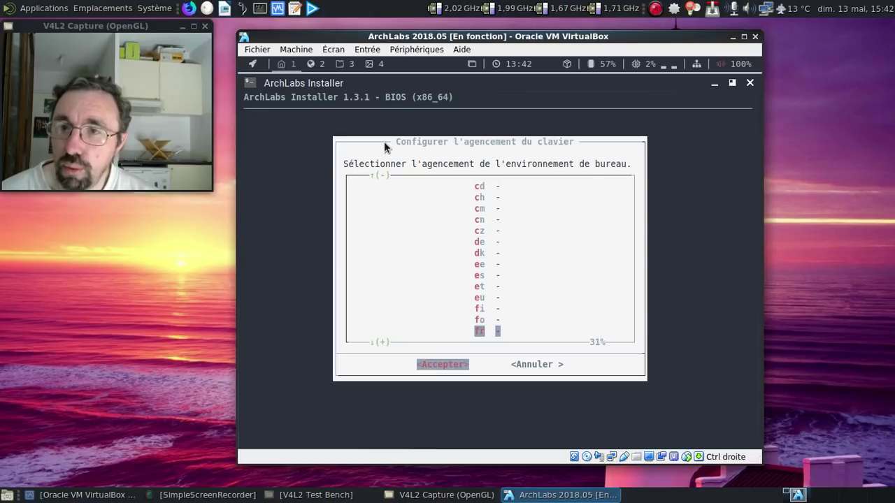
key("Return")
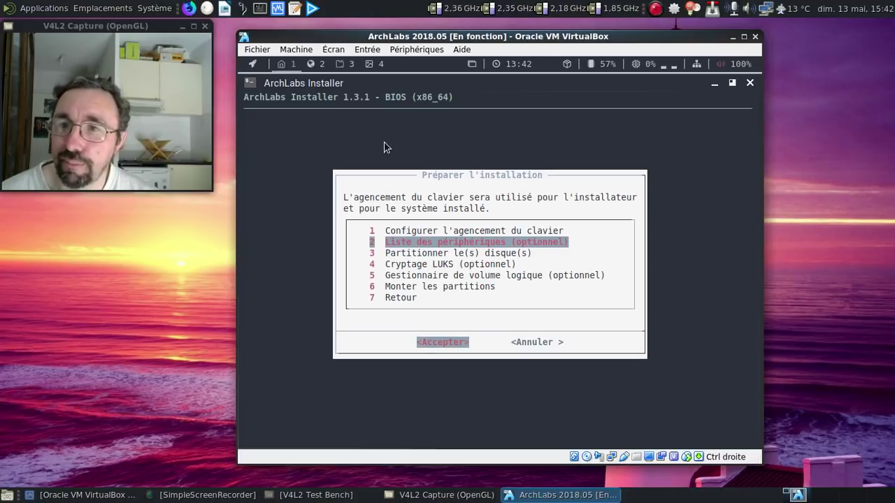
Partition the /dev/sda disk with the automatic partitioning option, accepting the erasure of all its data
key("Down")
key("Return")
key("Return")
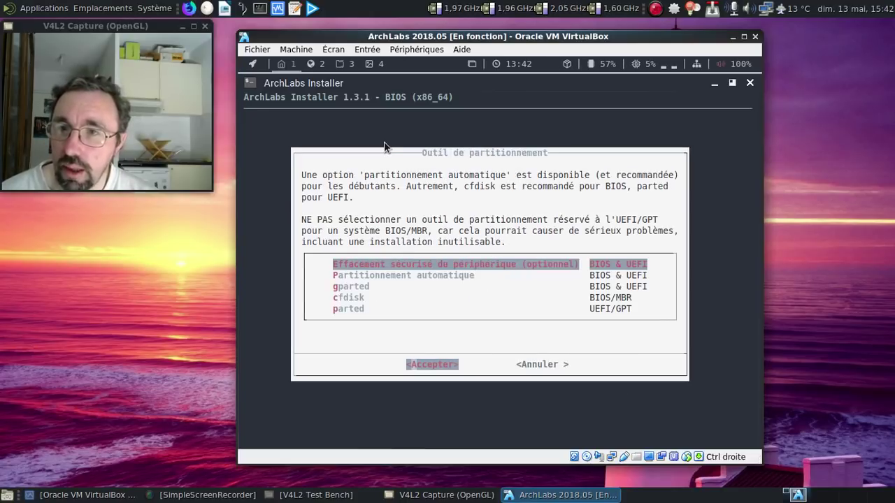
key("Down")
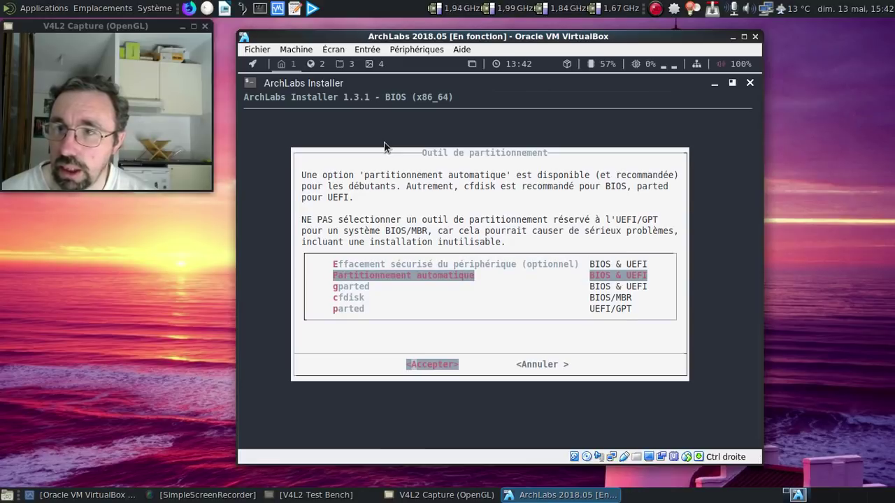
key("Return")
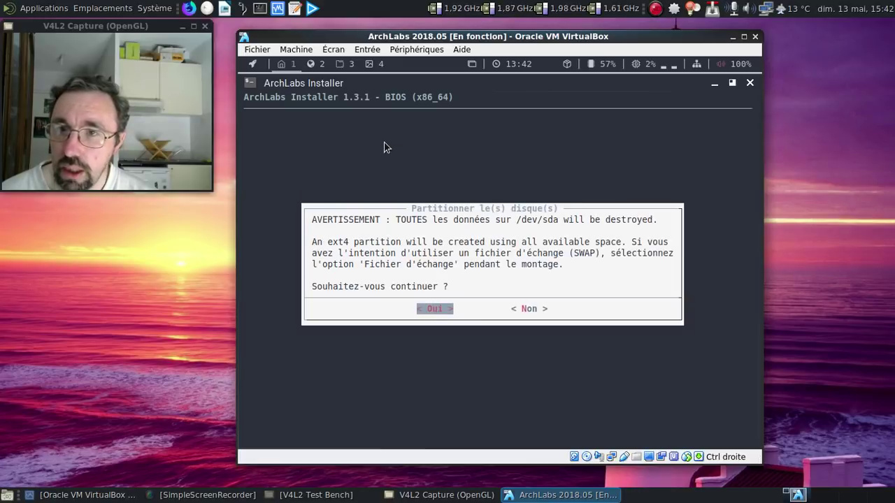
key("Return")
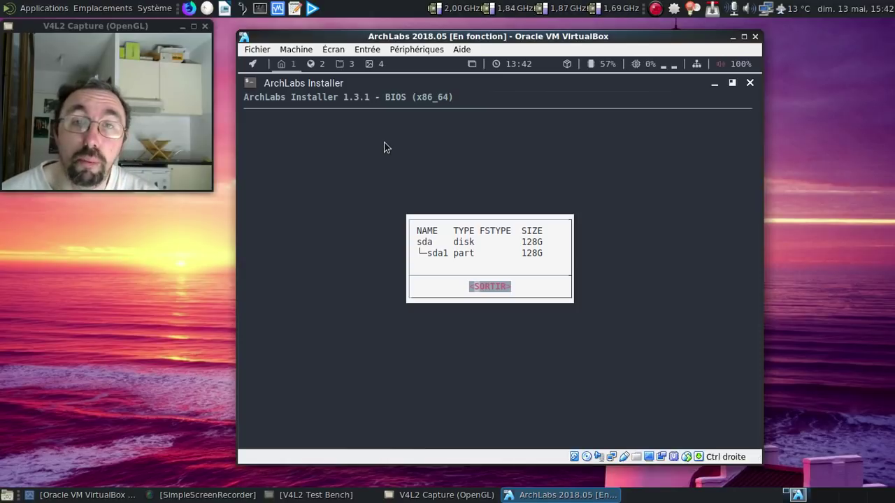
key("Return")
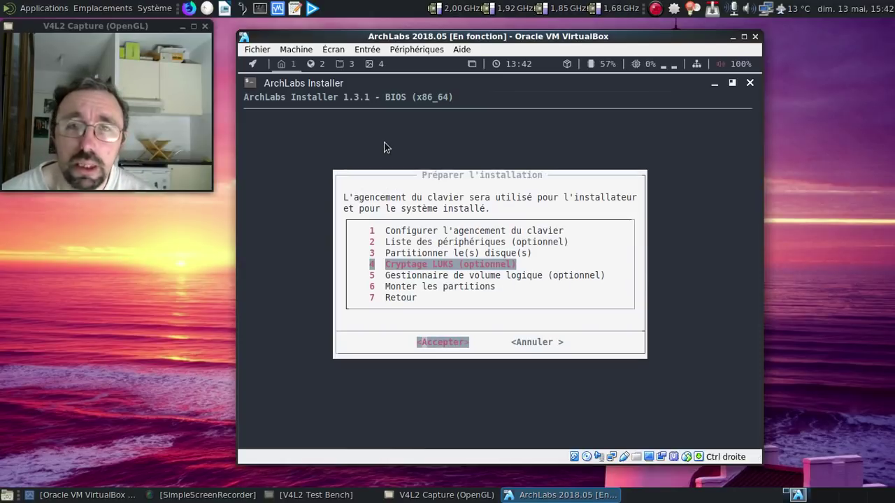
Mount /dev/sda1 as the root partition, formatted as ext4 without any extra mount options
key("Down")
key("Down")
key("Return")
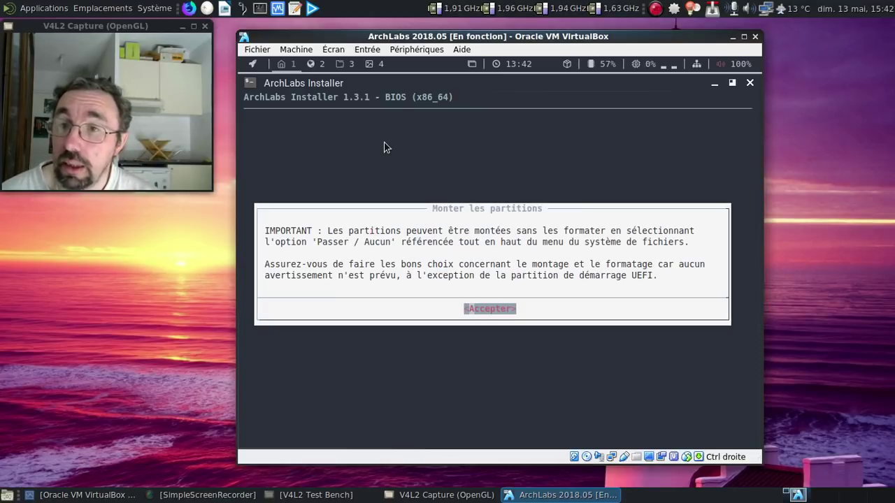
key("Return")
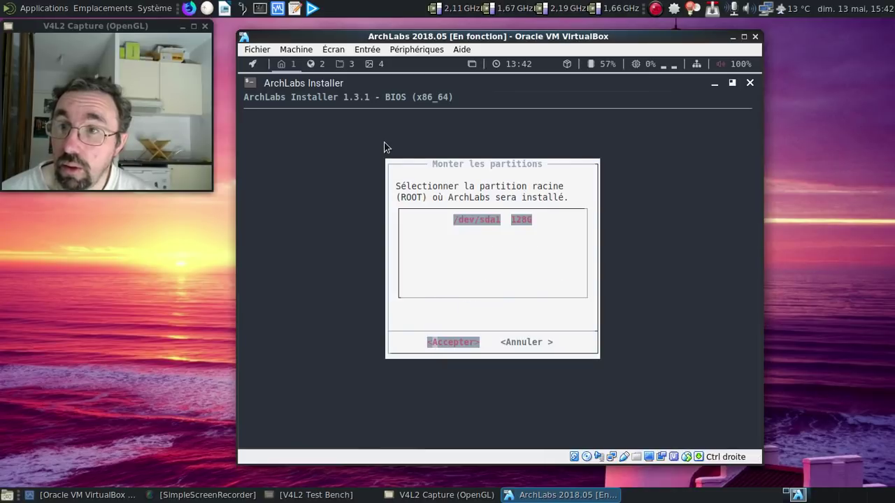
key("Return")
key("Down")
key("Down")
key("Down")
key("Down")
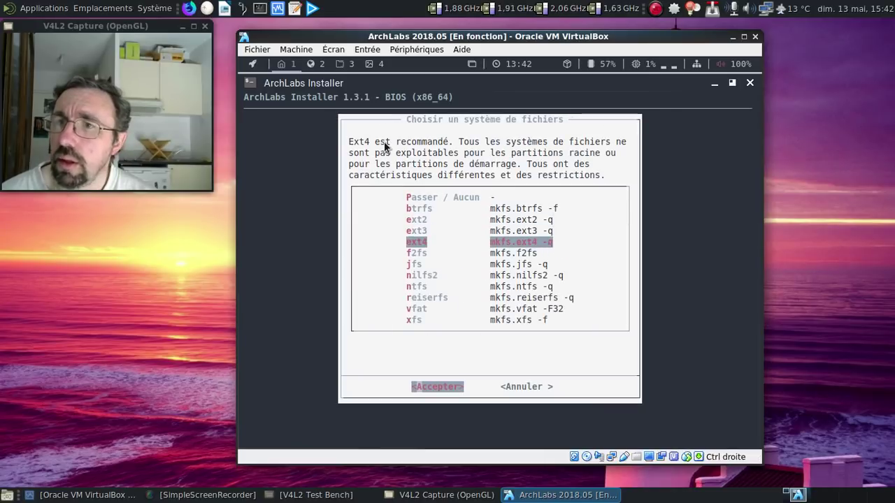
key("Return")
key("Return")
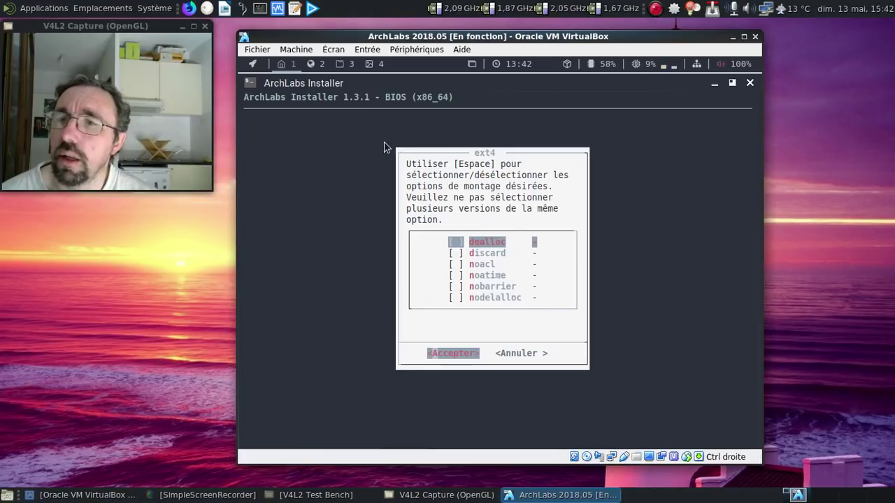
key("Return")
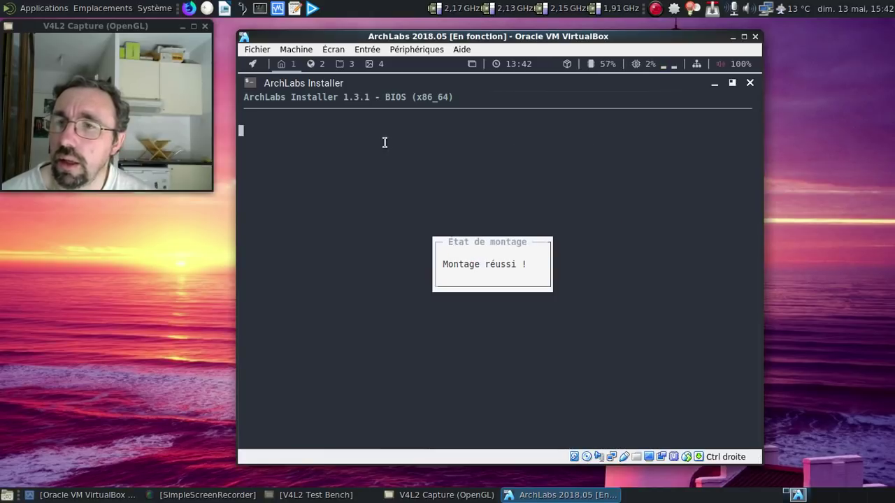
Choose a swap file as the swap space and start unpacking the base system onto /dev/sda1
key("Down")
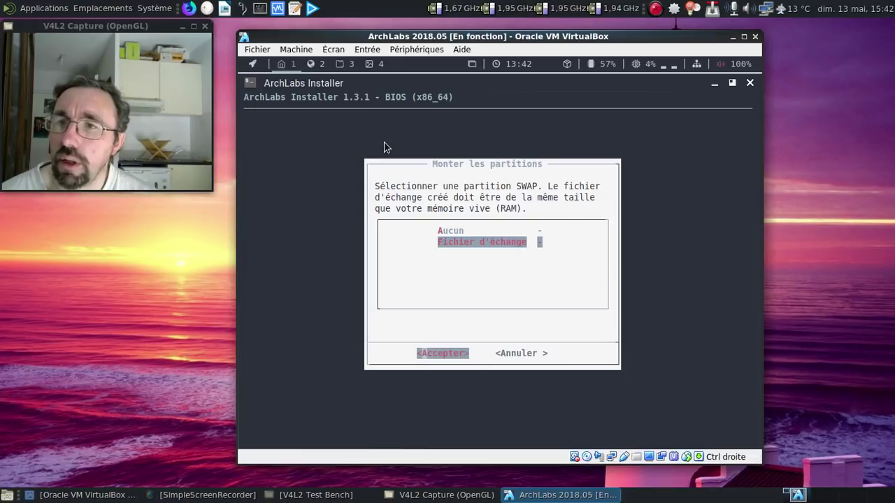
key("Return")
key("Return")
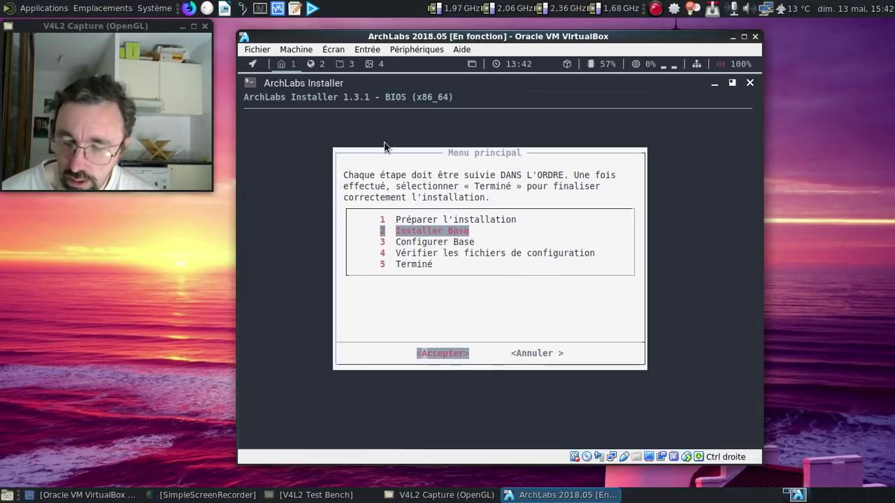
key("Return")
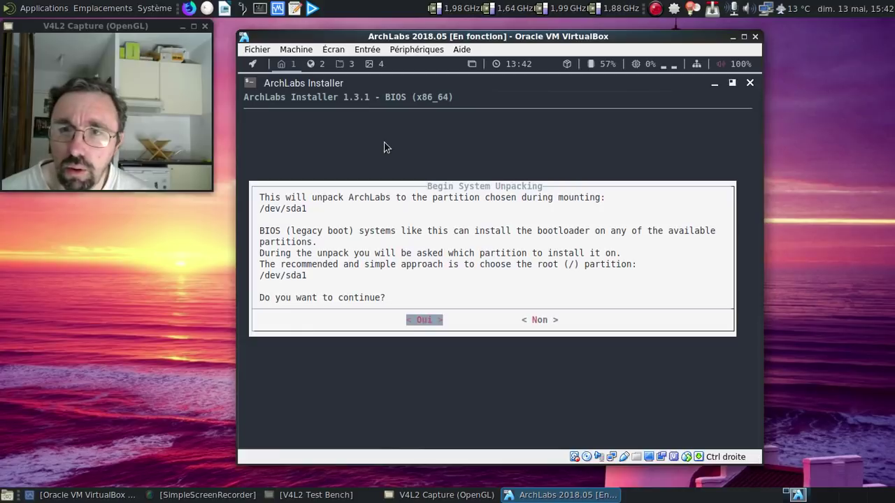
key("Return")
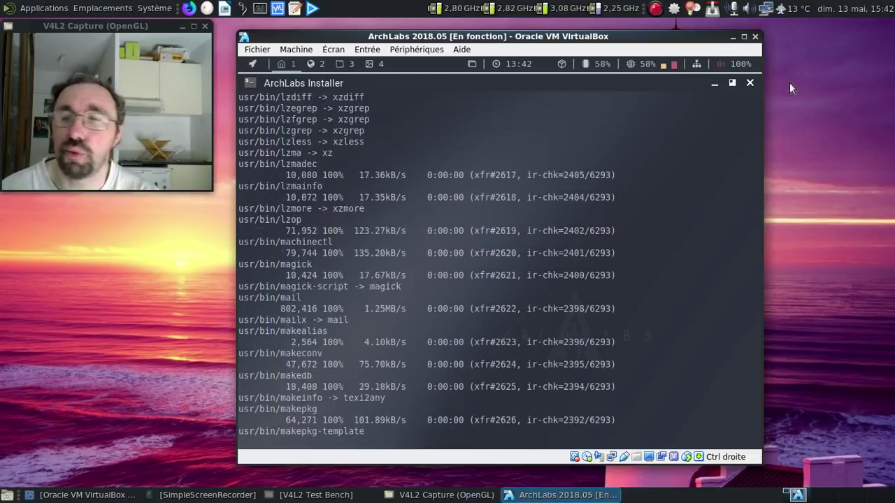
left_click(655, 8)
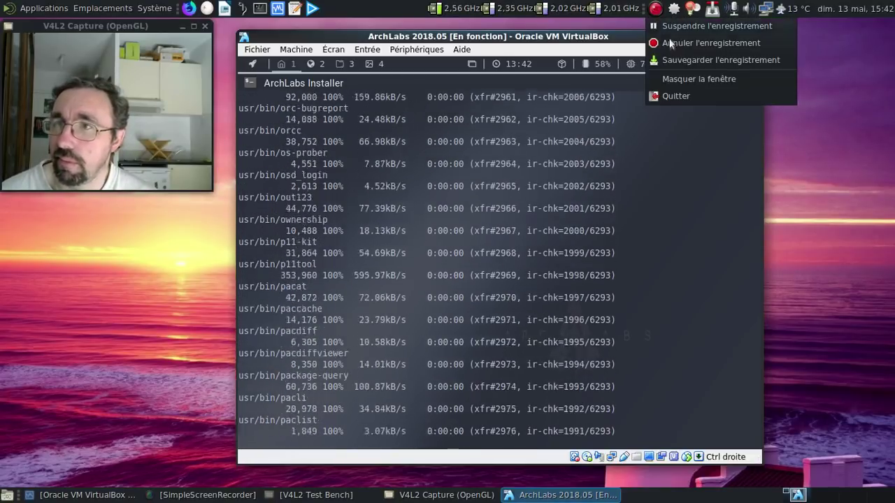
left_click(679, 59)
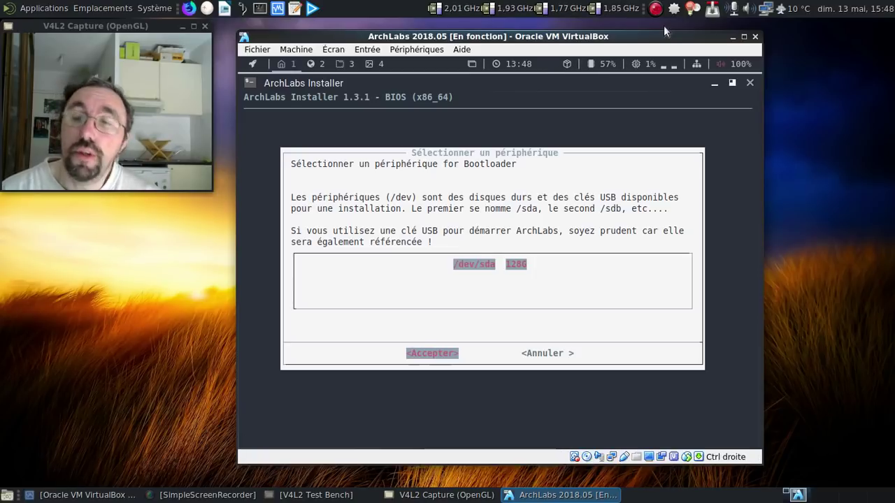
Install the bootloader on /dev/sda and set the hostname to the user's nickname followed by "-archlabs"
key("Return")
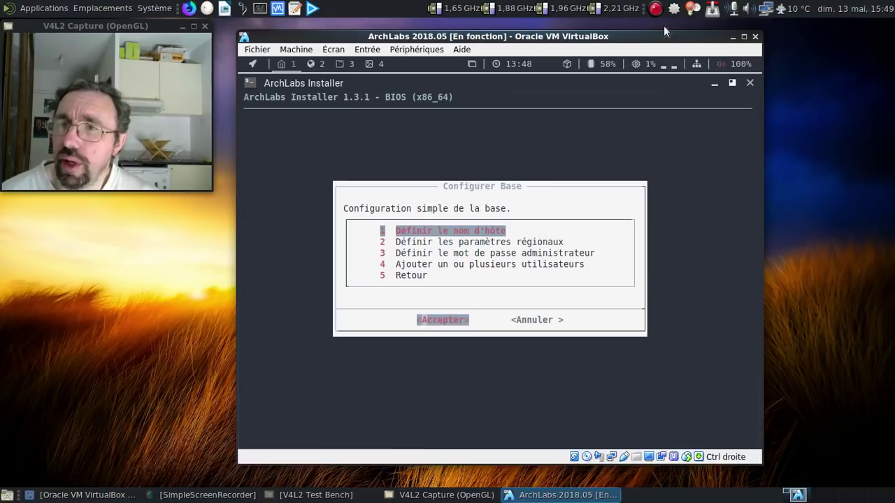
key("Return")
key("Home")
type("fredo-")
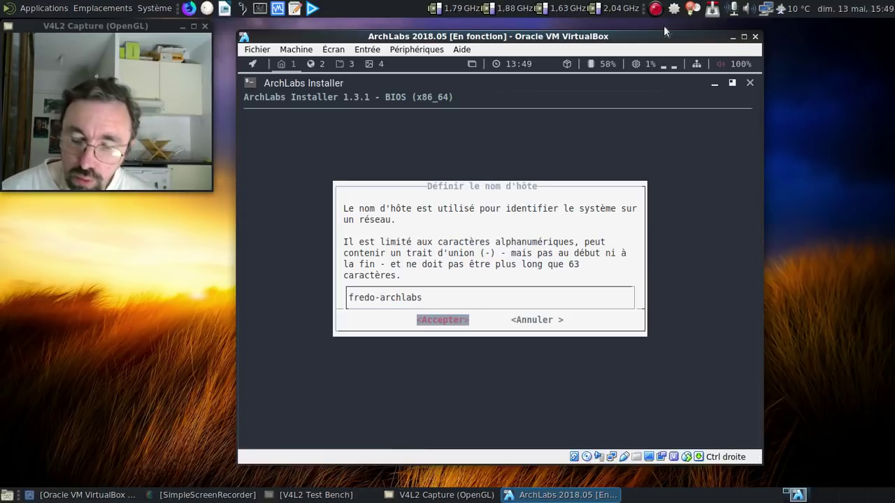
key("Return")
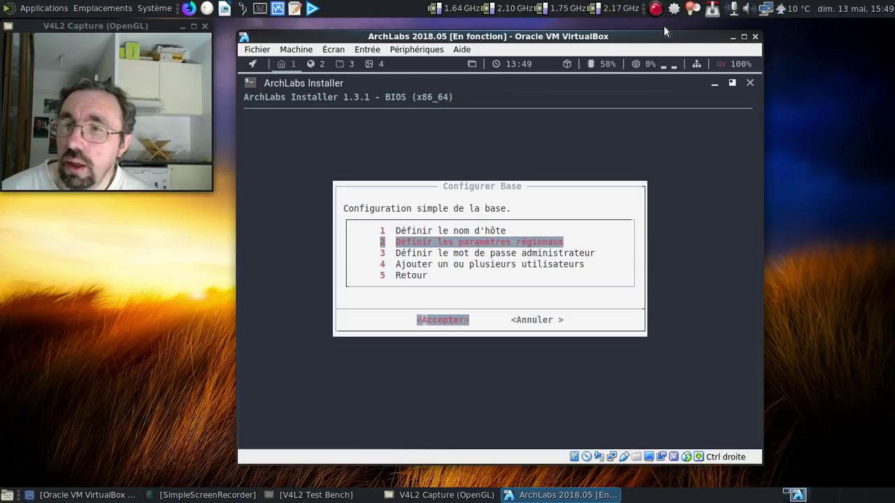
Set the system locale to fr_FR.UTF-8 and the time zone to Europe/Paris
key("Return")
key("f")
key("Down")
key("Down")
key("Down")
key("Down")
key("Down")
key("Down")
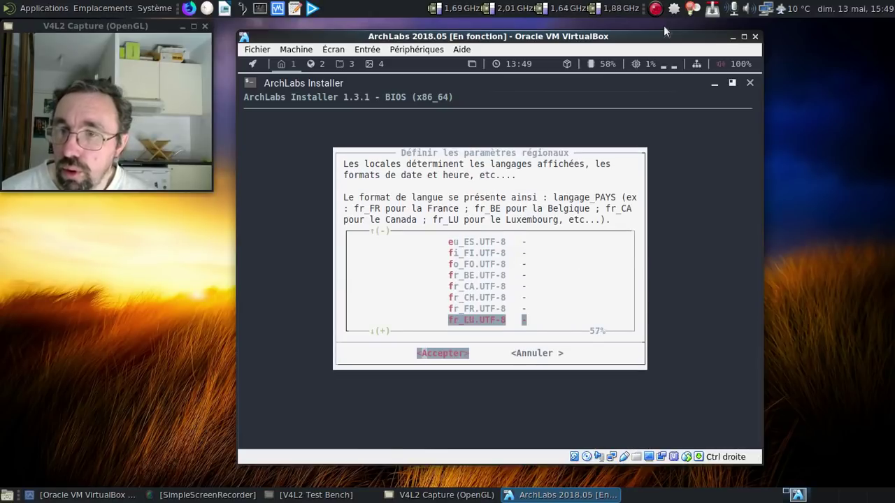
key("Up")
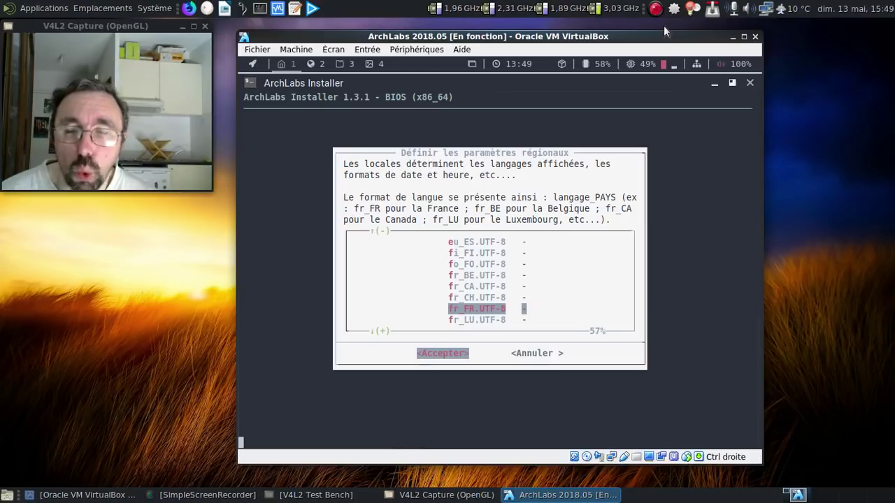
key("Return")
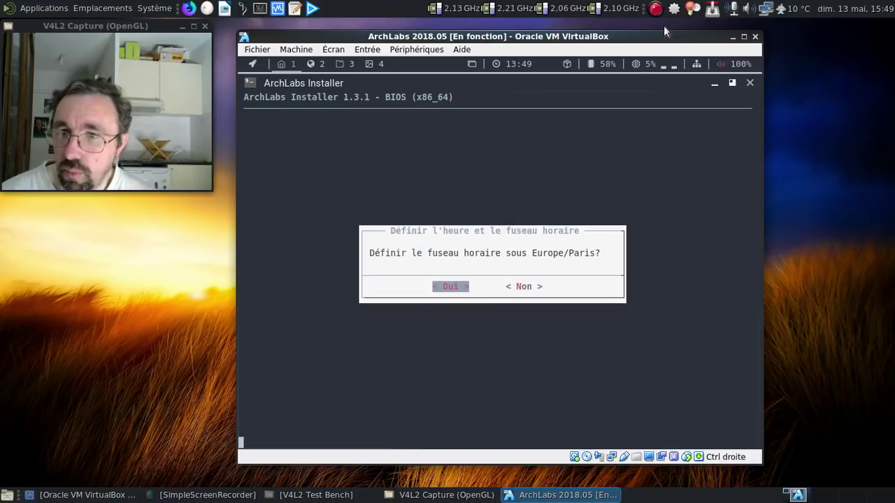
key("Return")
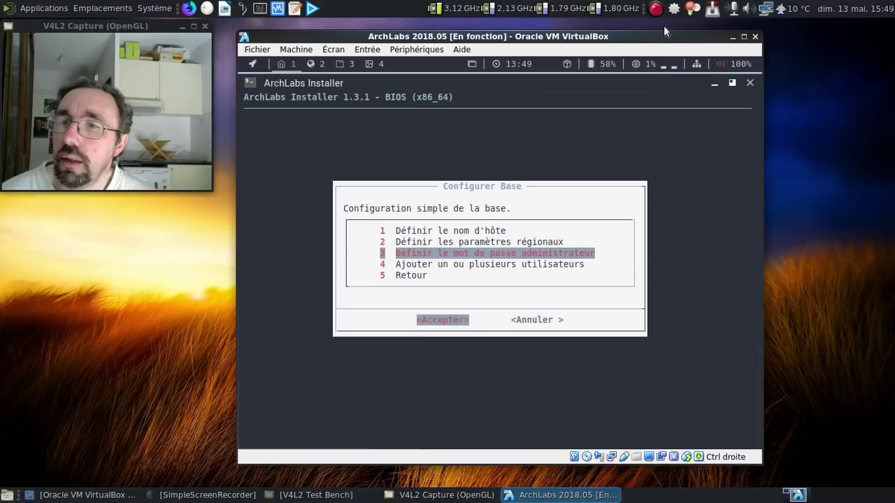
Set the administrator password by entering it and repeating it for confirmation
key("Return")
type("*******")
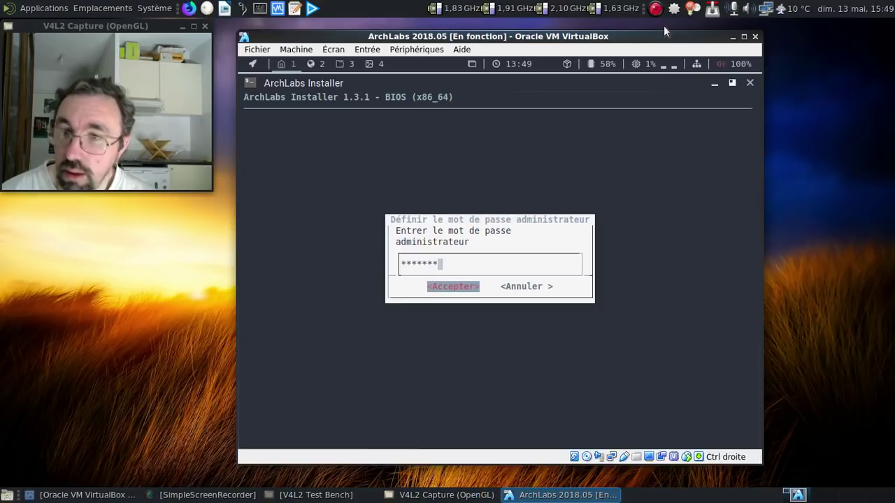
key("Return")
type("*******")
key("Return")
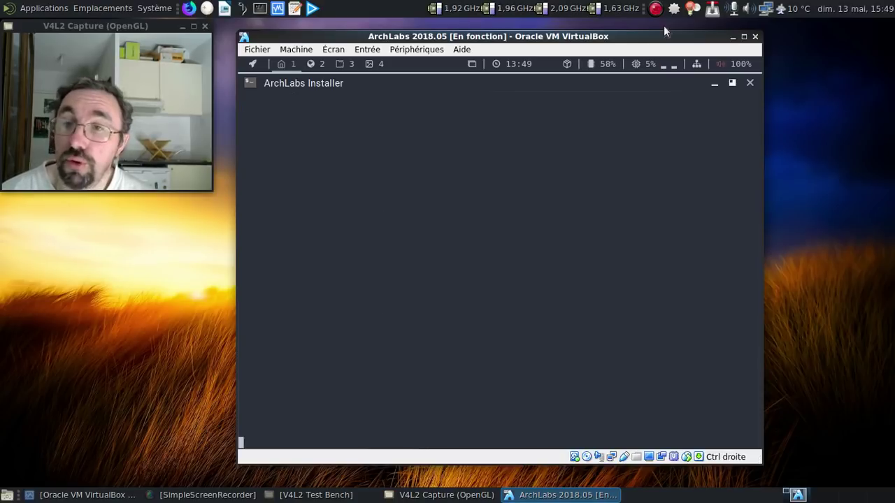
Add a user account with the user's login name, entering and repeating the account password
key("Return")
type("fred")
key("Return")
type("******")
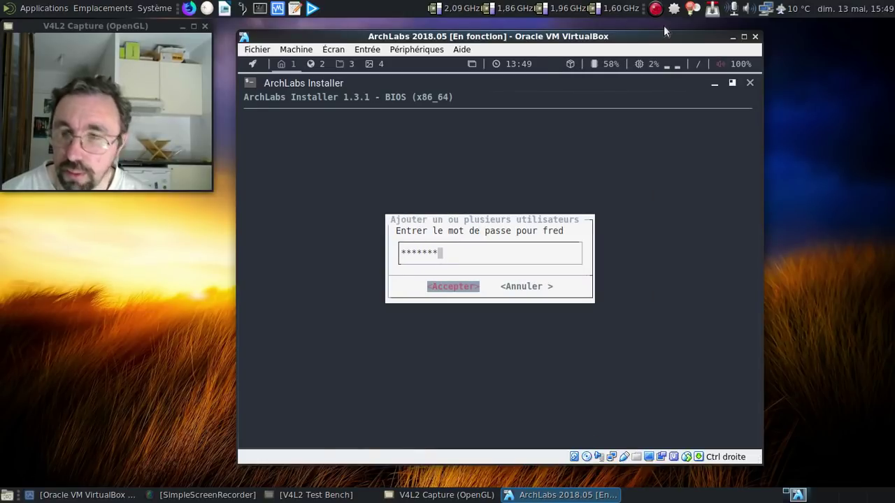
key("Return")
type("******")
key("Return")
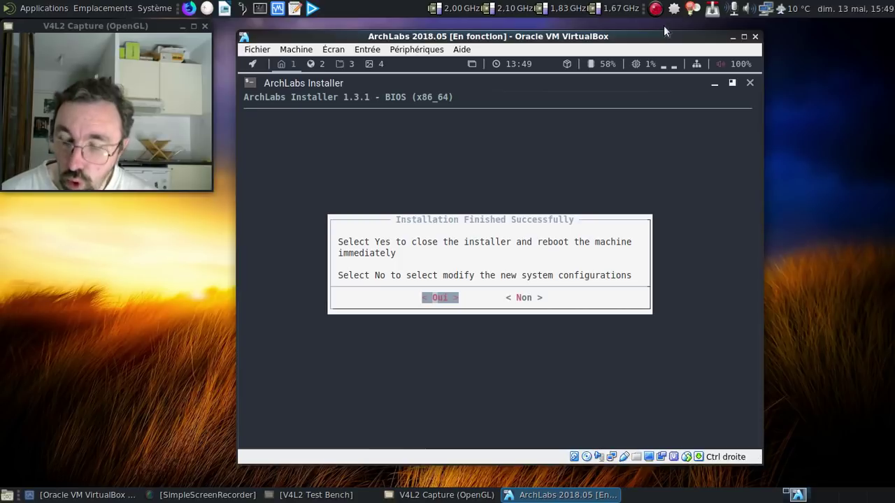
Close the installer with a reboot, boot the ArchLabs Linux entry and display the virtual machine in full screen
key("Return")
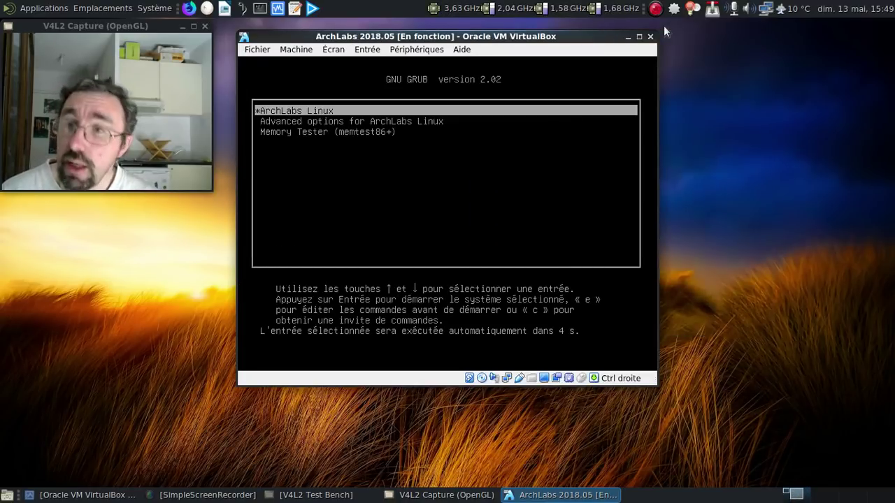
key("Return")
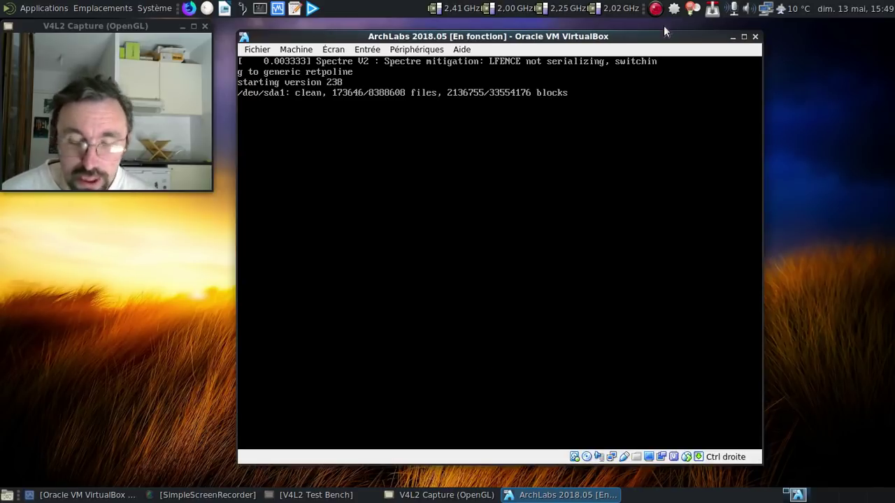
key("Control_R+f")
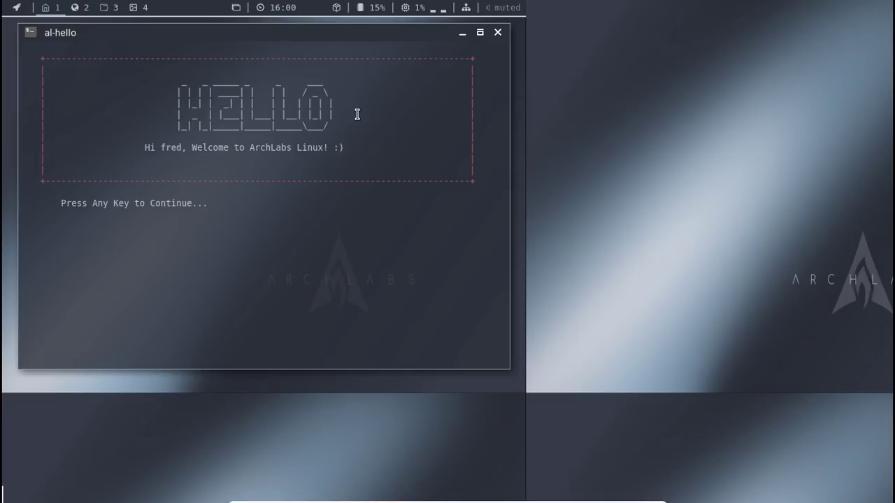
Accept the system and mirrorlist update in the al-hello welcome script and authorize it with the account's sudo password
key("Return")
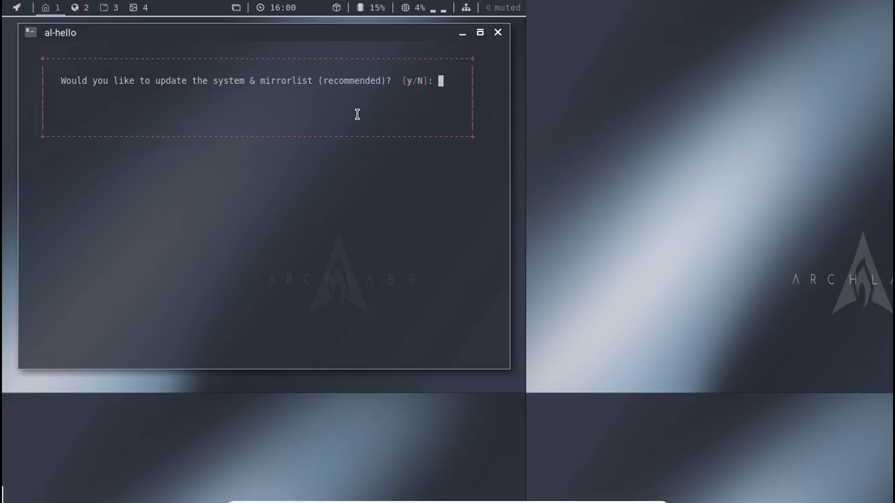
type("y")
key("Return")
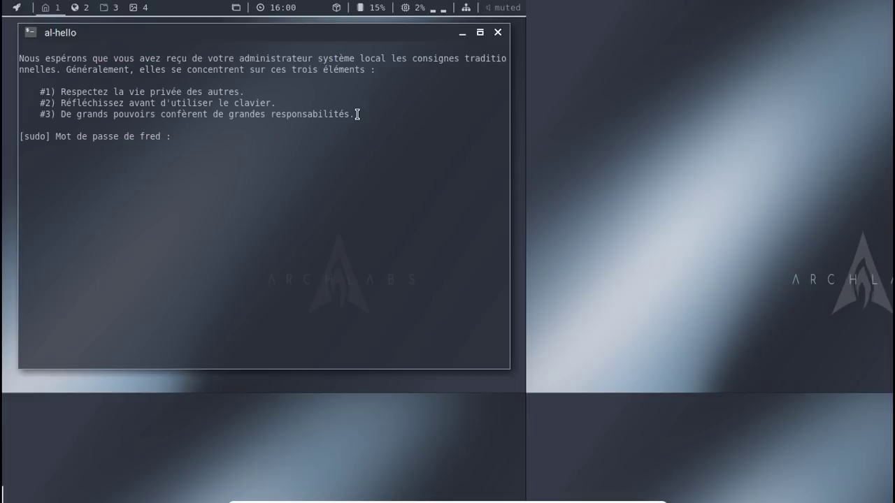
key("Return")
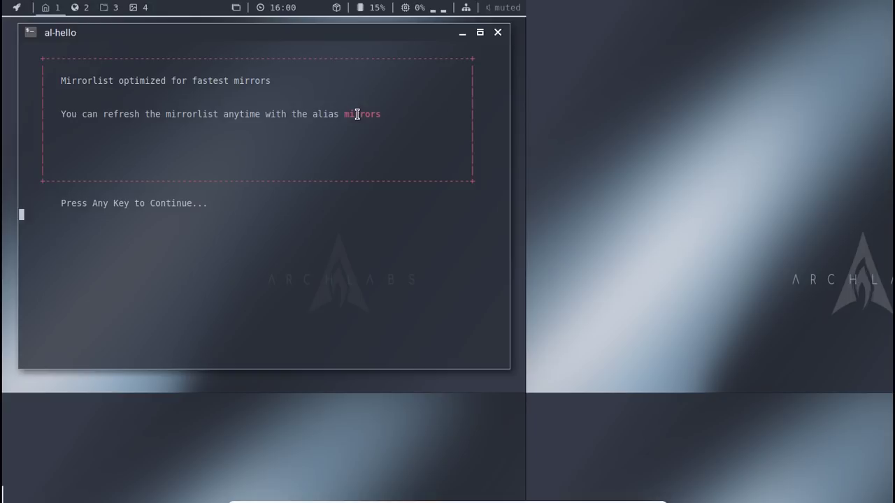
Continue past the mirrorlist message and decline choosing additional WMs/DEs
key("Return")
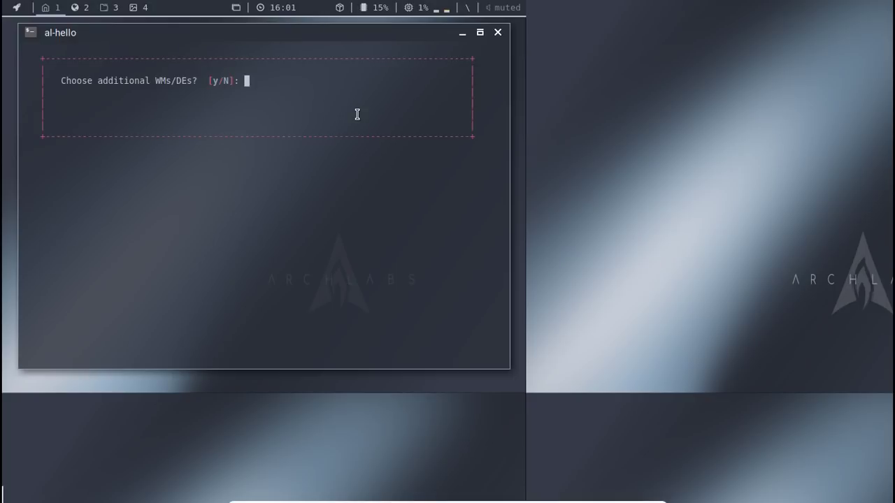
type("n")
key("Return")
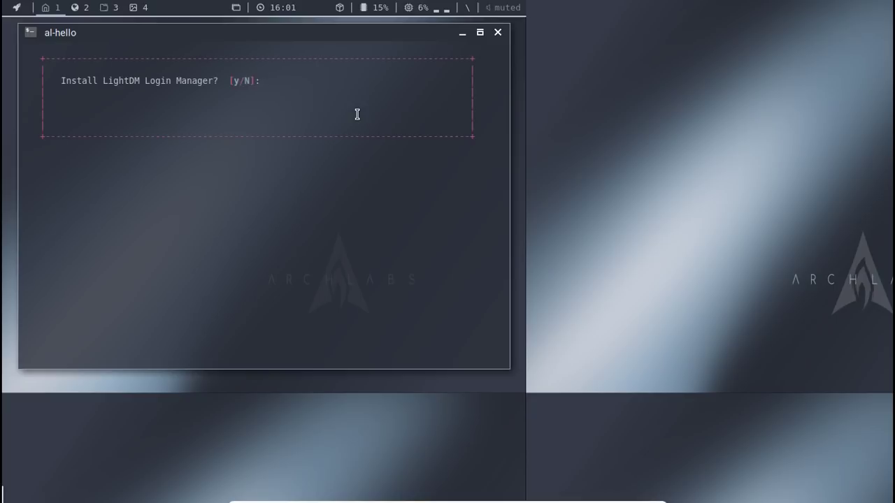
Accept installing the LightDM Login Manager in al-hello and authenticate both system service requests with the account password
type("y")
key("Return")
key("Return")
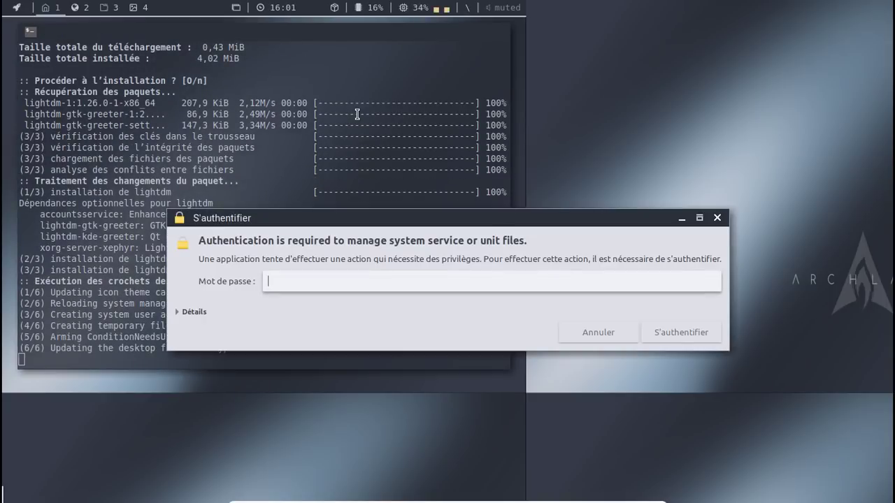
type("********")
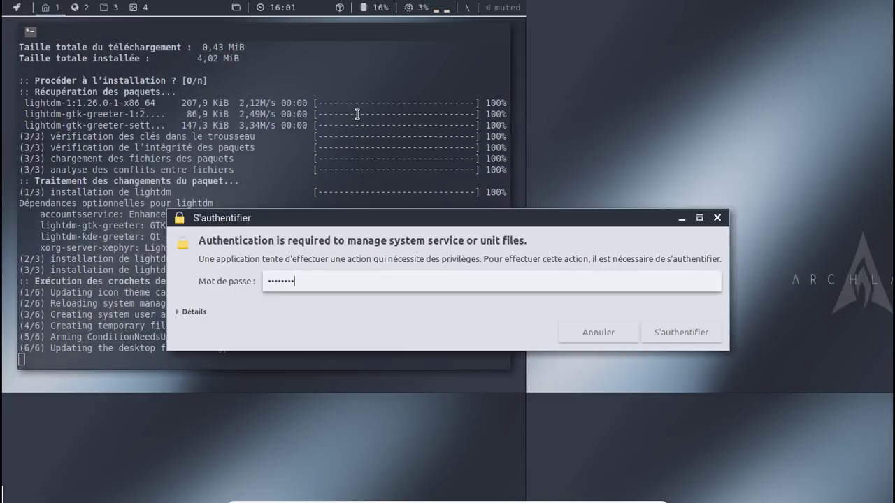
key("Return")
type("********")
key("Return")
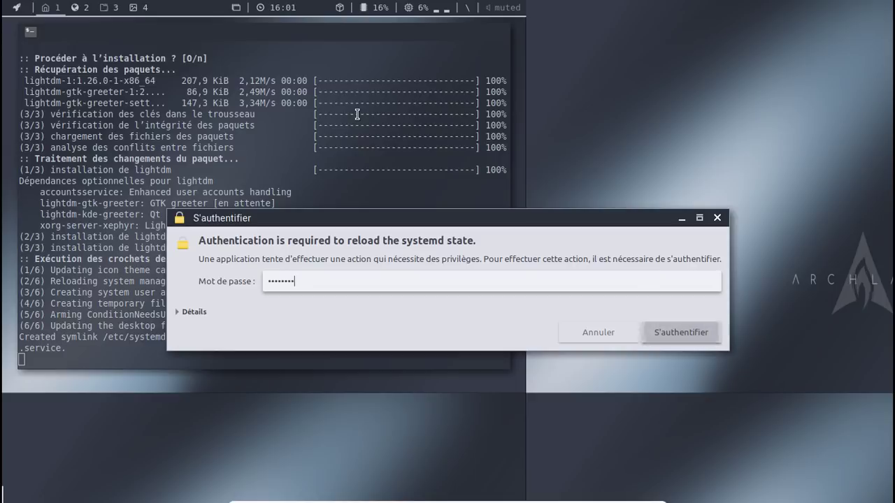
Decline the remaining al-hello prompt, reboot into the installed system and return the virtual machine to windowed display
type("n")
key("Return")
key("Return")
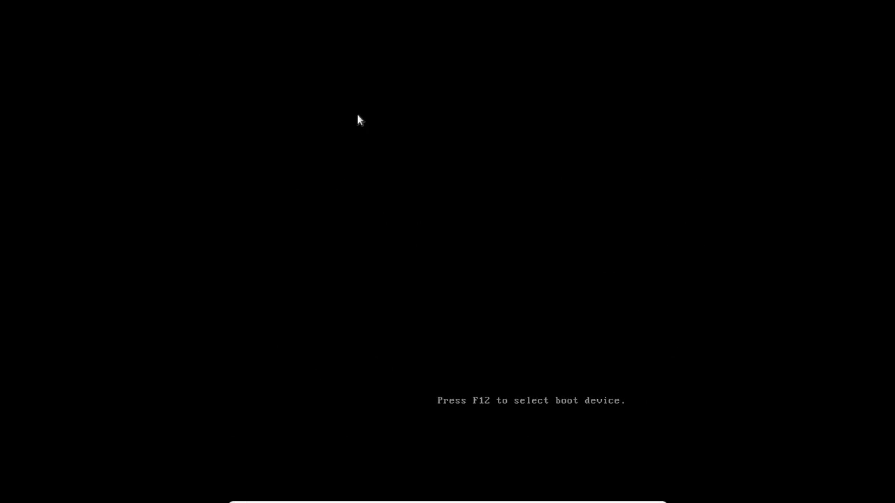
key("Return")
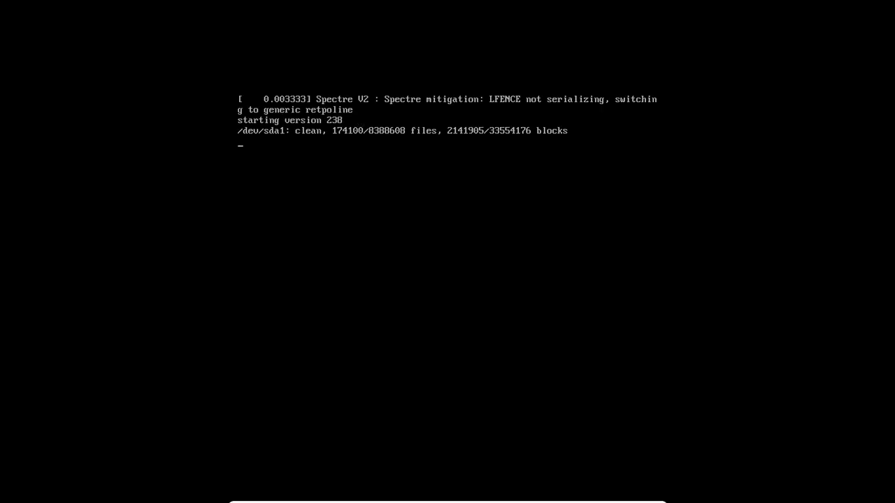
key("Control_R+f")
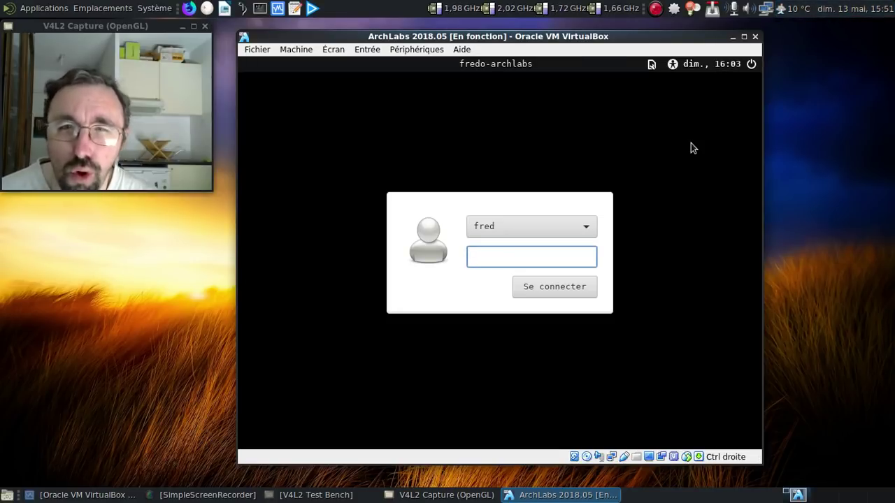
Log in at the LightDM greeter with the account password and display the virtual machine in full screen
type("*******")
key("Return")
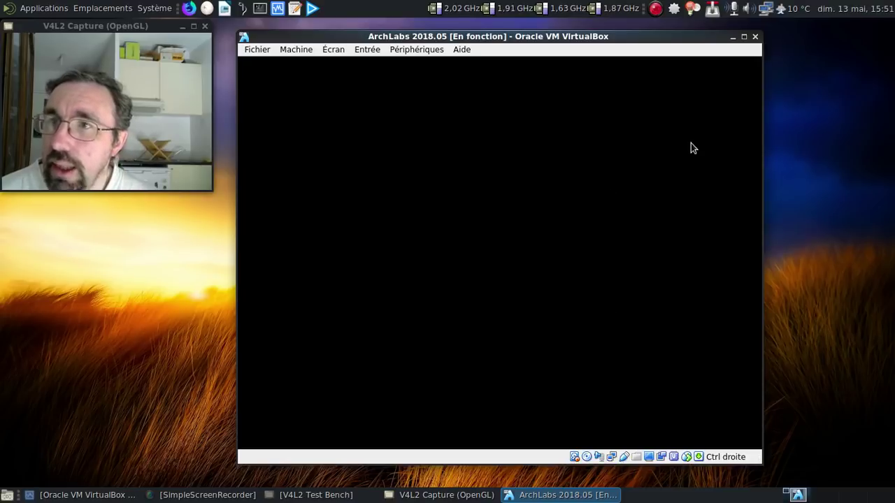
key("Control_R+f")
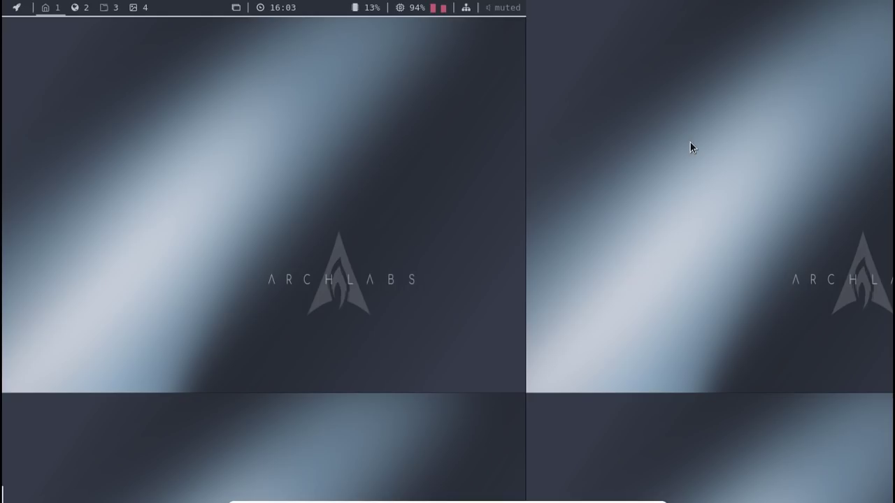
Open a Termite terminal and try to synchronize the clock with "sudo ntpdate fr.pool.ntp.org", entering the sudo password
right_click(119, 67)
mouse_move(215, 108)
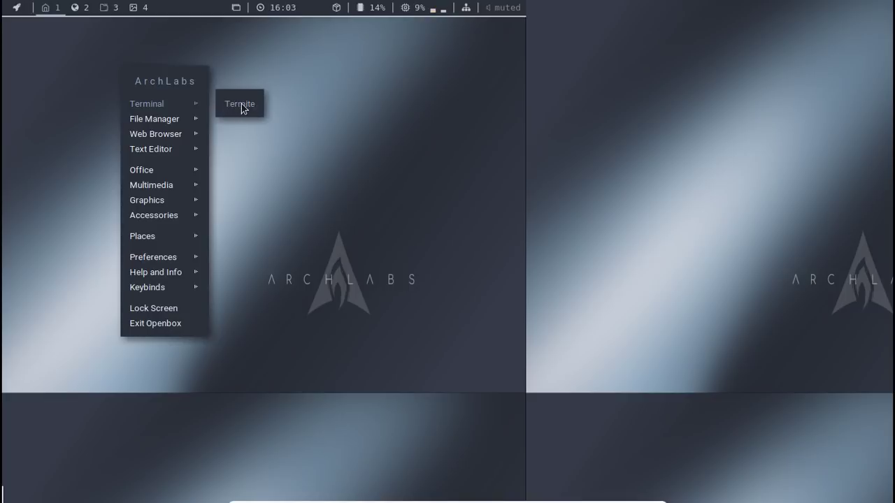
left_click(241, 104)
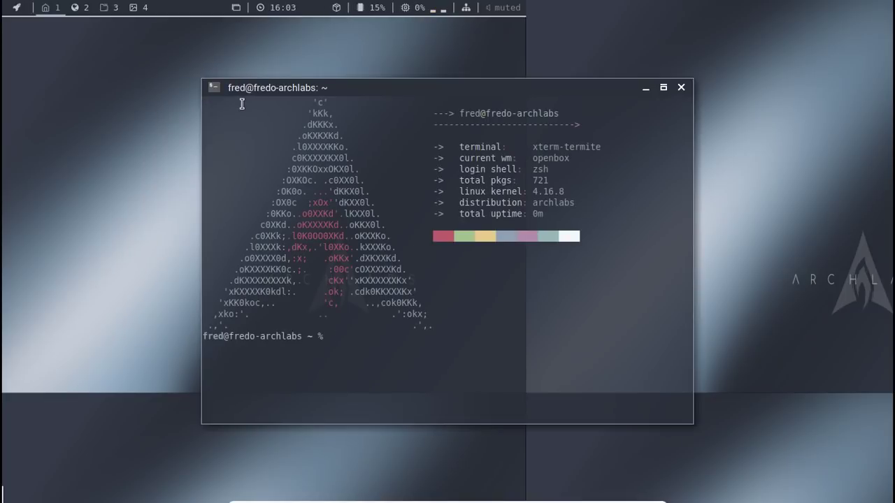
type("sudo ntp")
key("Tab")
type("d")
key("Tab")
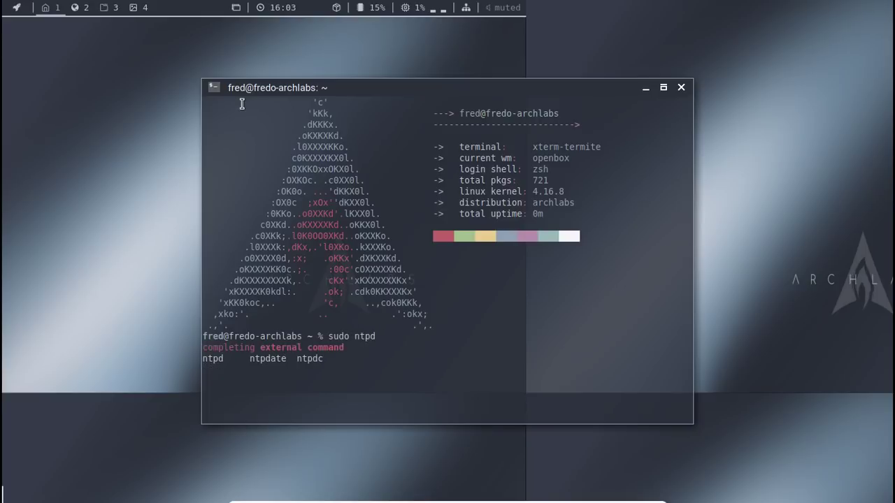
type("ate fr.pool.ntp.org")
key("Return")
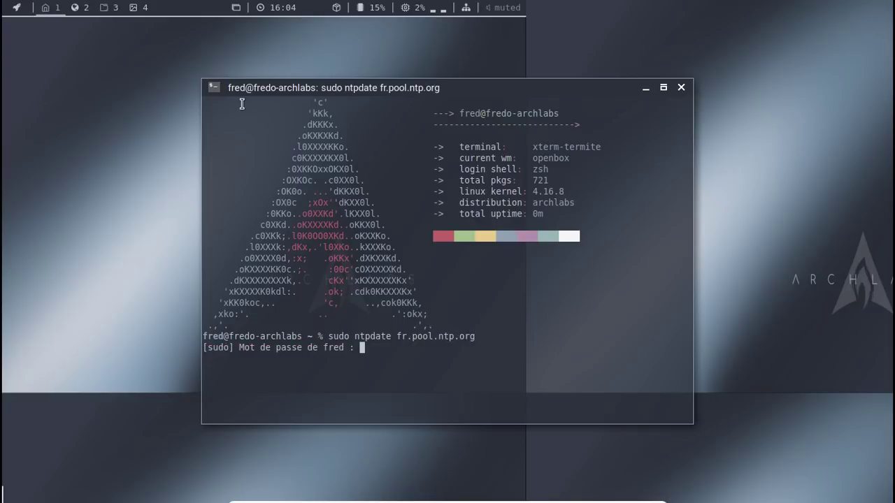
key("Return")
Stop the time service with "sudo systemctl stop ntpd" and rerun "sudo ntpdate fr.pool.ntp.org"
type("sudo systemctl stop ntpd")
key("Return")
key("Up")
key("Up")
key("Return")
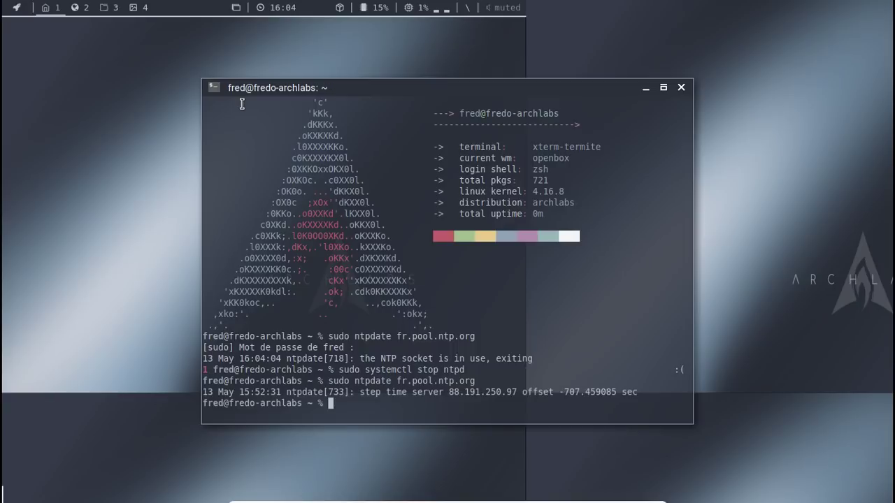
Restart the time service with "sudo systemctl start ntpd" and check the system time with "date"
key("Up")
key("Left")
key("Left")
key("Left")
key("Left")
key("Left")
key("Left")
key("Left")
key("Left")
key("Left")
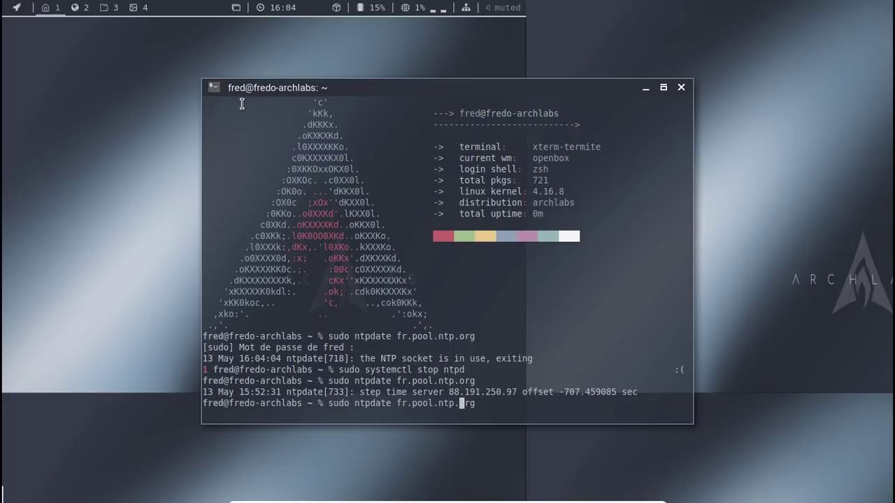
key("Up")
key("Left")
key("Left")
key("Left")
key("Left")
key("Left")
key("BackSpace")
key("BackSpace")
type("art")
key("Return")
type("date")
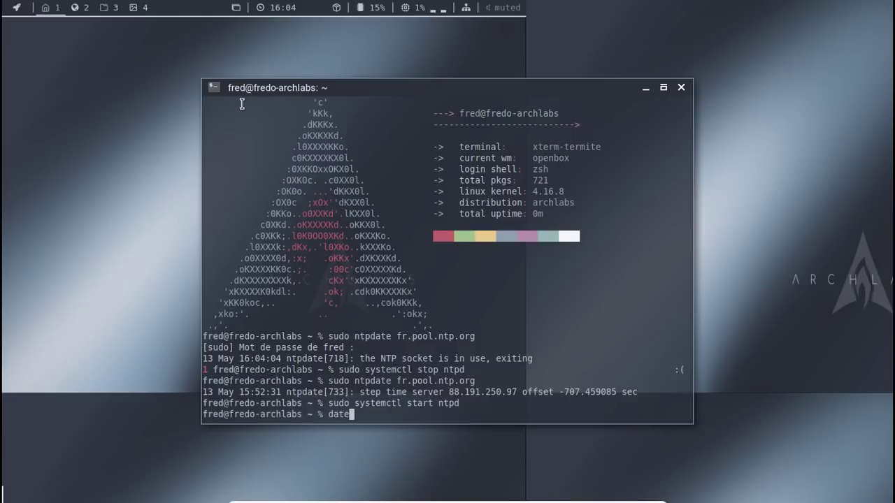
key("Return")
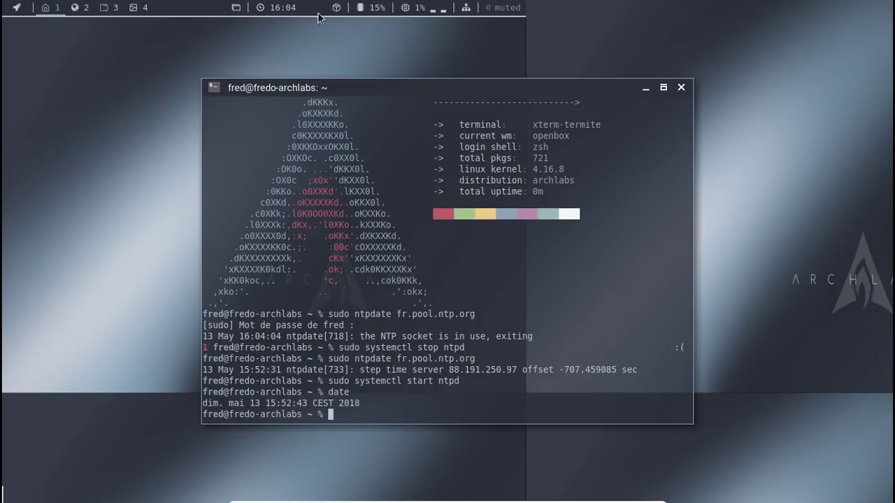
Unmute the system sound and try to launch alsamixer from the terminal
left_click(498, 8)
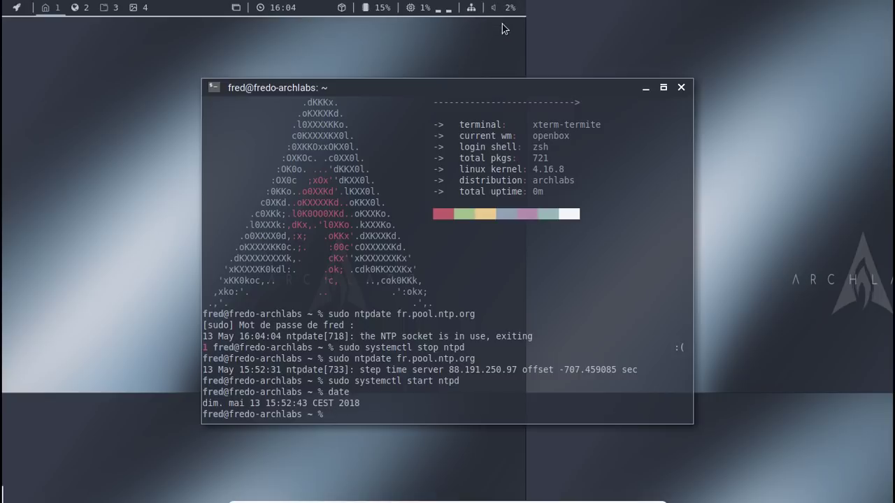
type("alsamixer")
key("Return")
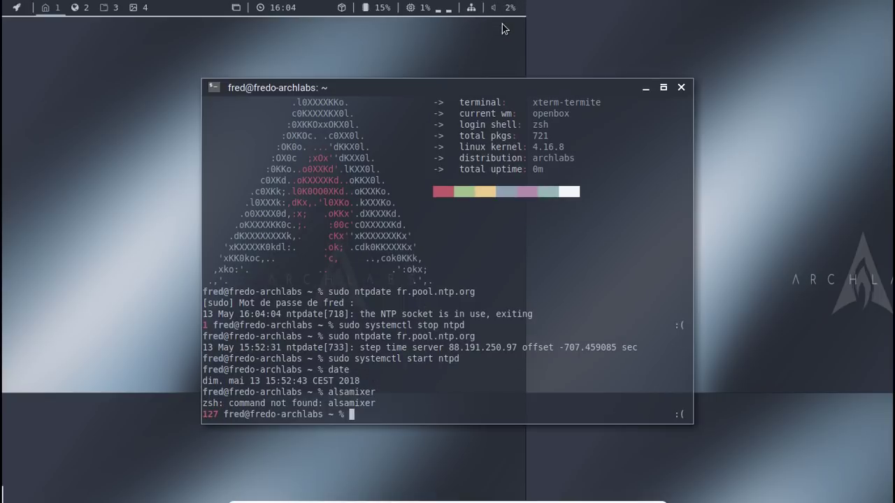
Try to install the mixer with "yaourt -S alsamixer"
type("sudo")
key("BackSpace")
key("BackSpace")
key("BackSpace")
key("BackSpace")
type("yaourt")
key("BackSpace")
key("BackSpace")
key("BackSpace")
type("rt -S alsamixer")
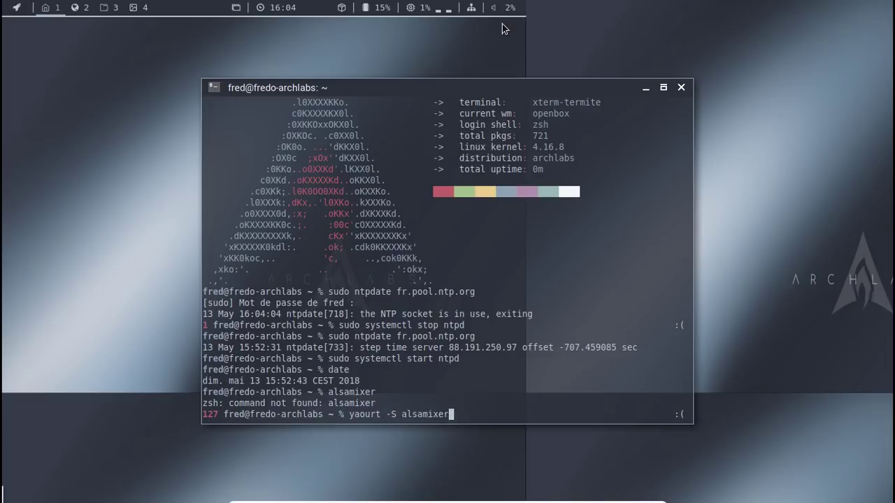
key("Return")
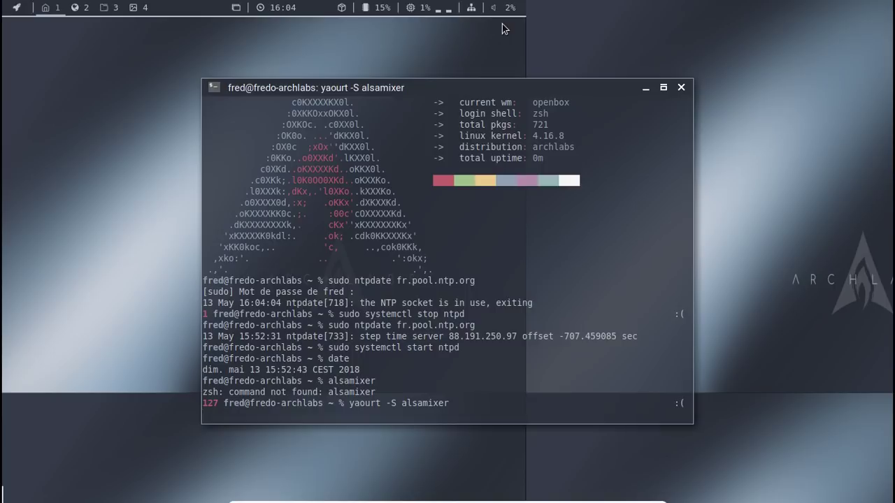
Install the ALSA tools with "yaourt -S alsa-utils" and confirm the installation
key("Up")
key("BackSpace")
key("BackSpace")
key("BackSpace")
key("BackSpace")
key("BackSpace")
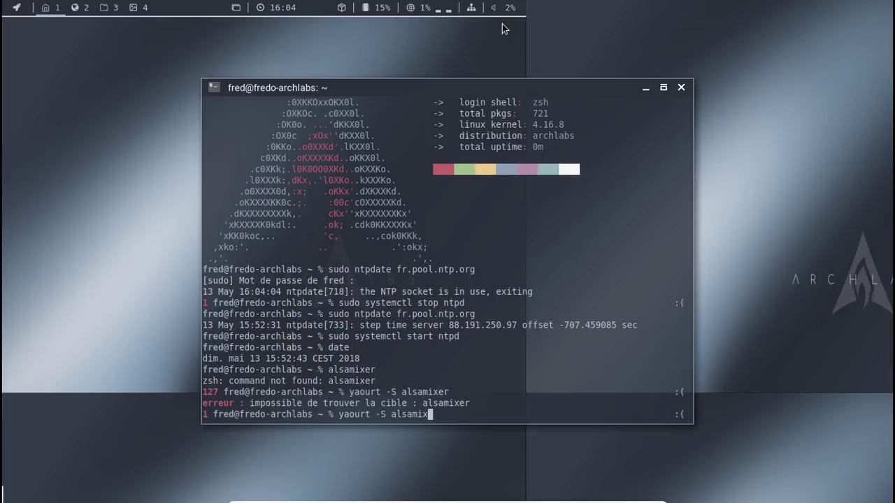
type("-uti")
type("ls")
key("Return")
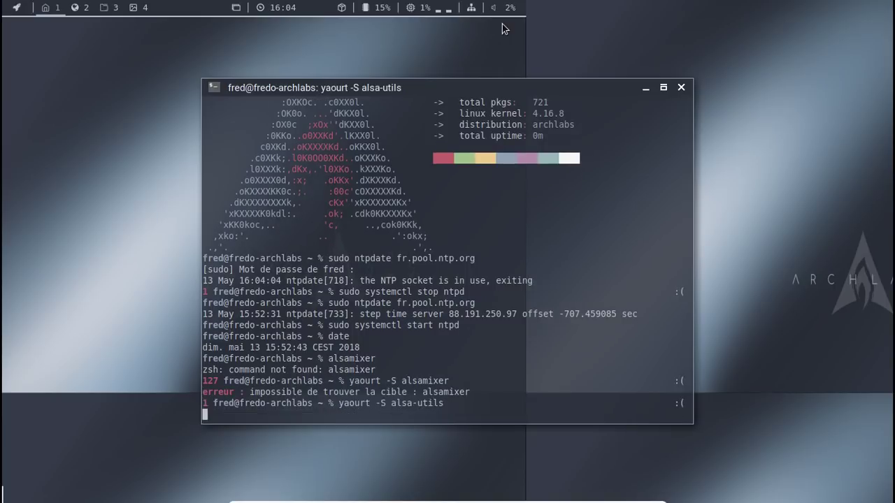
key("Return")
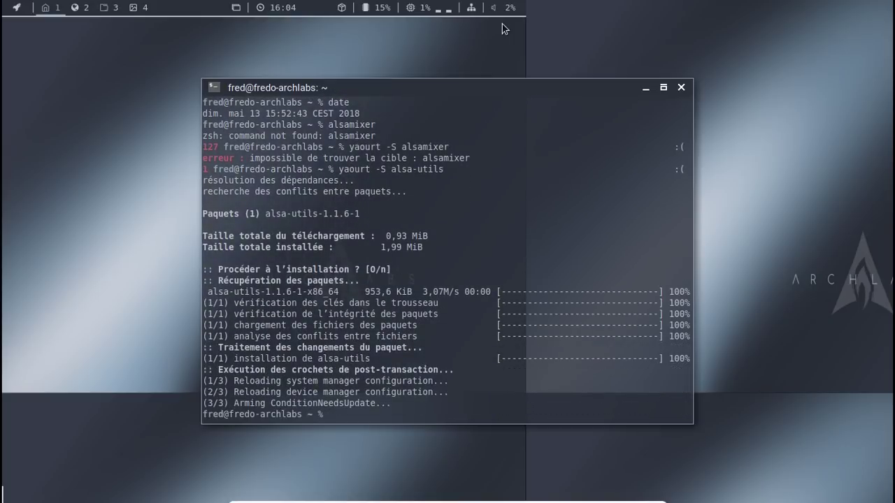
Run alsamixer, raise the Master volume to 100 and leave the mixer
key("Up")
key("BackSpace")
key("BackSpace")
key("BackSpace")
key("BackSpace")
key("BackSpace")
key("BackSpace")
key("BackSpace")
key("BackSpace")
key("BackSpace")
key("BackSpace")
key("BackSpace")
key("BackSpace")
key("BackSpace")
key("BackSpace")
key("BackSpace")
key("BackSpace")
key("BackSpace")
key("BackSpace")
key("BackSpace")
key("BackSpace")
type("alsamixer")
key("Return")
key("Page_Up")
key("Page_Up")
key("Page_Up")
key("Page_Up")
key("Page_Up")
key("Page_Up")
key("Page_Up")
key("Page_Up")
key("Page_Up")
key("Page_Up")
key("Page_Up")
key("Page_Up")
key("Page_Up")
key("Page_Up")
key("Page_Up")
key("Page_Up")
key("Page_Up")
key("Page_Up")
key("Page_Up")
key("Page_Up")
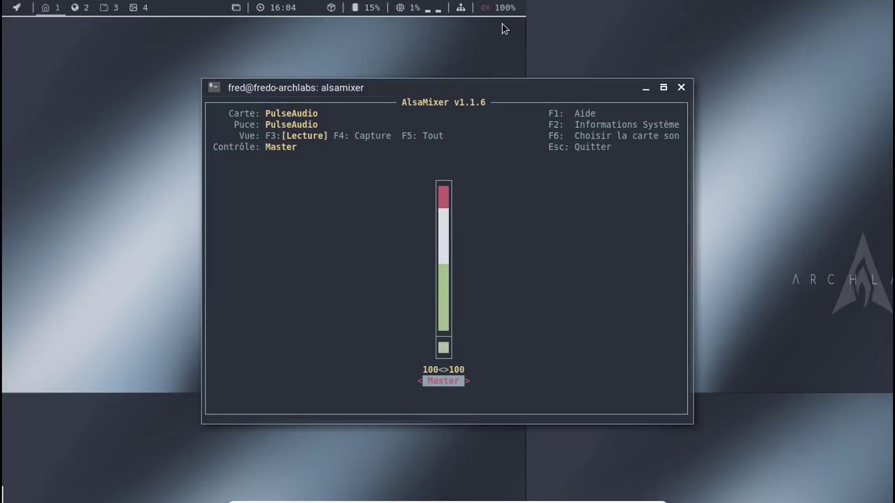
key("Escape")
Save the sound settings with "sudo alsactl store" and exit the terminal
type("sudo alsactlm")
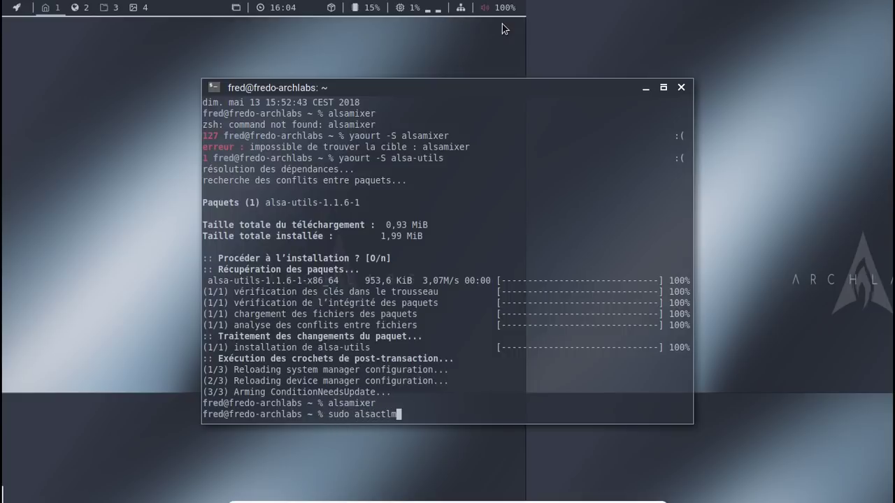
key("BackSpace")
type("store")
key("Return")
type("exit")
key("Return")
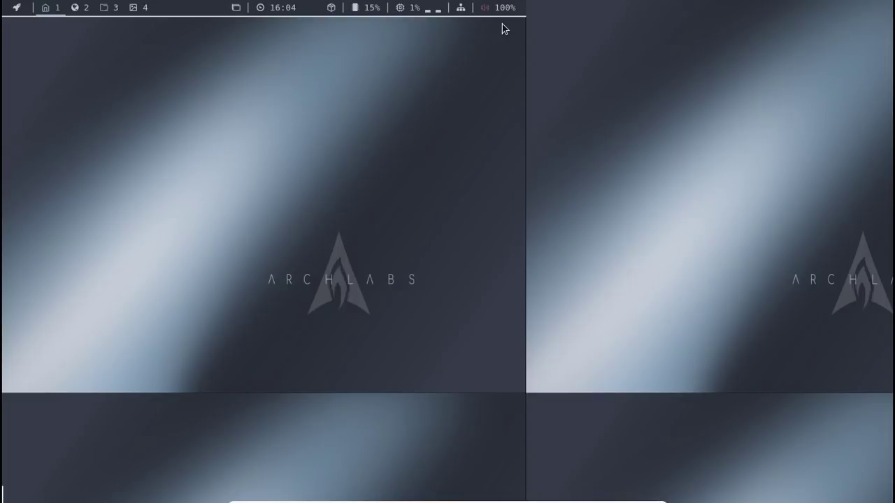
Log out of the Openbox session and log back in with the account password
right_click(190, 69)
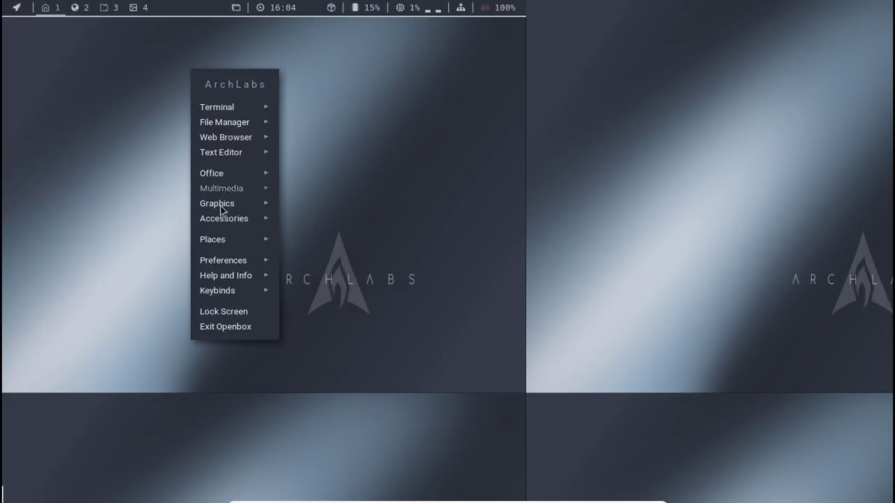
left_click(237, 327)
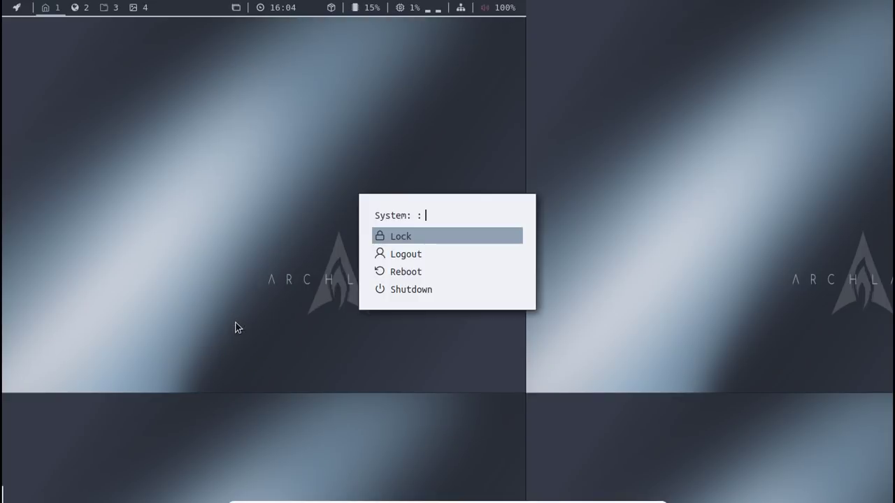
left_click(398, 259)
left_click(396, 258)
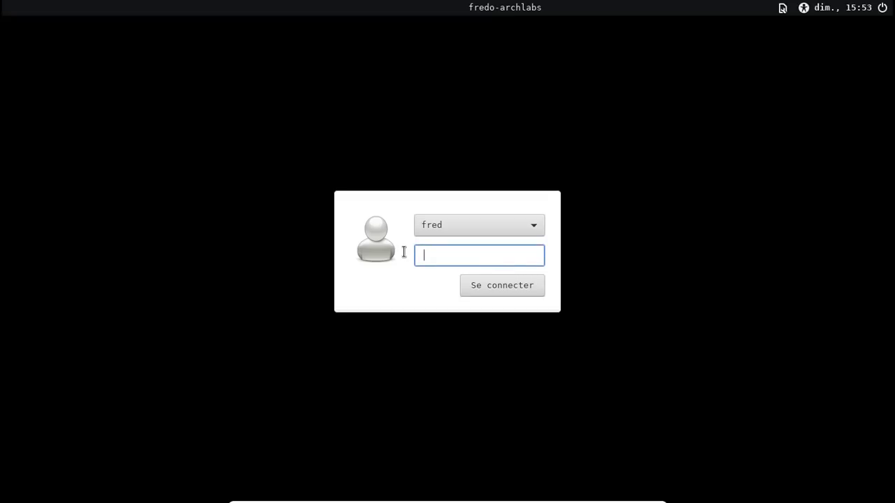
type("•••••")
key("Return")
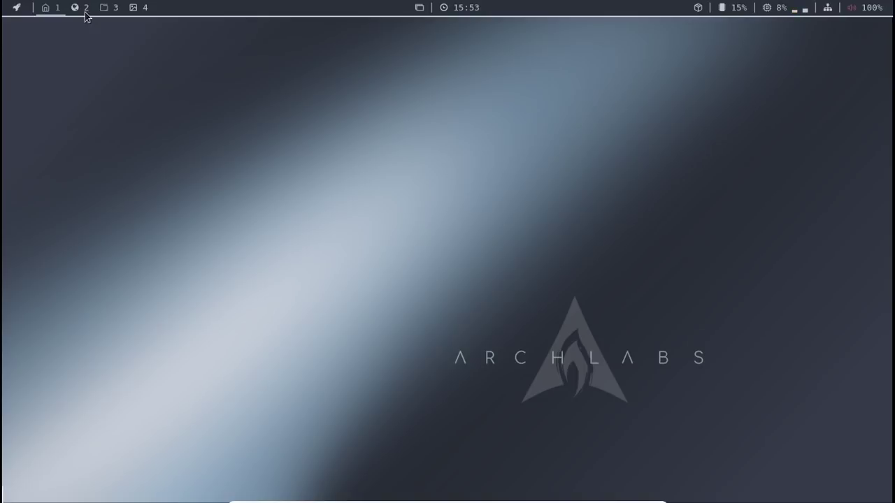
Look through the application launcher's categories, including Internet, Multimédia, Paramètres and the Exit options, without launching anything
right_click(114, 40)
key("Escape")
left_click(17, 8)
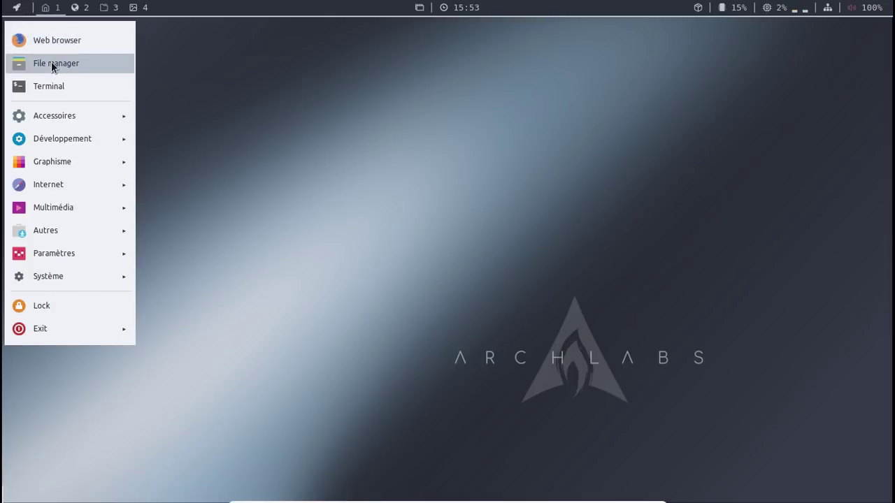
mouse_move(58, 116)
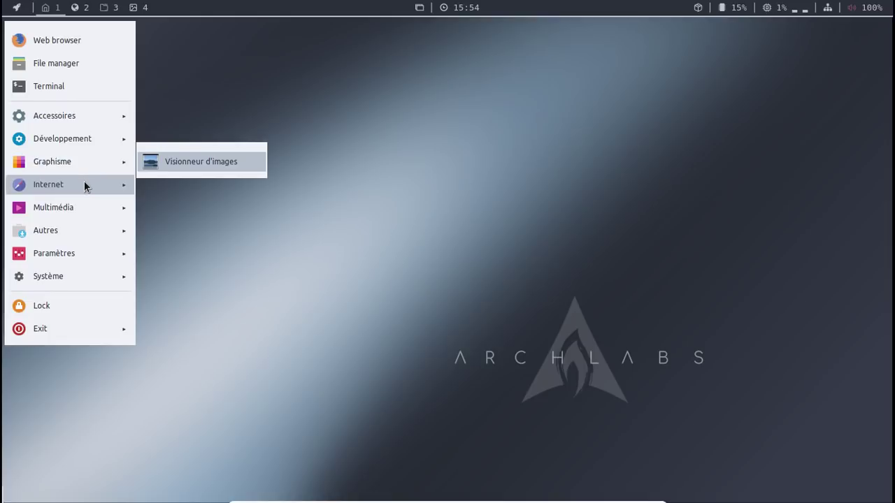
mouse_move(84, 183)
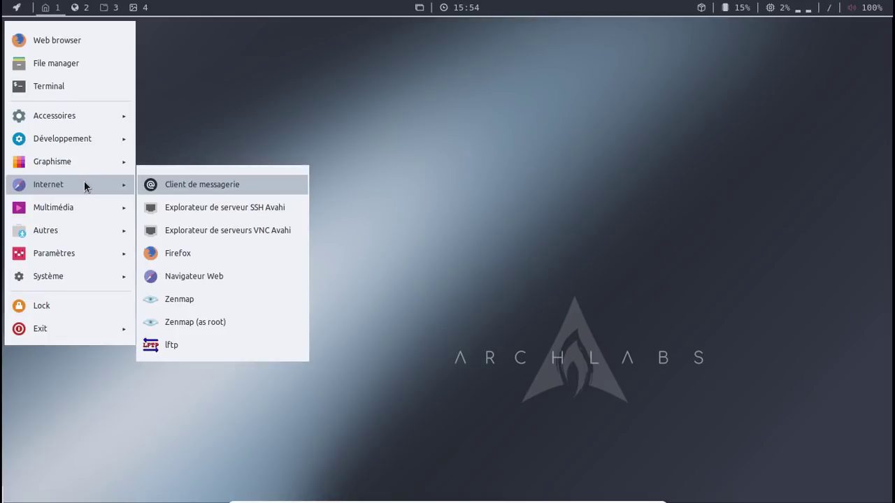
mouse_move(81, 213)
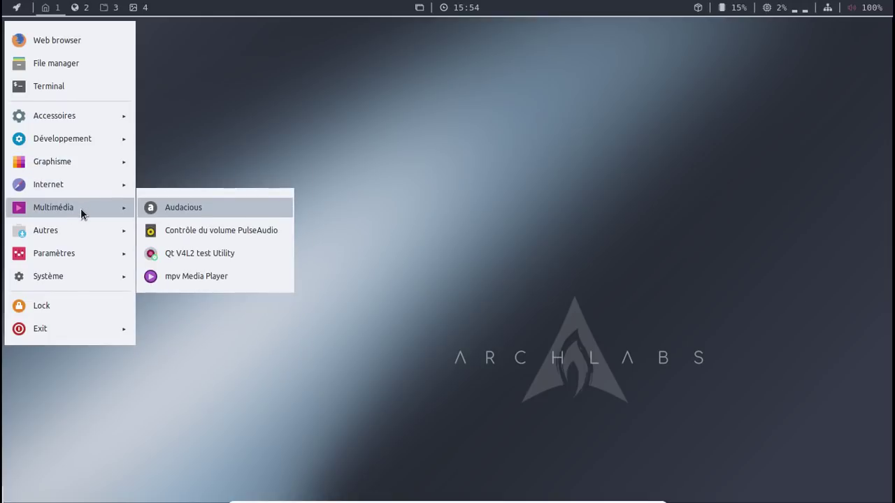
mouse_move(76, 238)
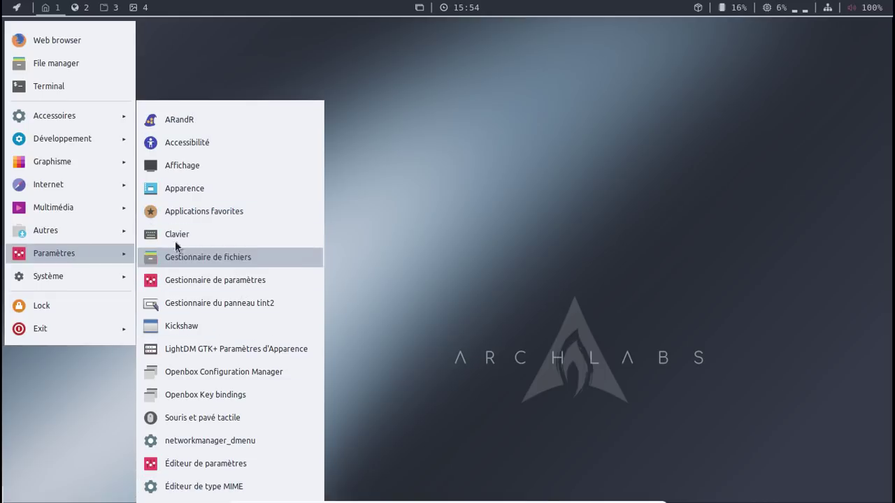
mouse_move(104, 278)
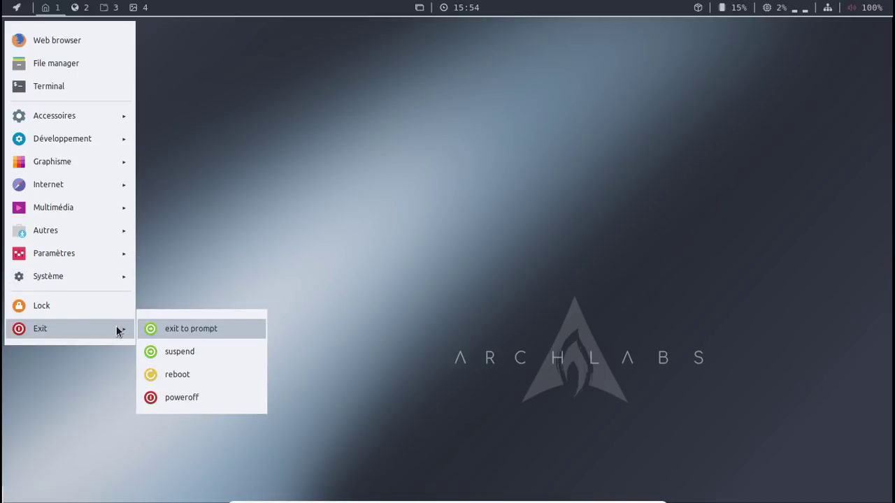
left_click(225, 231)
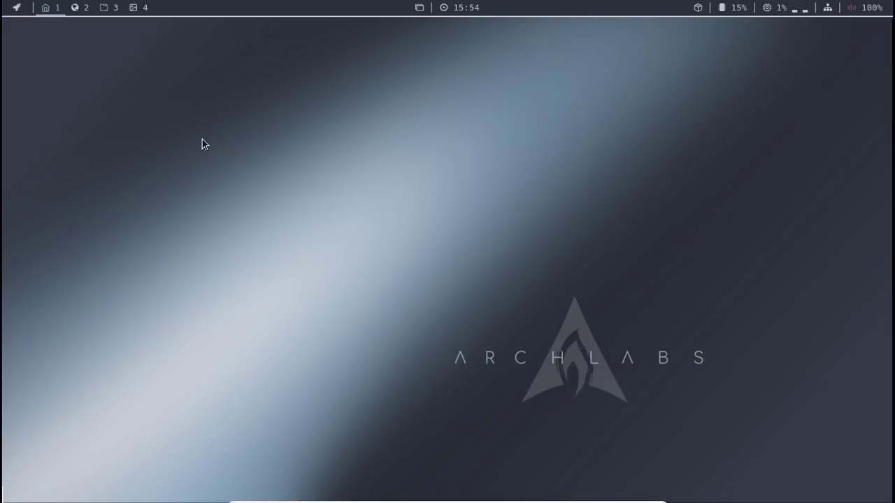
Install Libre Office from the desktop menu's Office category, entering the sudo password and confirming the package installation
right_click(113, 51)
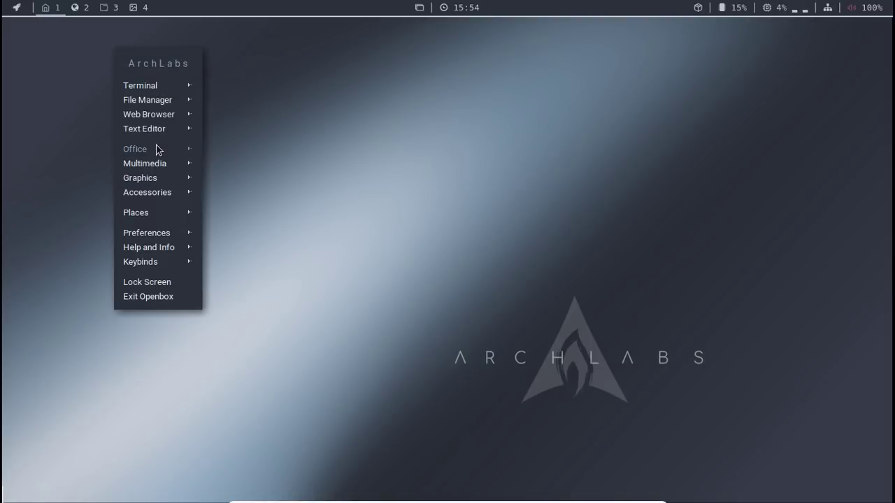
mouse_move(156, 145)
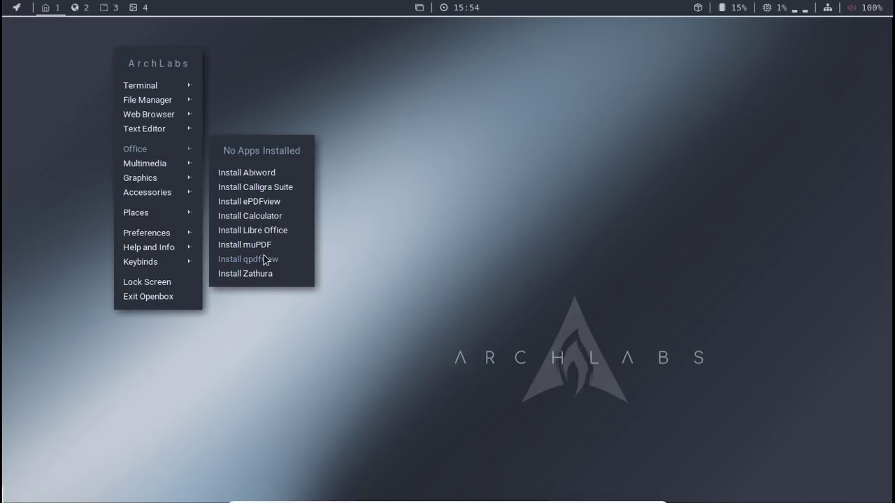
left_click(266, 230)
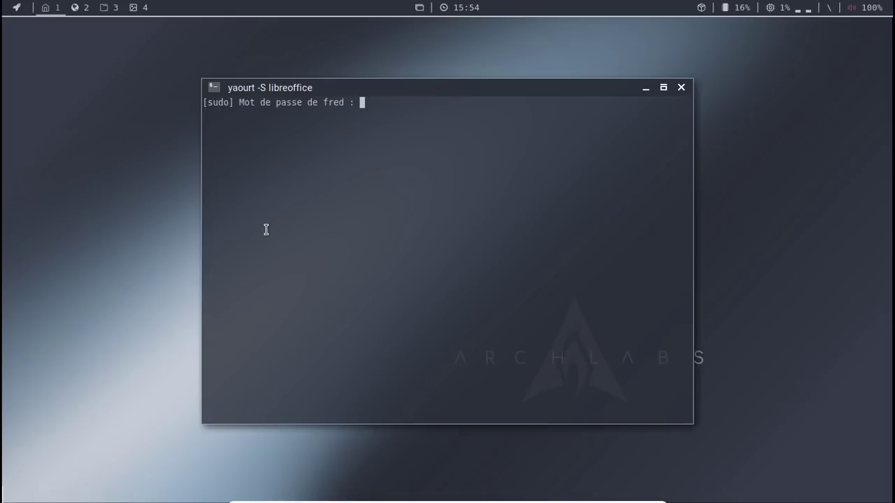
key("Return")
key("Return")
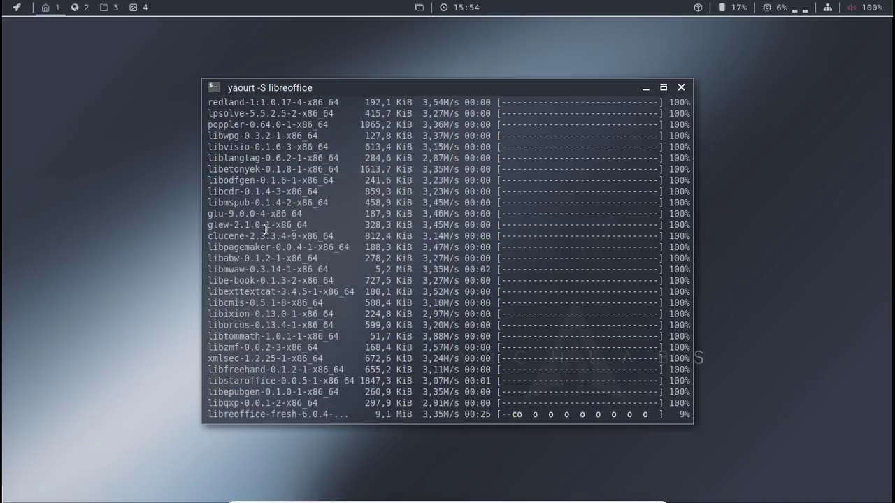
Open the file manager during the LibreOffice download, browse the network location, and close the window
right_click(111, 48)
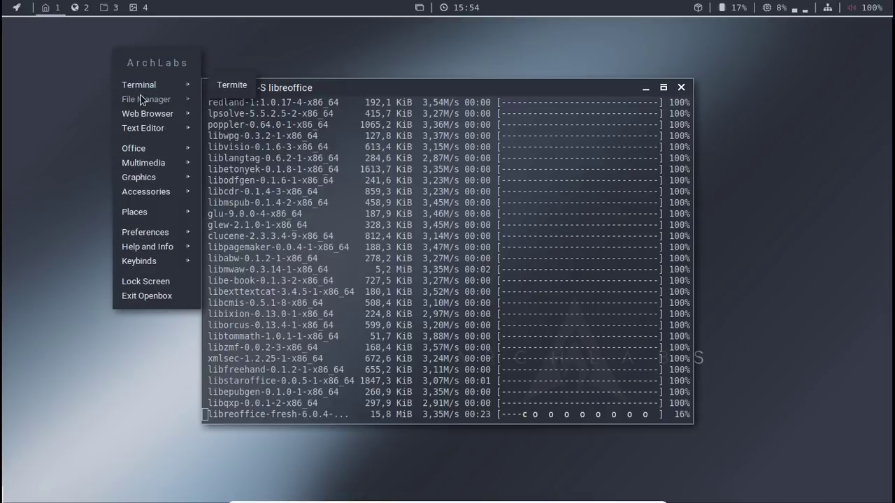
mouse_move(197, 104)
left_click(235, 99)
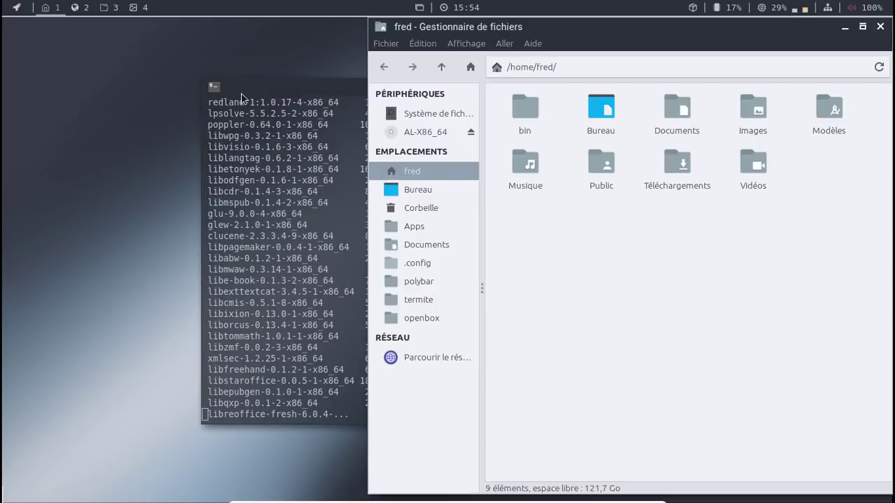
left_click(443, 355)
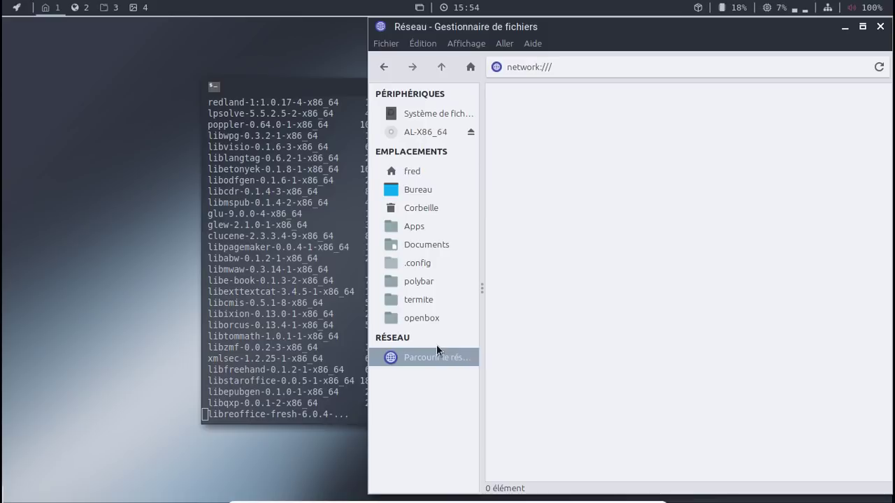
left_click(880, 27)
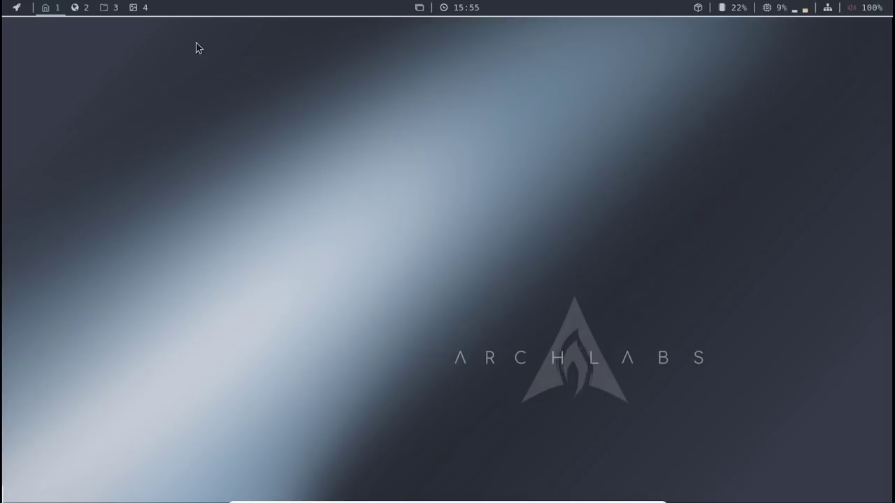
Check the desktop menu for the Libre Office entry and review its Accessories, Help and Info, and Keybinds categories
right_click(176, 52)
mouse_move(225, 157)
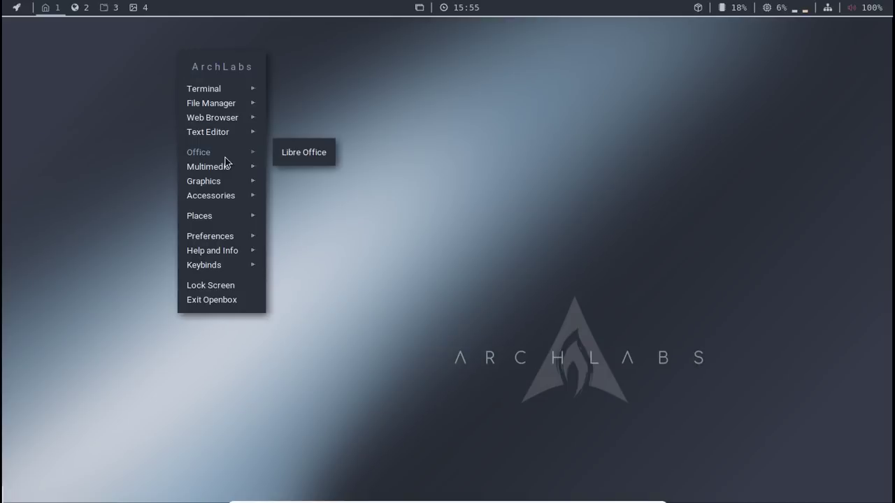
mouse_move(228, 197)
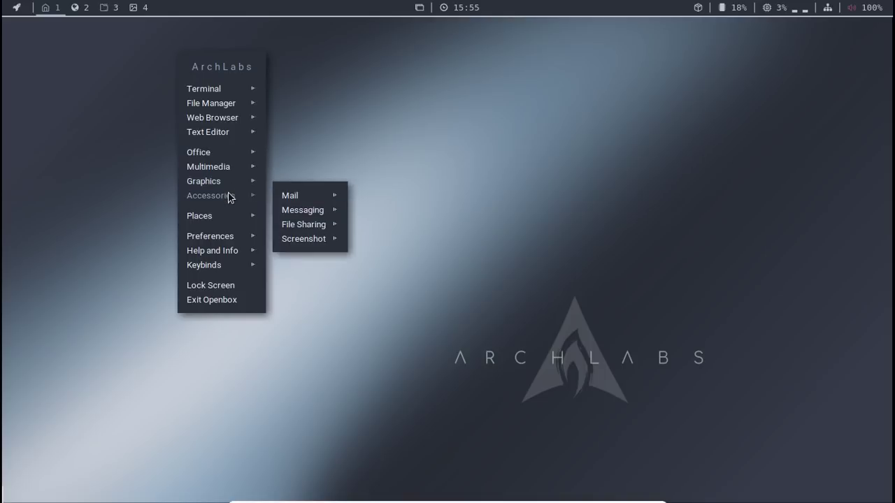
mouse_move(313, 199)
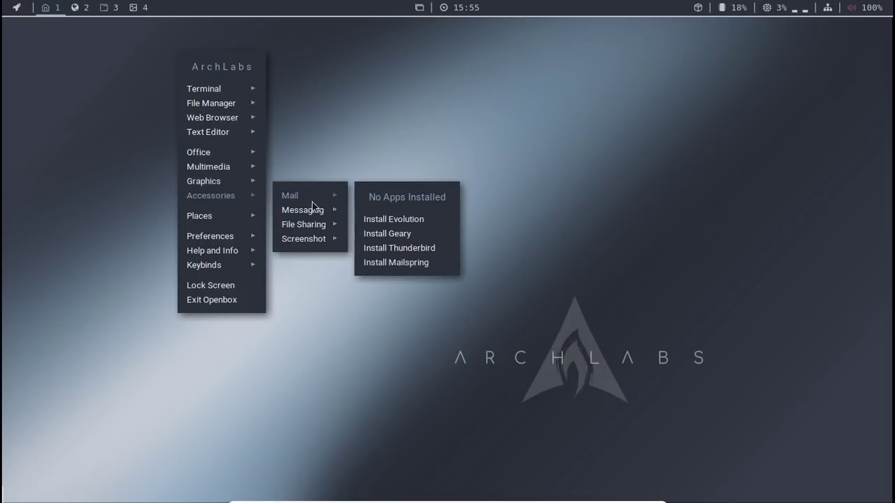
mouse_move(312, 222)
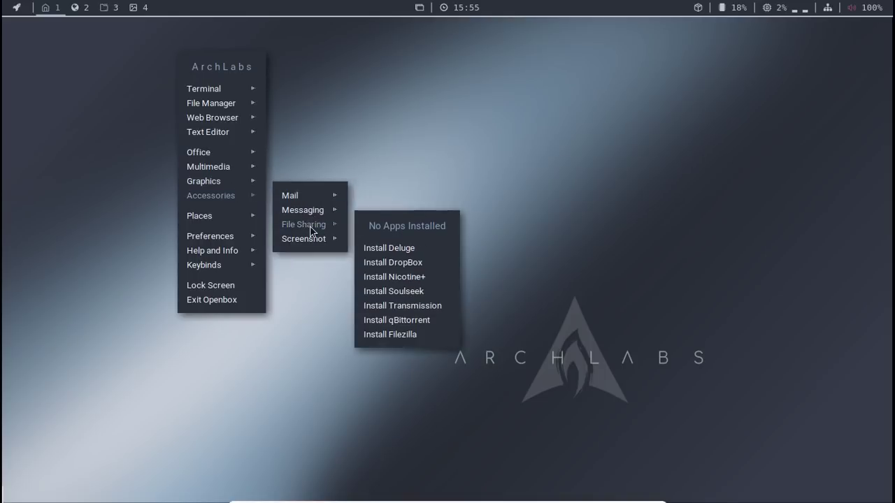
mouse_move(311, 240)
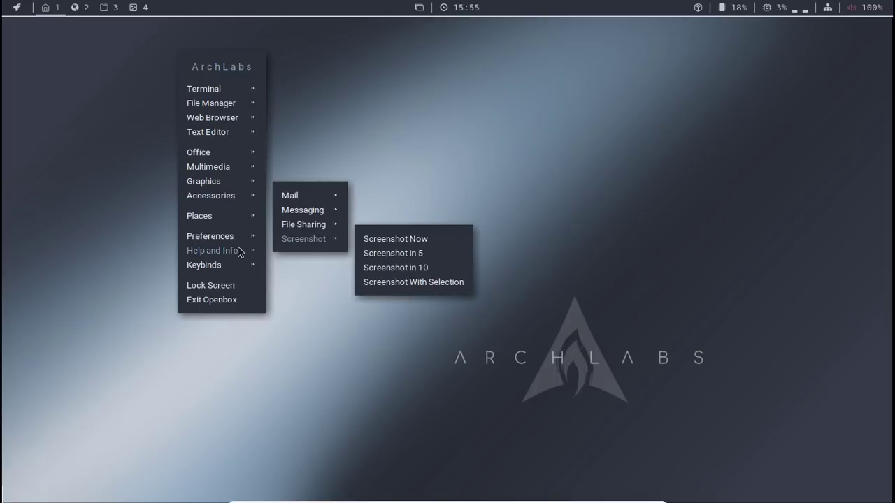
mouse_move(238, 251)
mouse_move(240, 267)
left_click(346, 182)
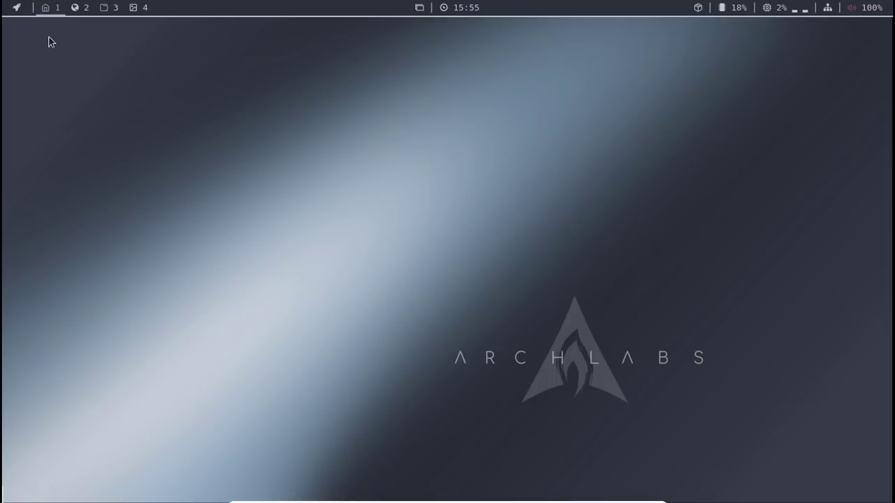
Exit the session to the prompt from the application launcher and log back in with the account password
left_click(17, 6)
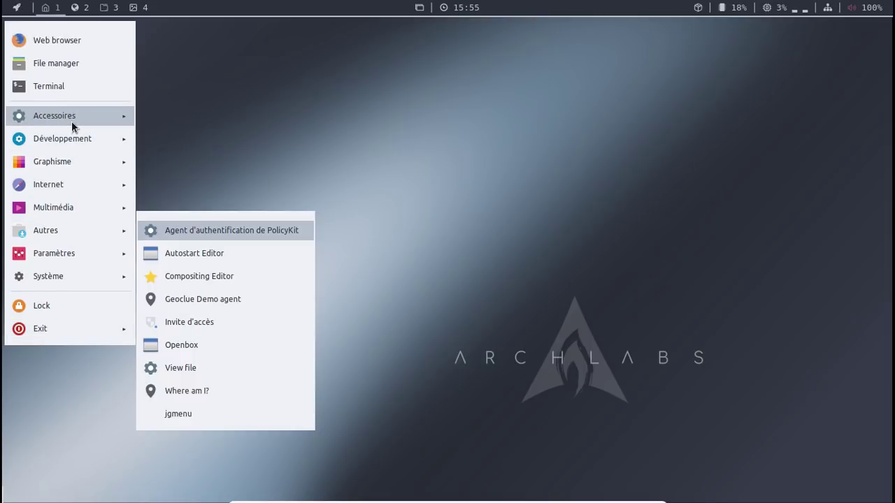
mouse_move(72, 121)
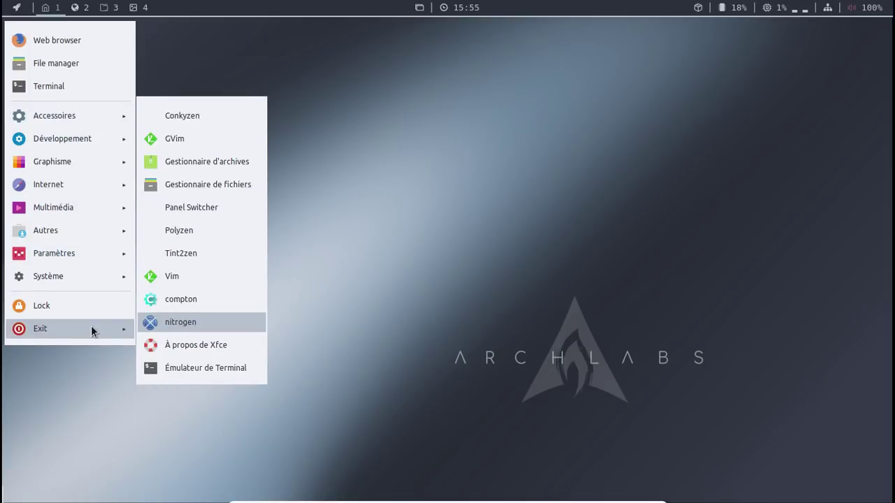
mouse_move(96, 327)
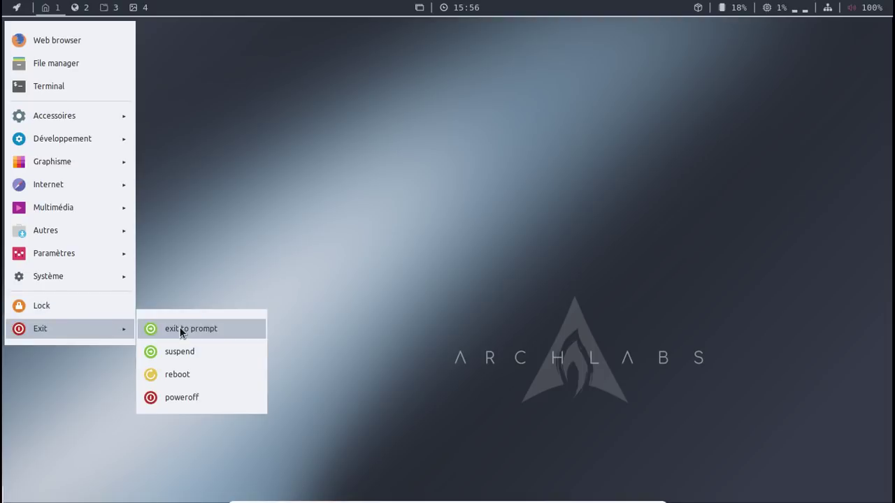
left_click(179, 327)
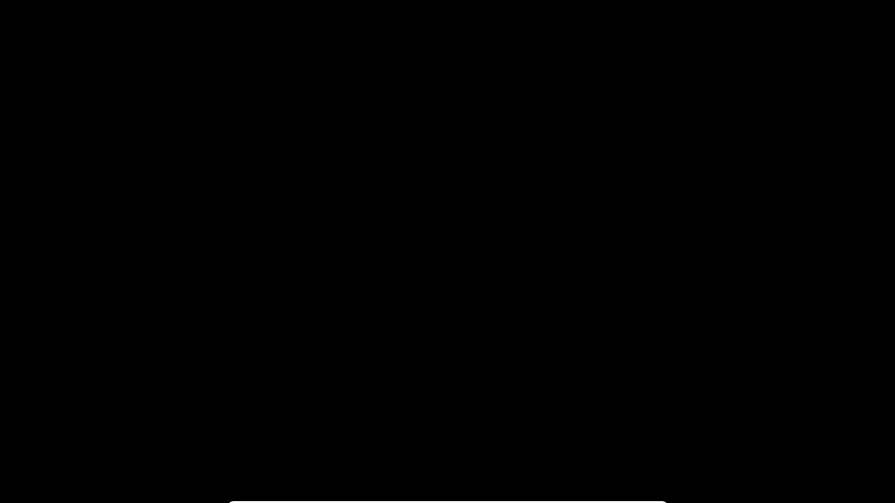
type("••••••")
key("Return")
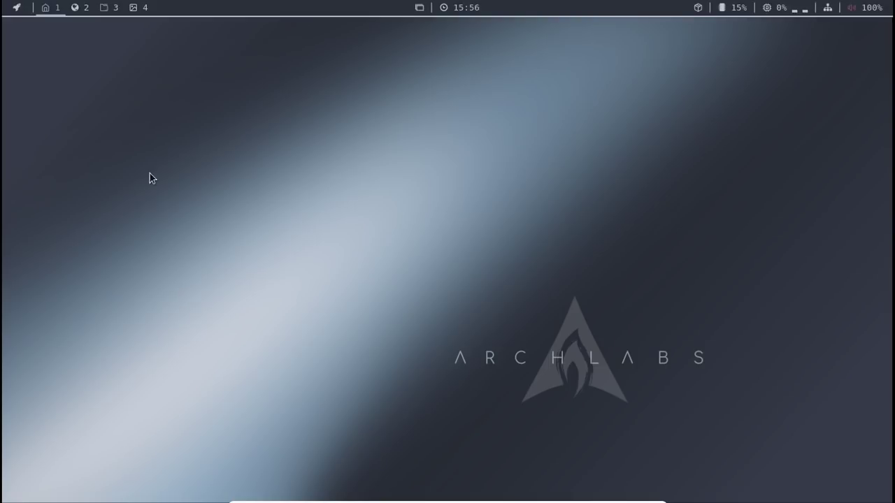
Check the Bureautique category of the application launcher for the LibreOffice programs
left_click(17, 7)
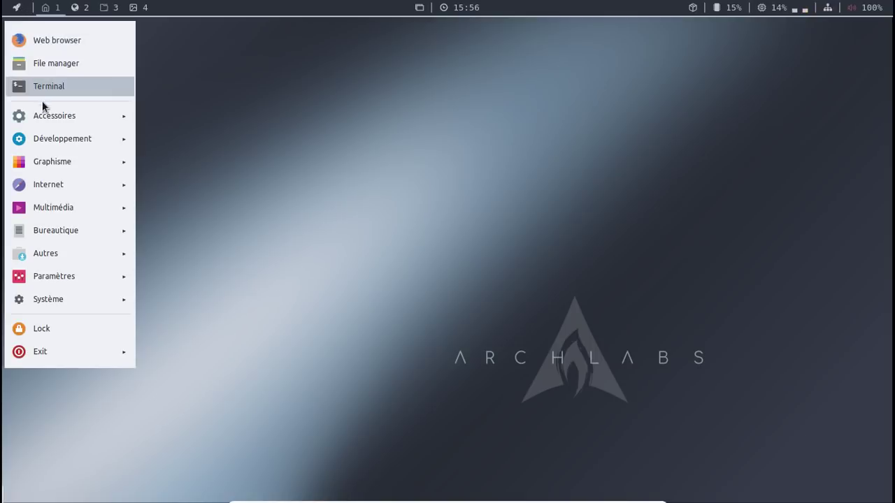
mouse_move(74, 231)
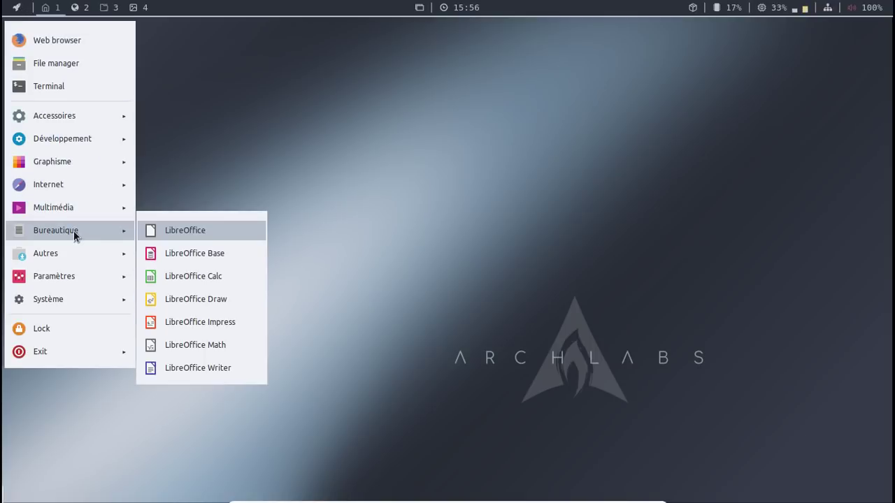
left_click(288, 107)
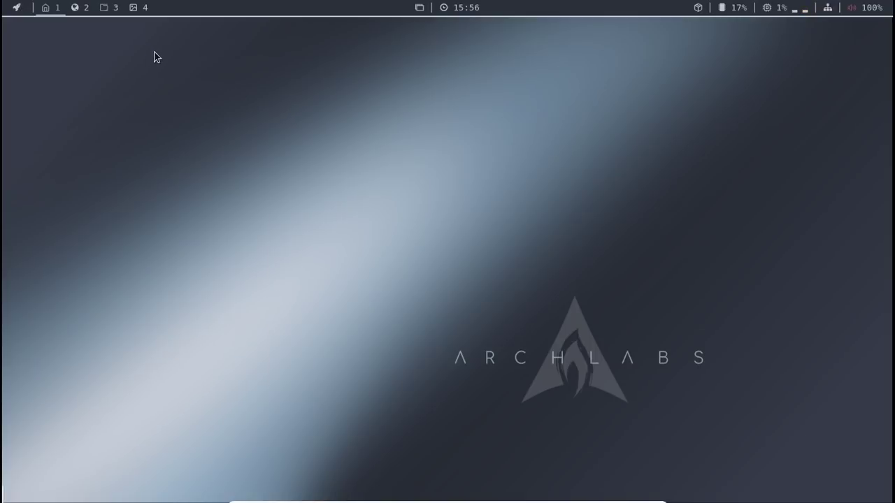
Open a terminal and start installing Pamac from the AUR with "yaourt -S pamac-aur"
right_click(155, 57)
mouse_move(196, 91)
left_click(258, 93)
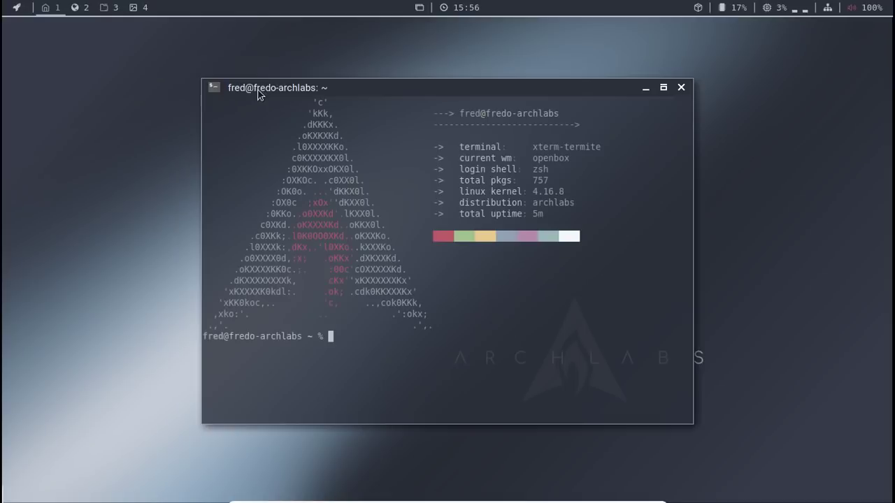
type("yaourt -S pamac")
key("Tab")
type("-aur")
key("Return")
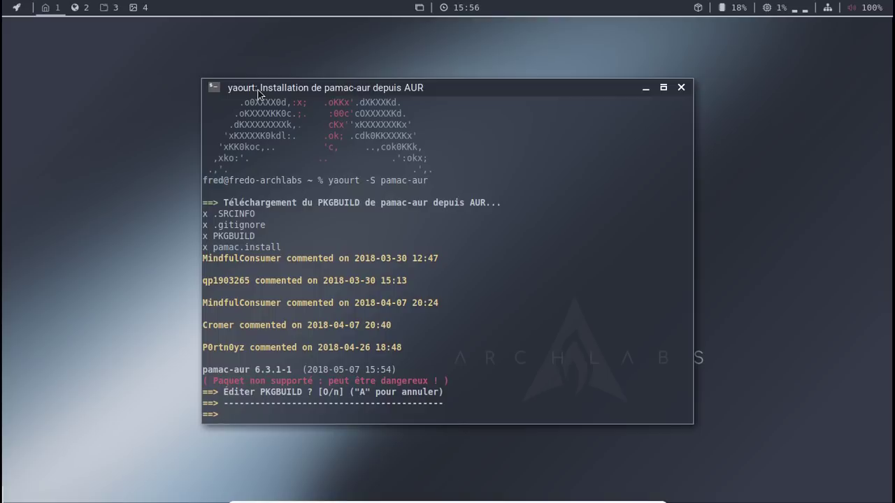
Decline editing the PKGBUILD, view pamac.install in Vim and quit with ":q!", and accept the compilation of pamac-aur
type("n")
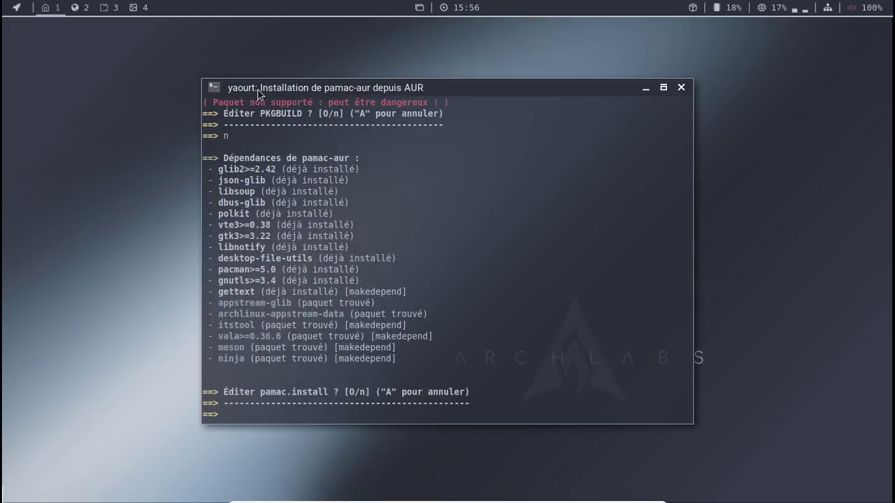
type("o")
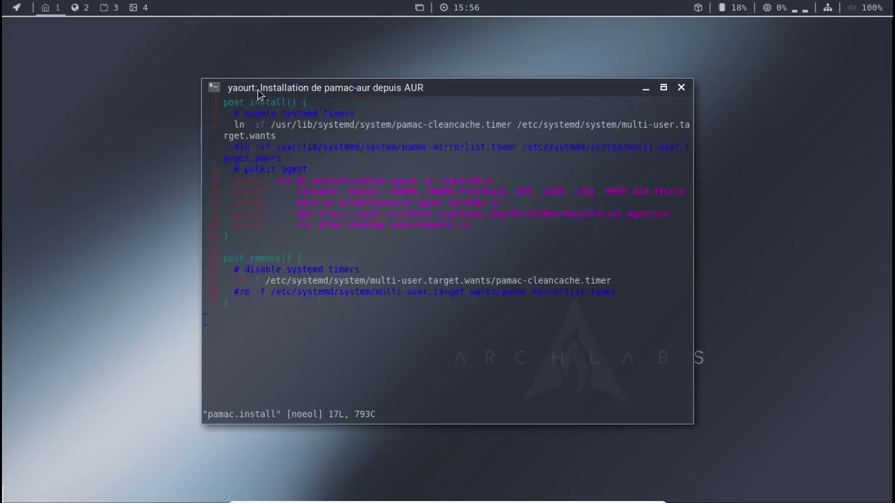
type(":q!")
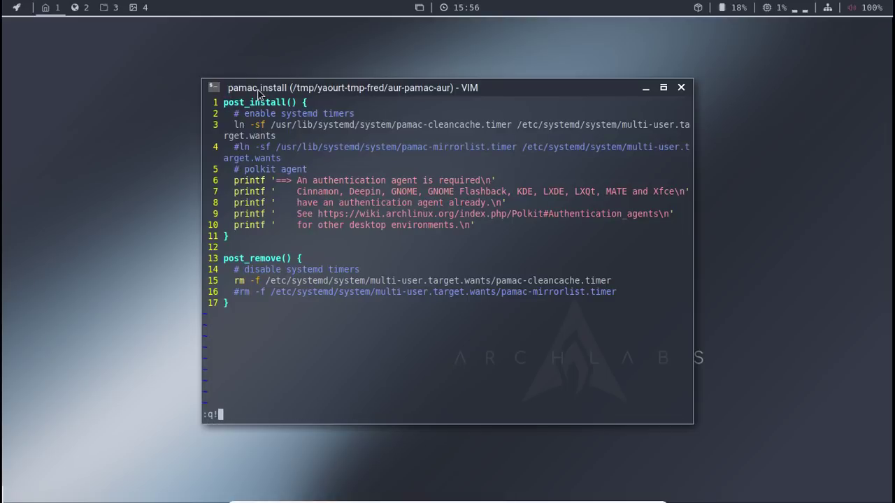
key("Return")
type("o")
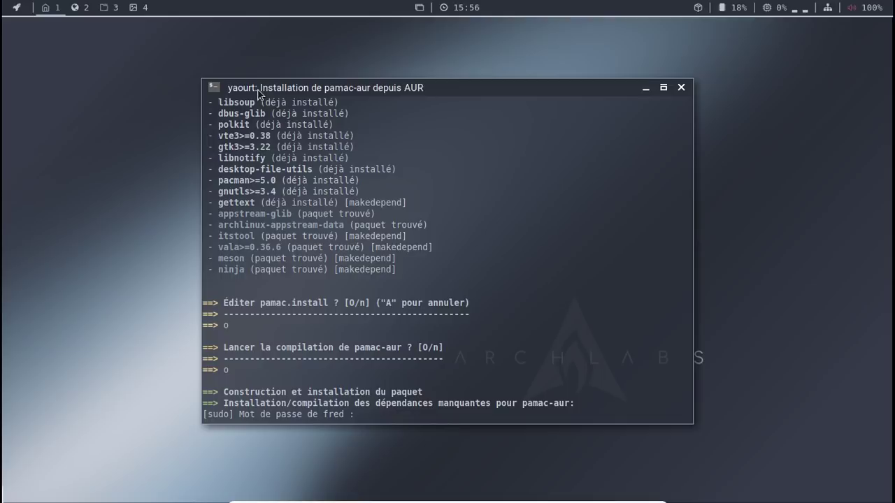
Submit the account password, accept the dependencies and the pamac-aur installation, and close the terminal and pacli windows
key("Return")
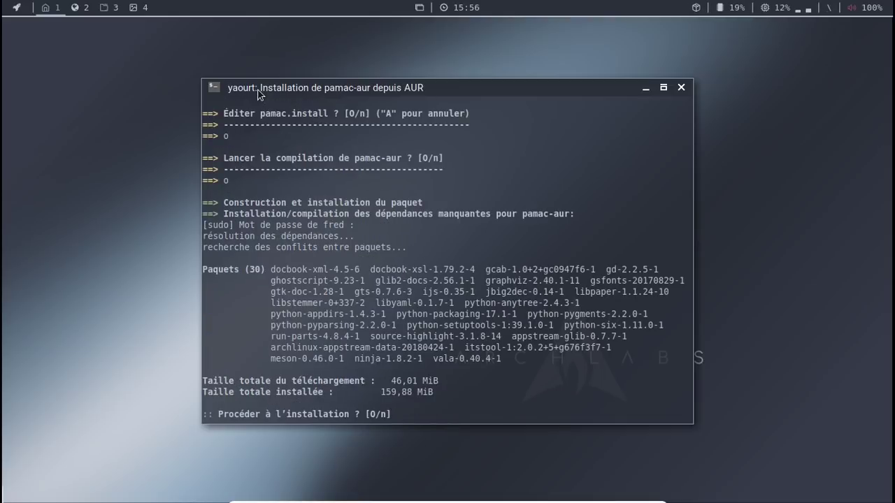
key("Return")
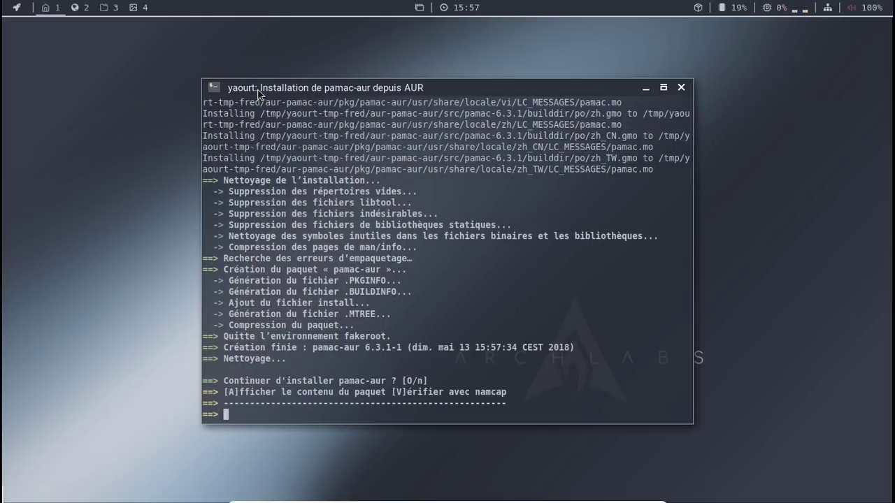
type("o")
key("Return")
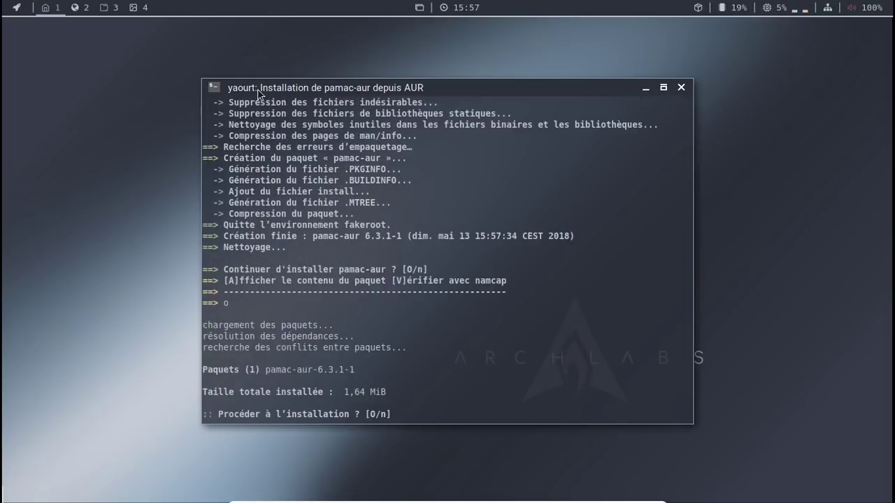
key("Return")
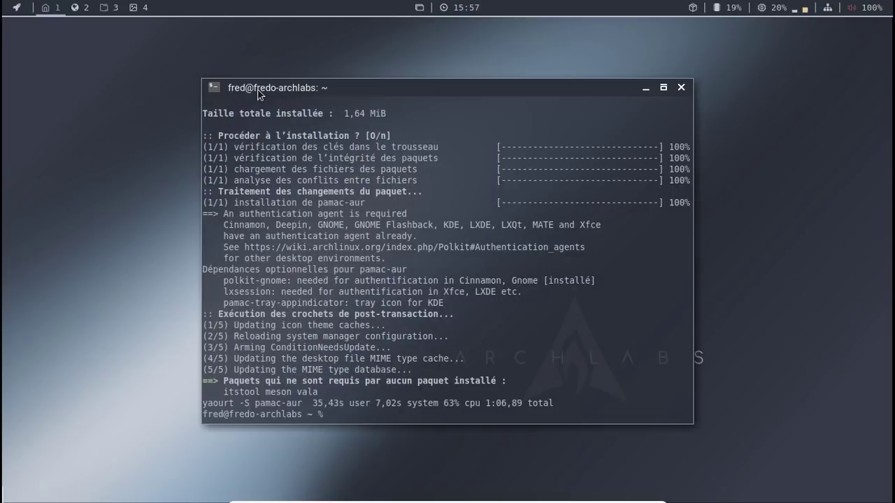
left_click(681, 86)
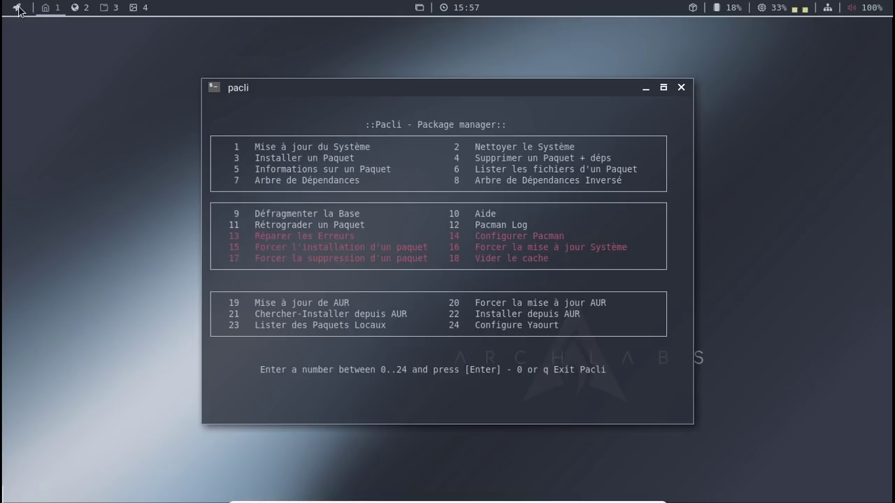
left_click(680, 88)
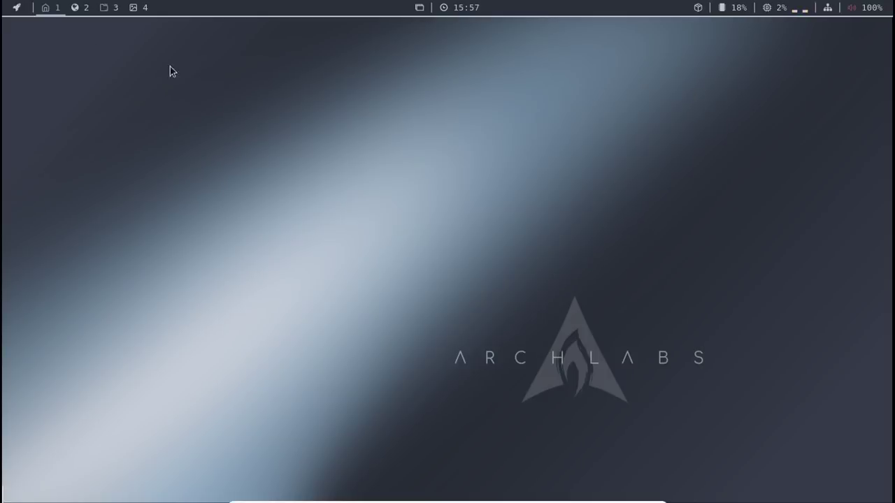
Check the Système category of the application launcher for Pamac, exit the session and log back in with the account password
left_click(23, 13)
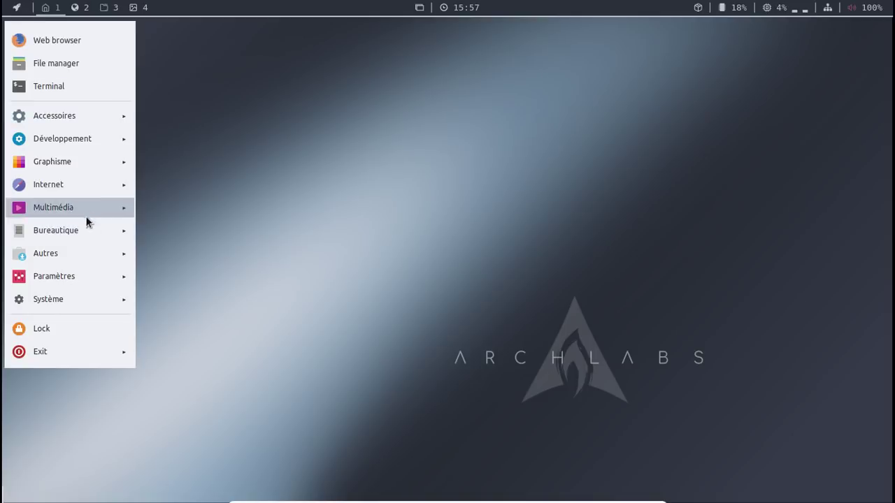
mouse_move(74, 300)
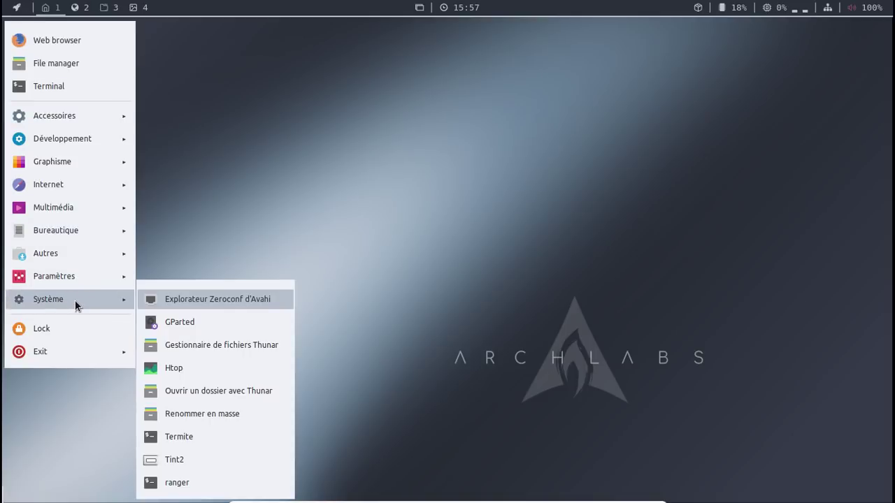
mouse_move(74, 280)
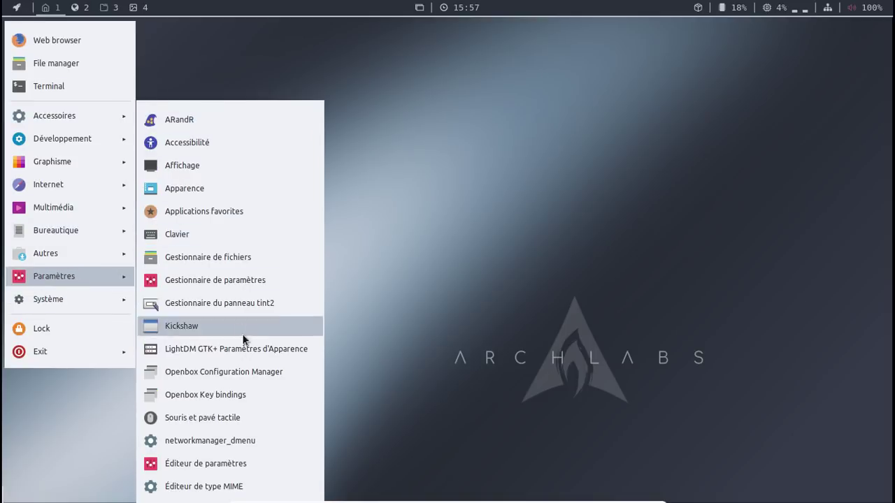
mouse_move(84, 347)
left_click(183, 350)
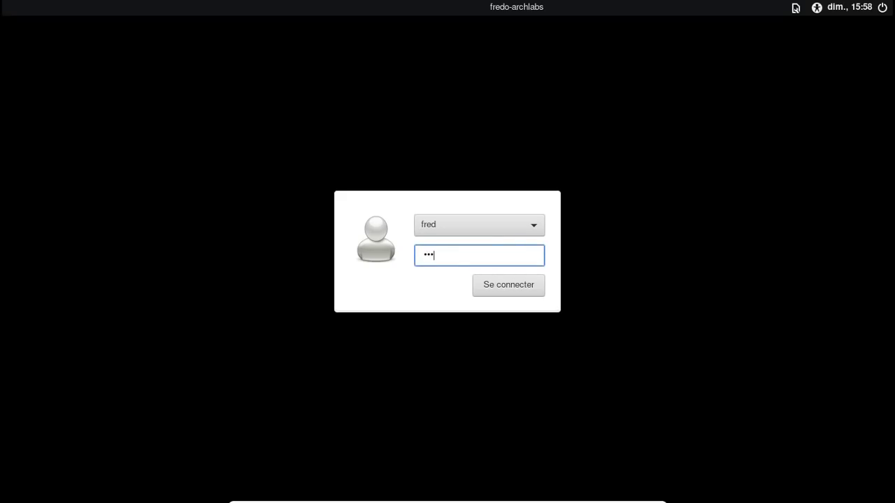
key("Return")
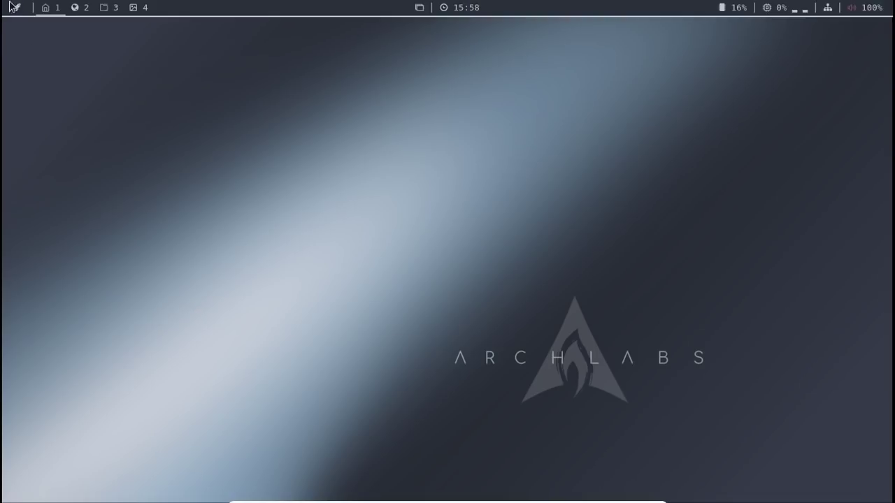
Open Ajouter/supprimer des logiciels from the Système category of the application launcher
left_click(18, 11)
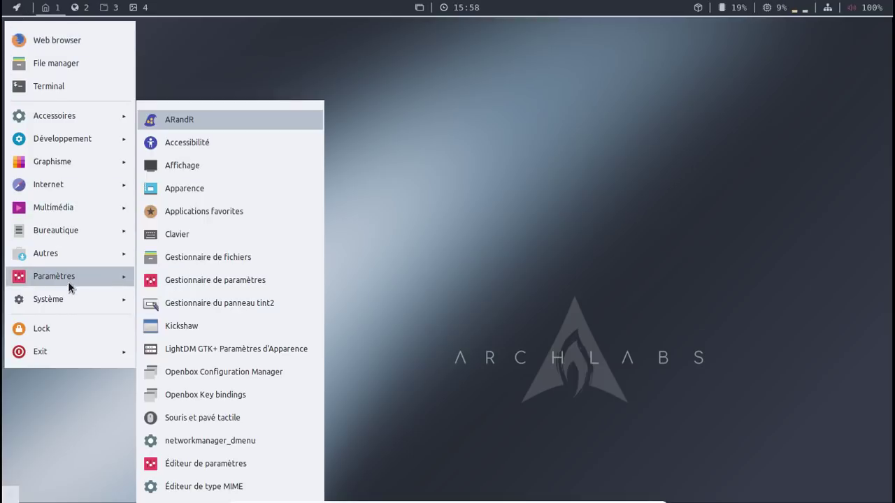
mouse_move(67, 301)
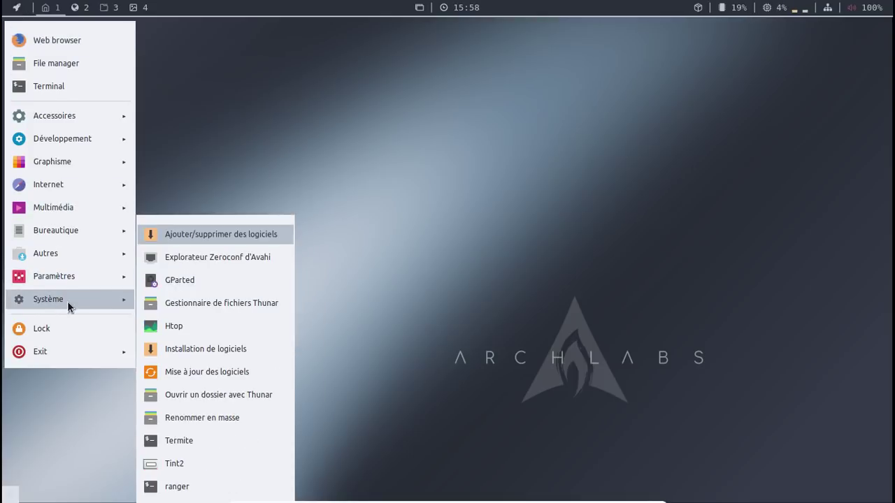
left_click(206, 232)
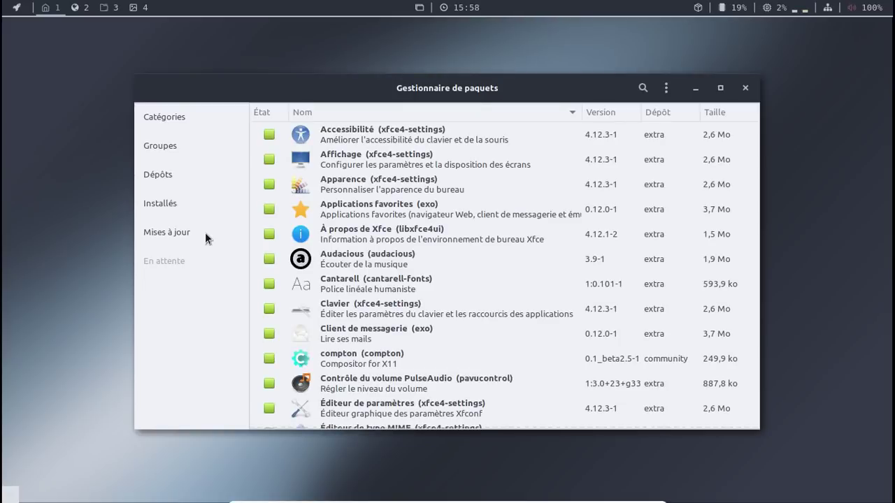
Search the packages for "fire" and mark the French language pack firefox-i18n-fr for installation
left_click(641, 89)
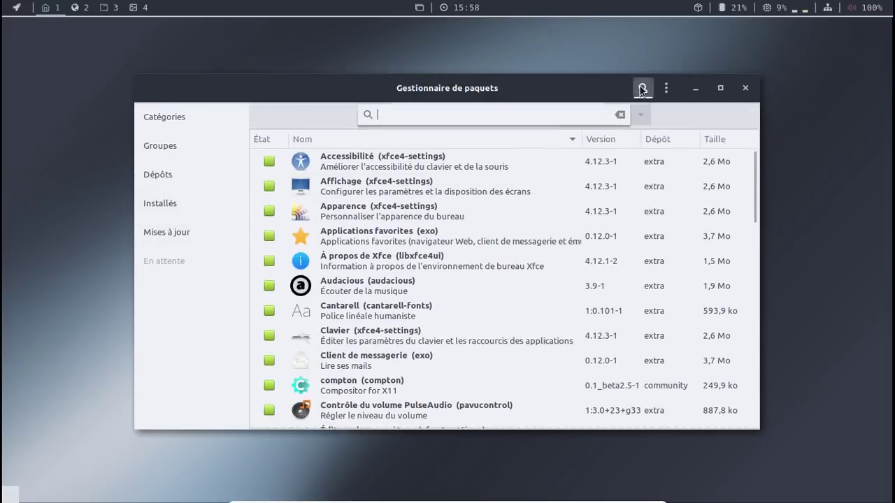
type("fir")
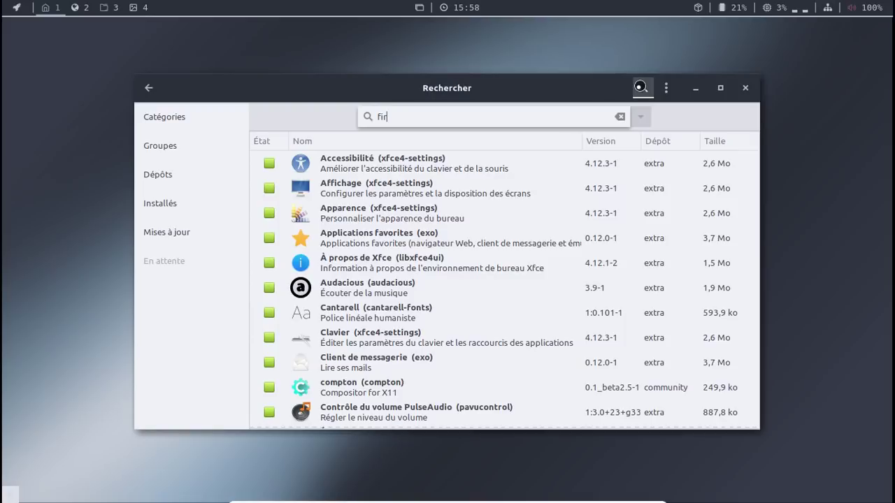
type("e")
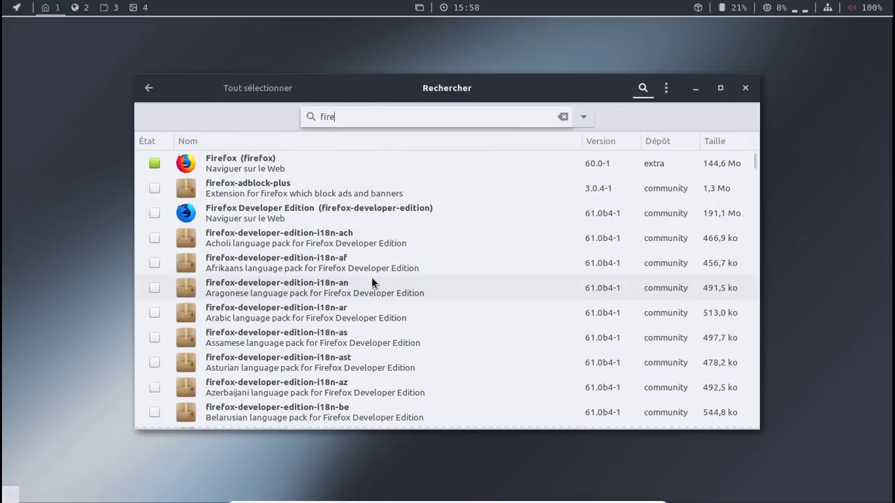
scroll(363, 283, "down", 10)
scroll(362, 283, "down", 5)
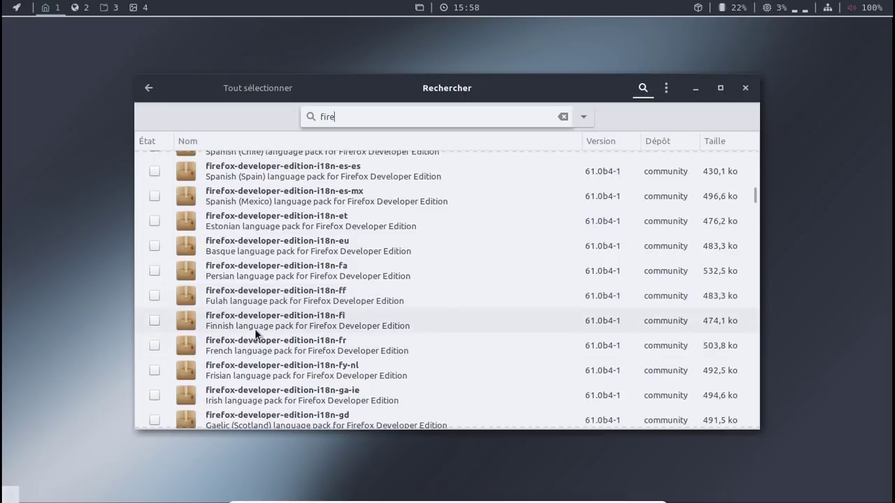
scroll(254, 332, "down", 15)
scroll(255, 333, "down", 18)
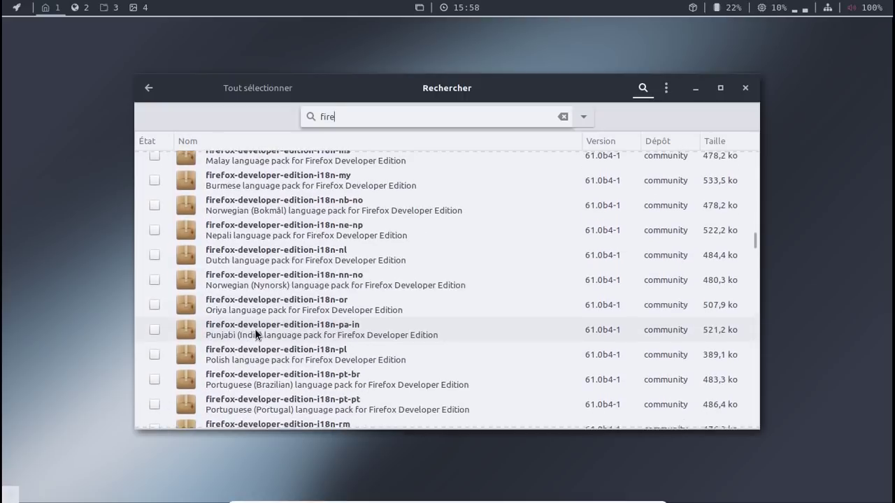
scroll(255, 331, "down", 14)
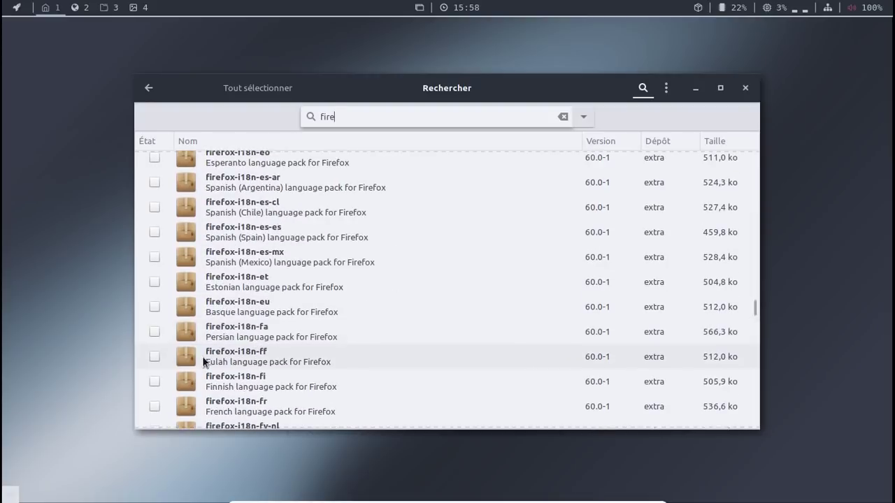
left_click(155, 406)
Search for "libreoffice-fresh-fr" and mark the French LibreOffice language pack for installation
left_click(315, 120)
key("ctrl+a")
type("libreof")
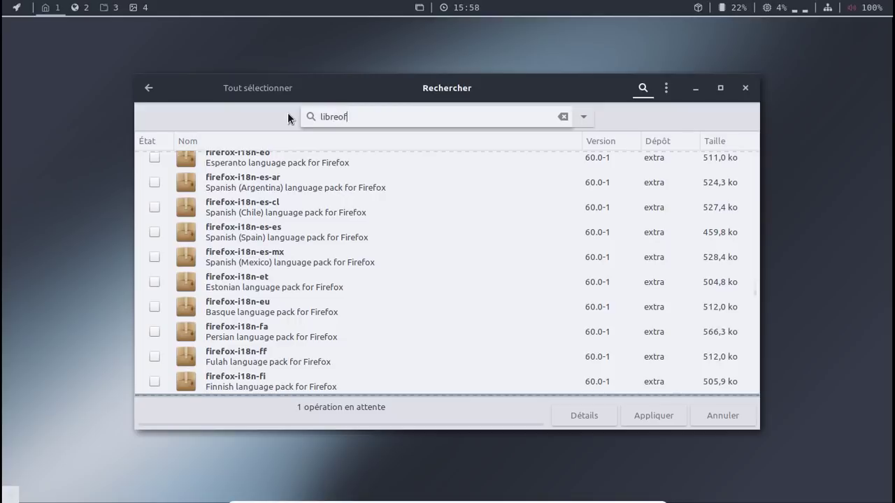
type("fice-fresh-fr")
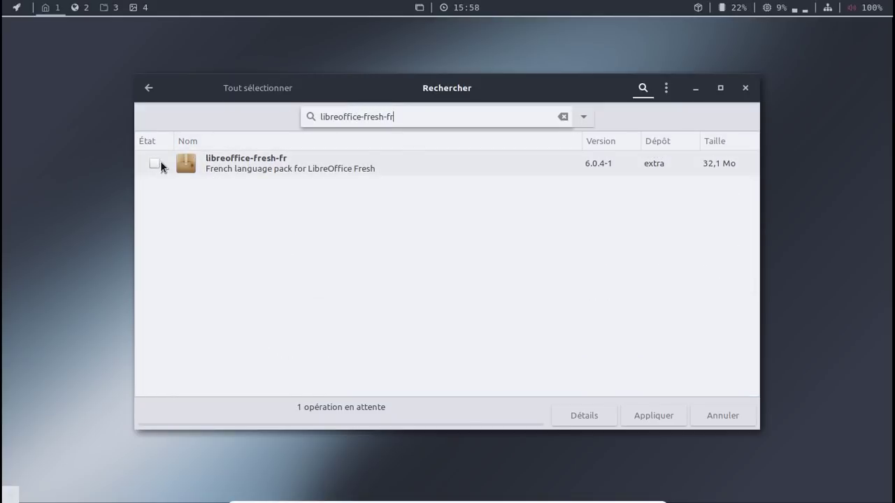
left_click(155, 164)
Search for "gst-" and mark gst-plugins-bad and gst-plugins-ugly for installation
left_click_drag(408, 117, 302, 115)
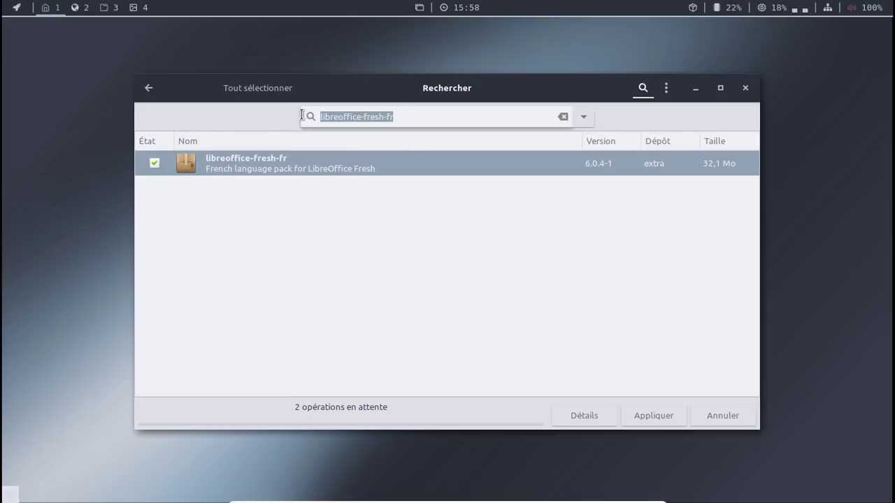
type("gst")
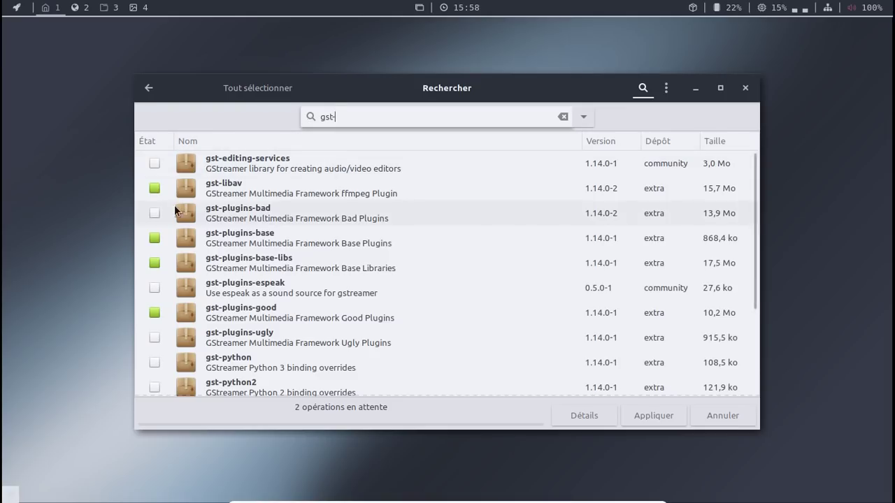
type("-")
left_click(154, 213)
scroll(170, 266, "down", 2)
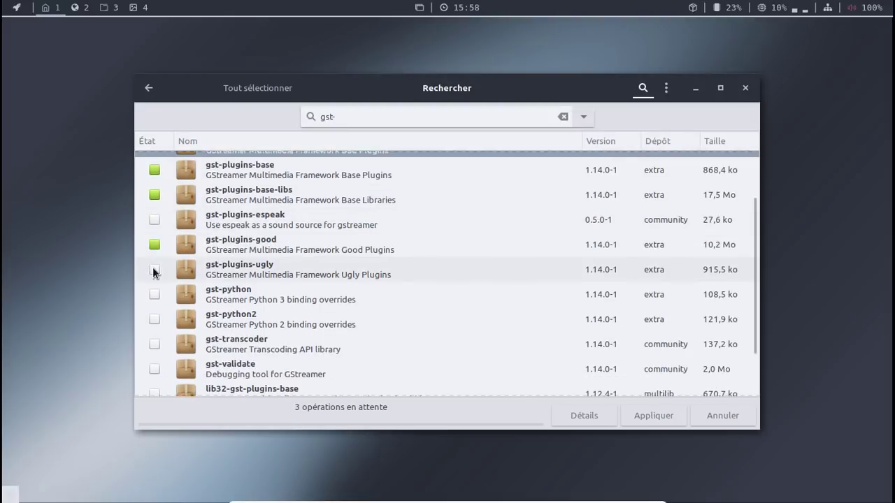
left_click(154, 271)
scroll(208, 291, "down", 1)
scroll(240, 283, "down", 1)
scroll(240, 282, "up", 3)
scroll(240, 283, "up", 1)
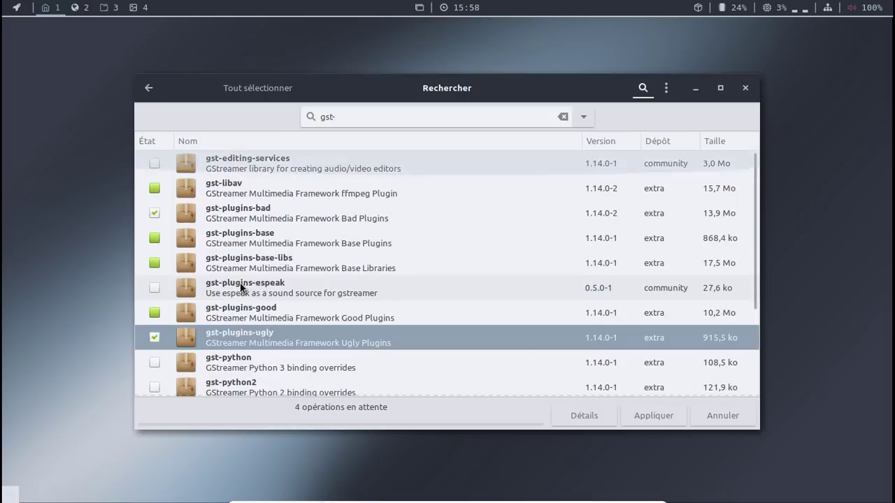
Apply the pending package operations, validate the transaction summary and authenticate with the account password
left_click(659, 415)
left_click(614, 367)
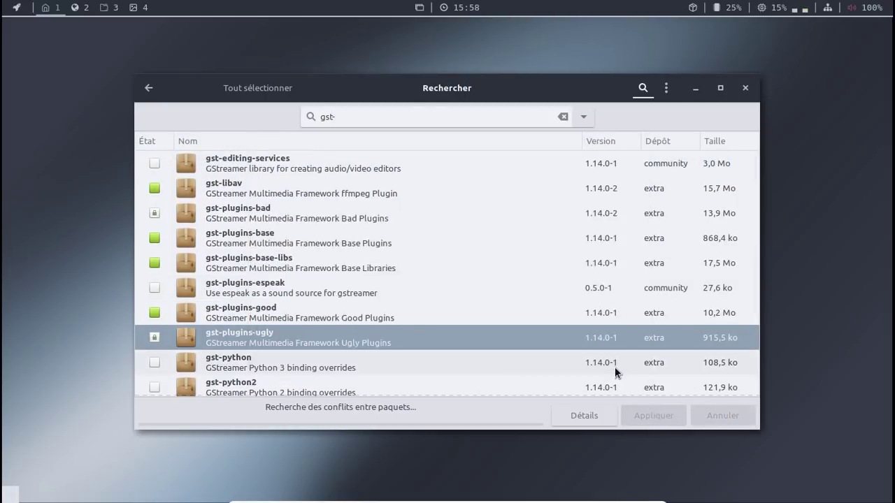
type("•••••")
key("Return")
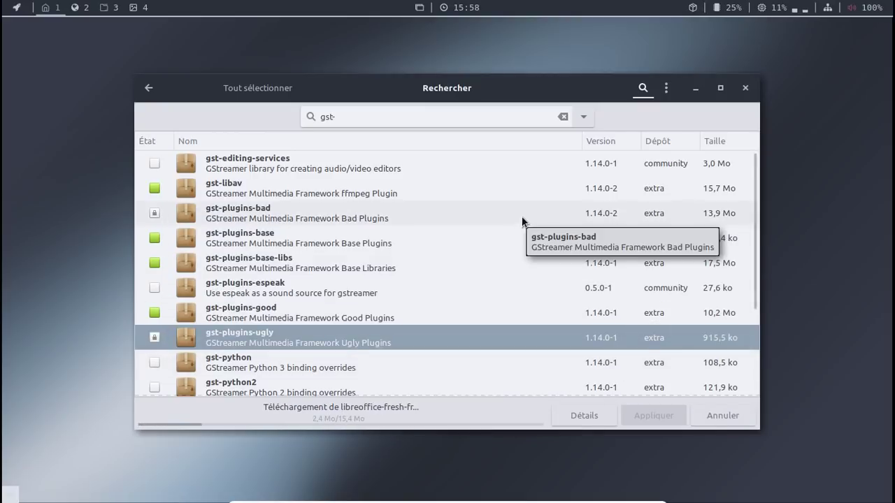
Search for "gvfs", mark gvfs-smb, and apply and validate its installation
left_click_drag(356, 122, 308, 119)
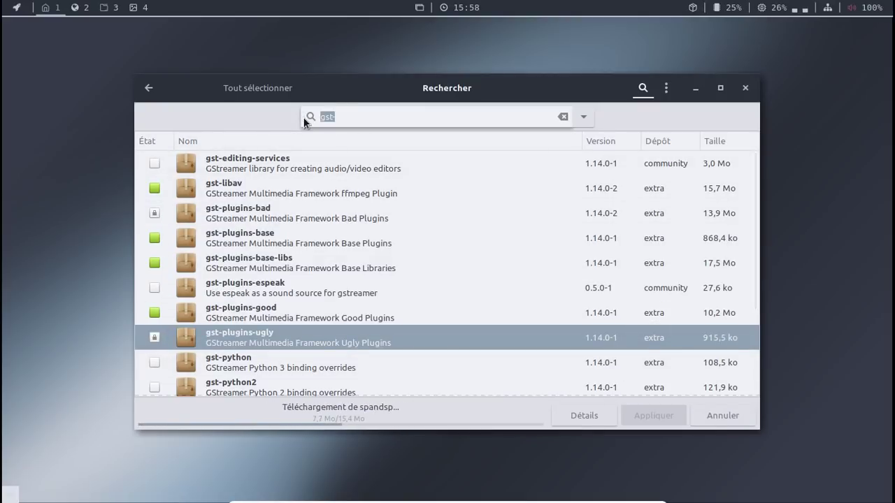
type("gvfs")
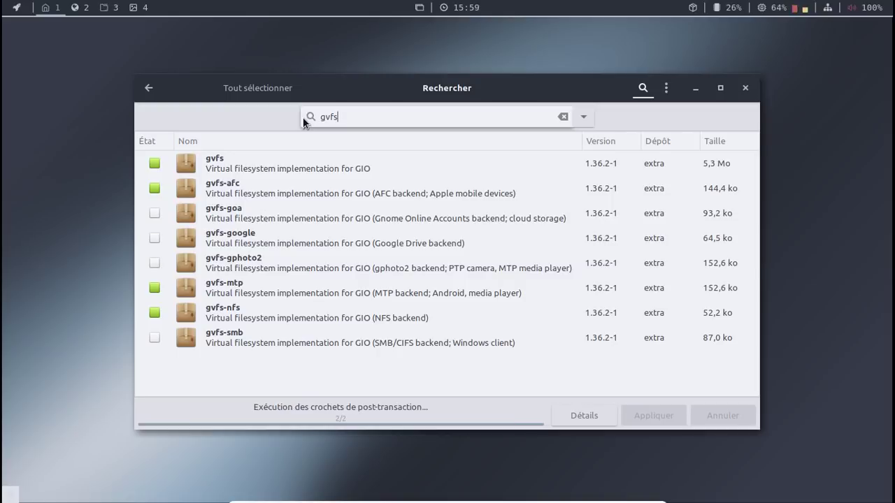
left_click(155, 338)
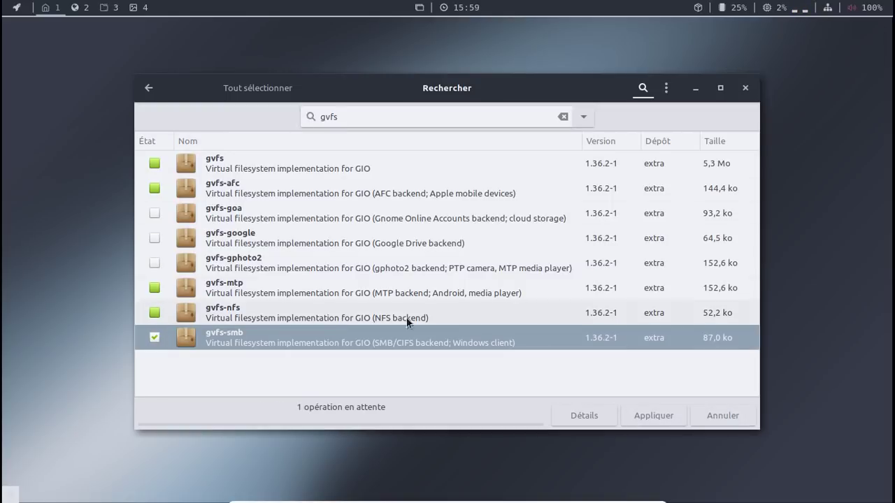
left_click(658, 413)
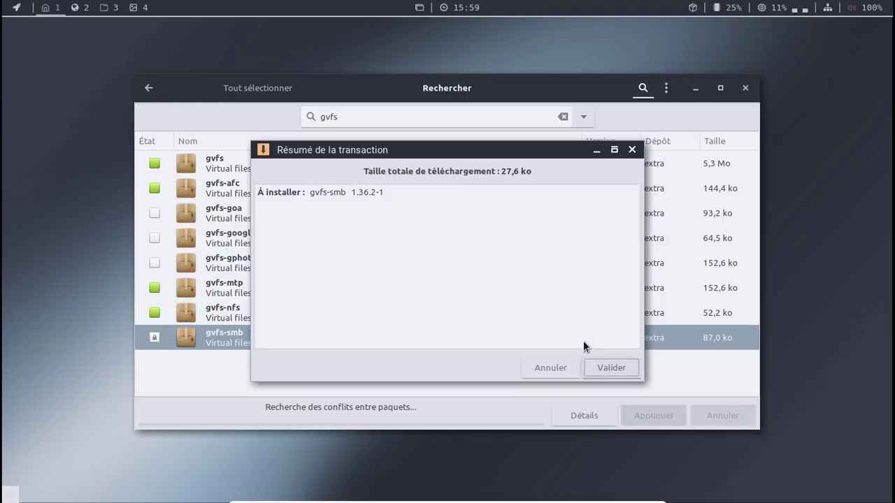
left_click(613, 364)
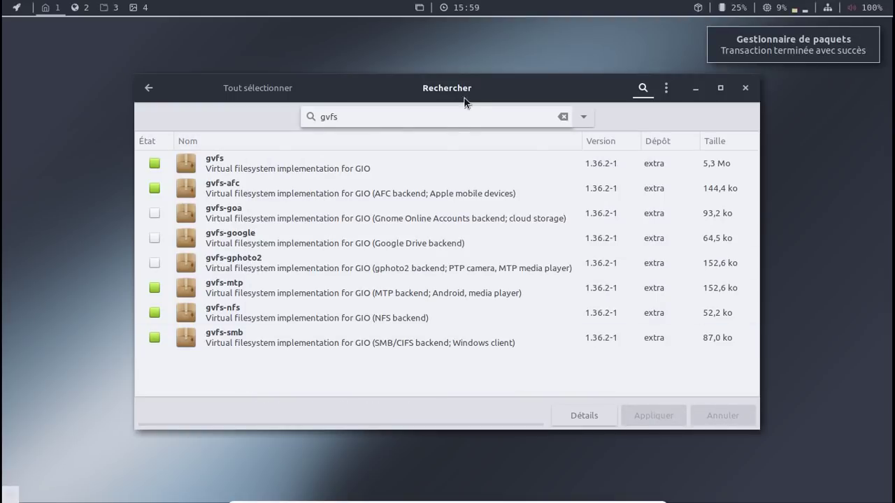
Search for "cups" and mark the Gestionnaire d'impression (cups) package for installation
double_click(443, 118)
type("cups")
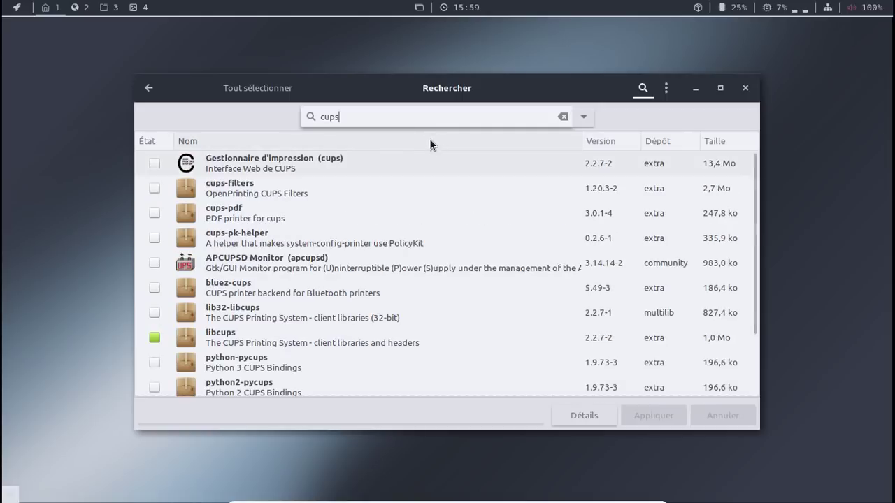
left_click(154, 162)
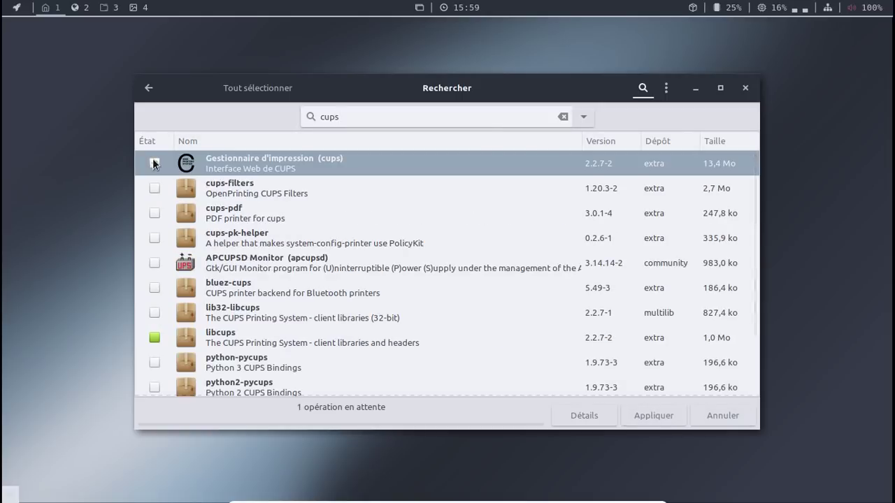
Mark cups, cups-filters and system-config-printer for installation, and apply and validate the transaction
left_click(154, 163)
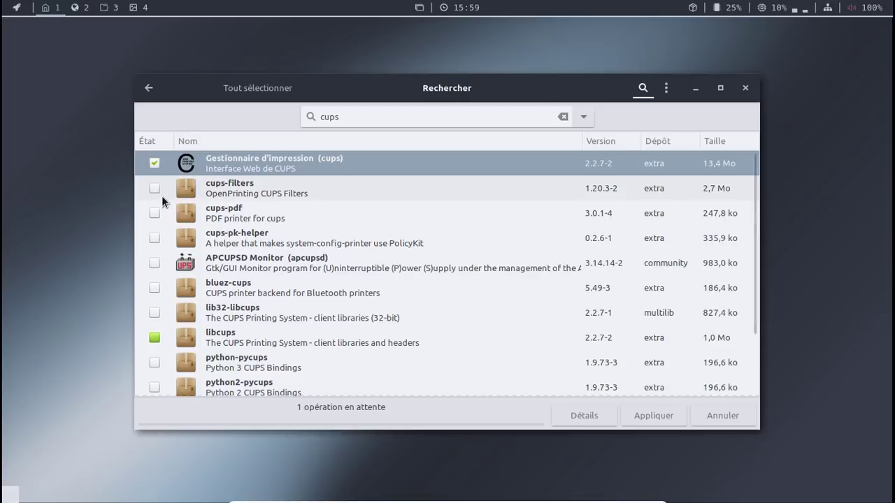
left_click(154, 189)
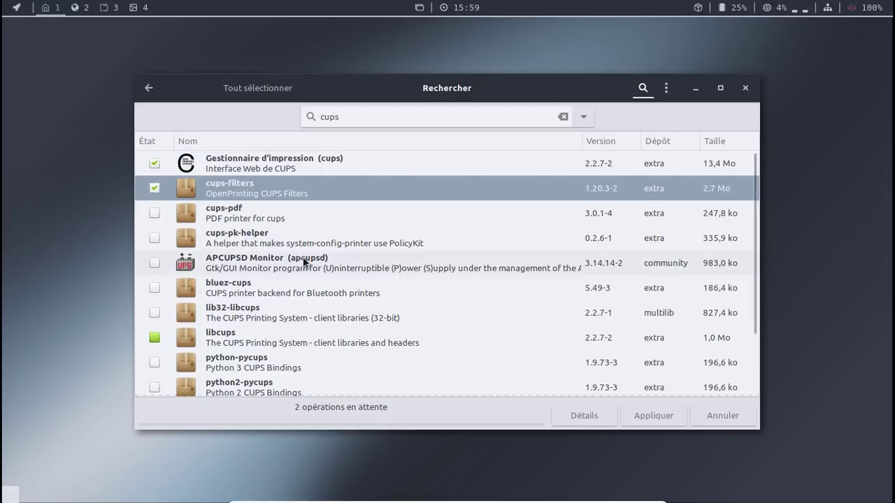
scroll(302, 259, "down", 2)
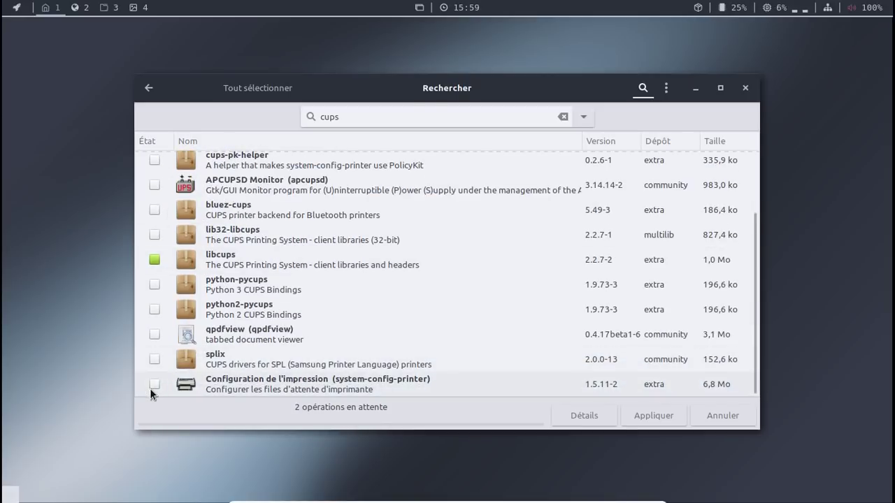
left_click(154, 384)
left_click(672, 415)
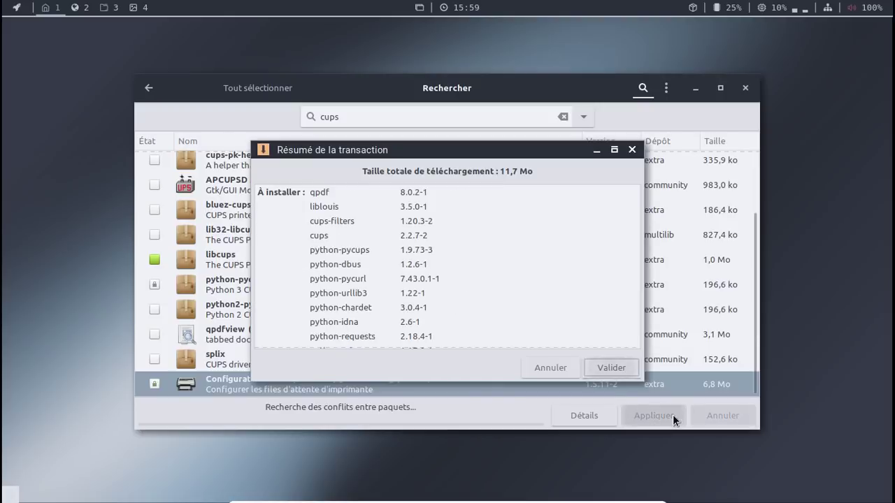
left_click(630, 368)
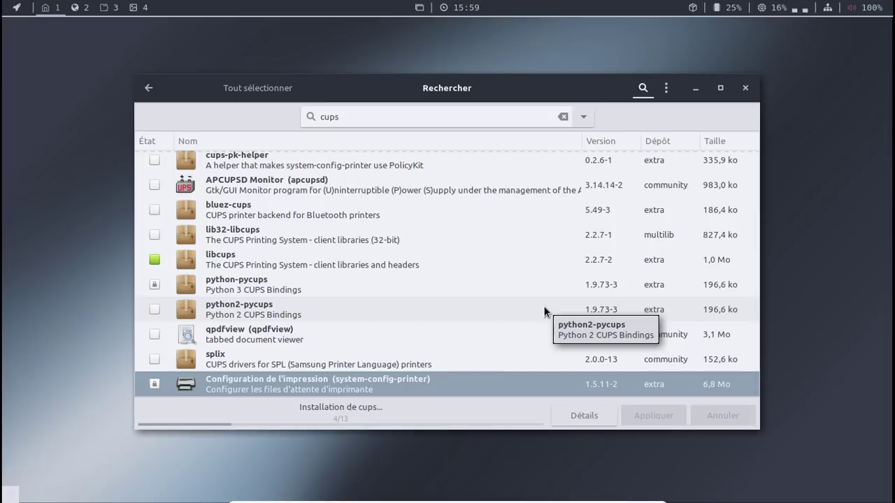
right_click(195, 46)
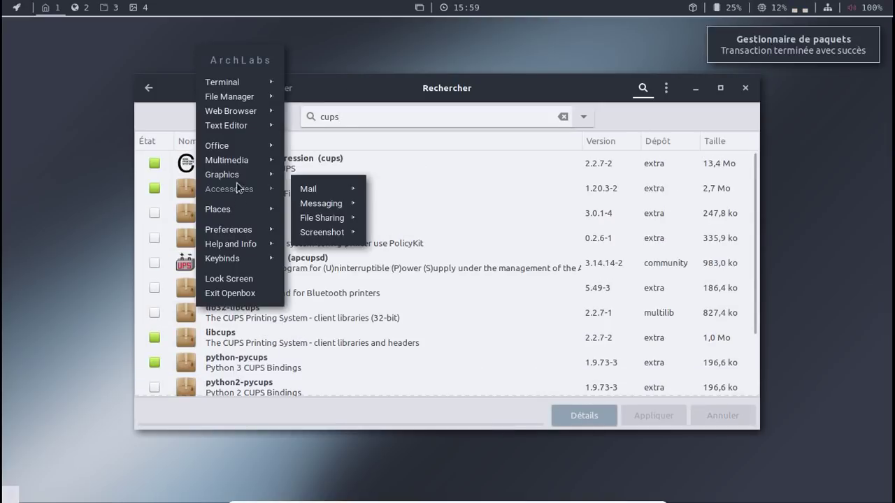
mouse_move(245, 164)
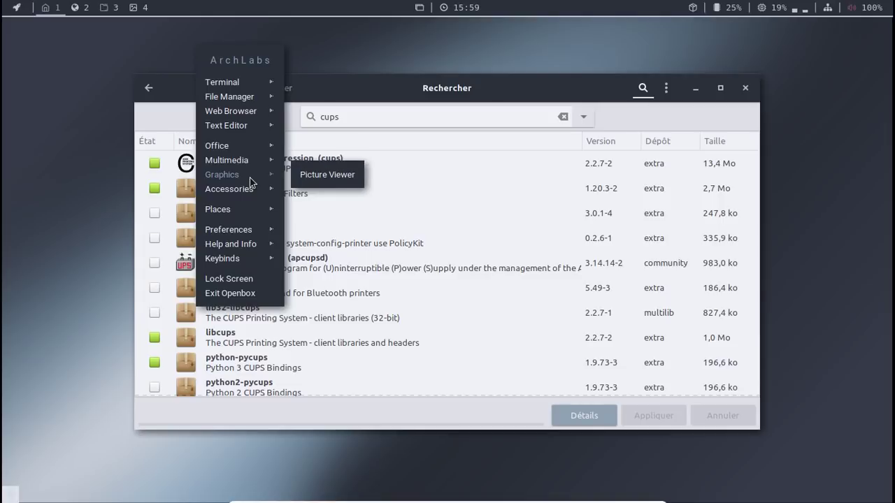
mouse_move(276, 189)
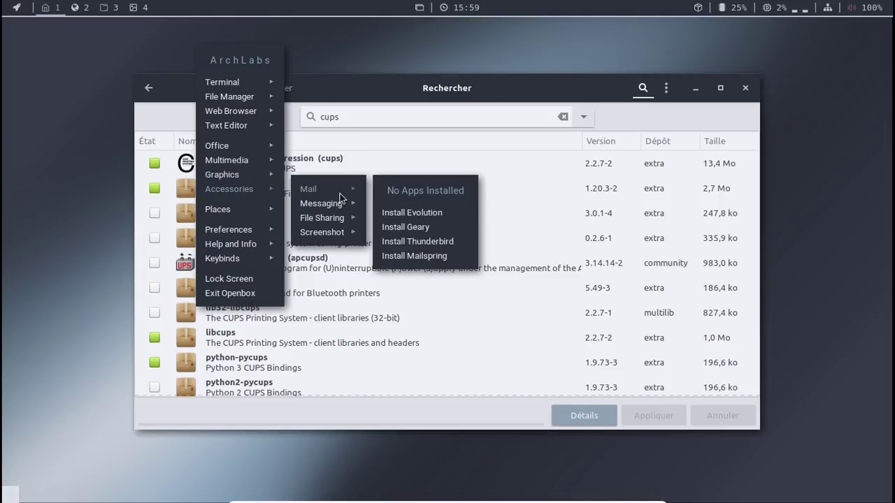
mouse_move(336, 209)
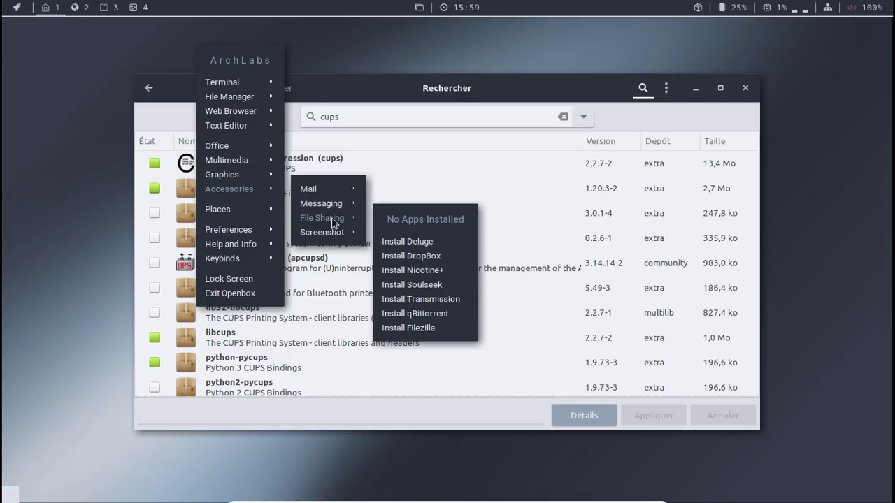
left_click(415, 121)
Search for "transmission" and "filezilla", marking transmission-gtk and FileZilla for installation
double_click(415, 116)
type("transmission")
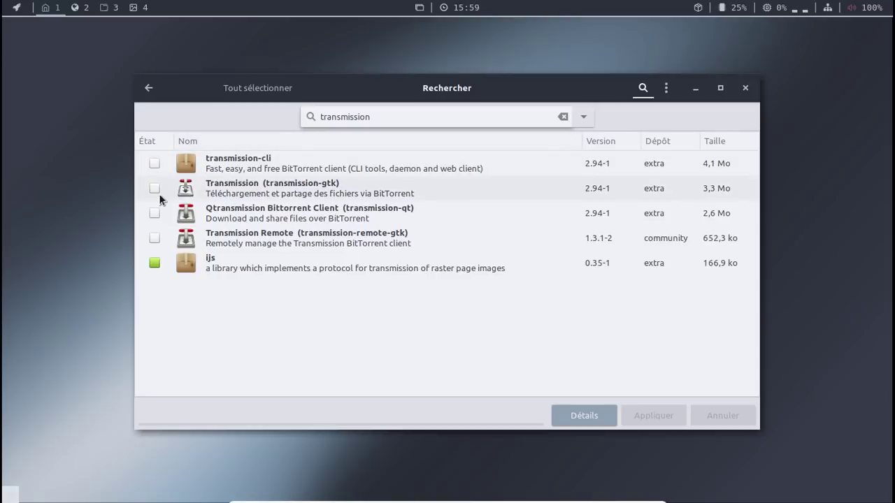
left_click(157, 189)
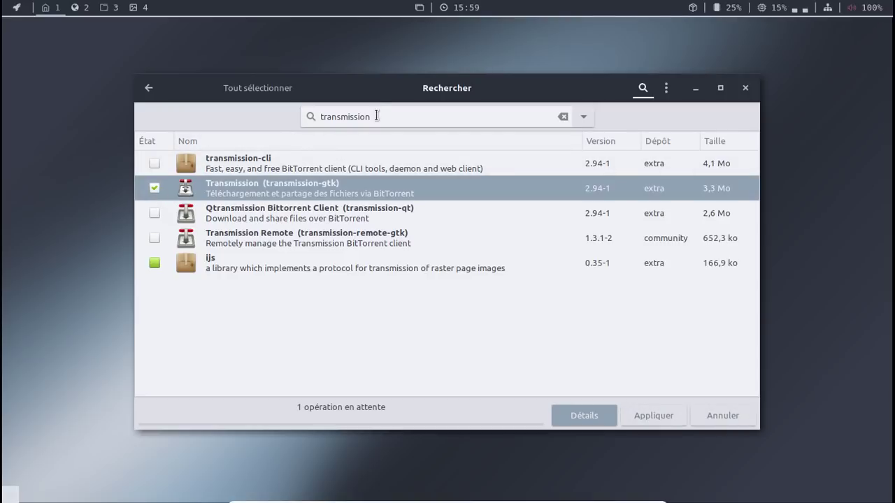
left_click_drag(376, 115, 293, 116)
type("fil")
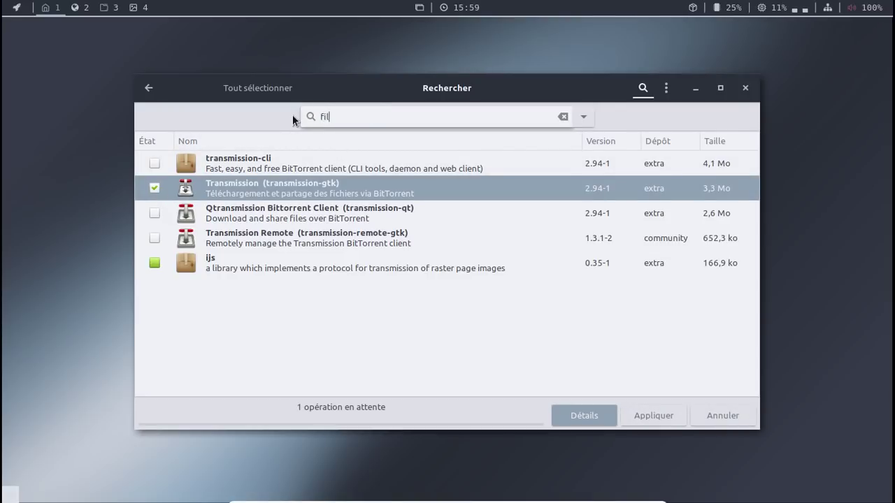
type("ezilla")
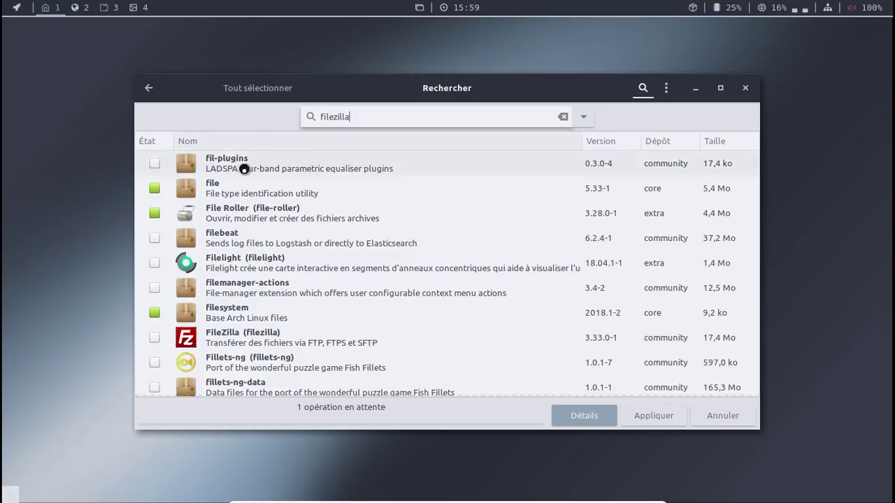
left_click(154, 163)
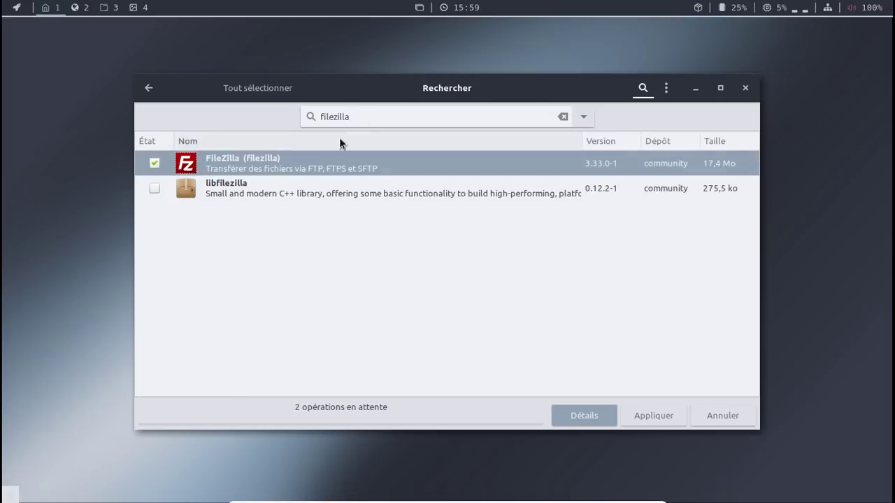
Search for "thunderbird", mark Thunderbird and thunderbird-i18n-fr, and apply all pending package operations
triple_click(374, 119)
type("thunderbird")
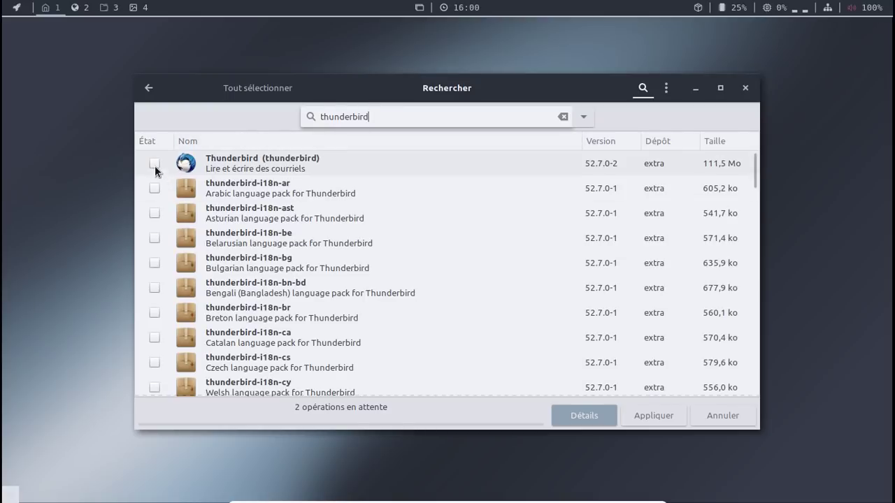
left_click(154, 163)
scroll(223, 290, "down", 3)
scroll(222, 291, "down", 10)
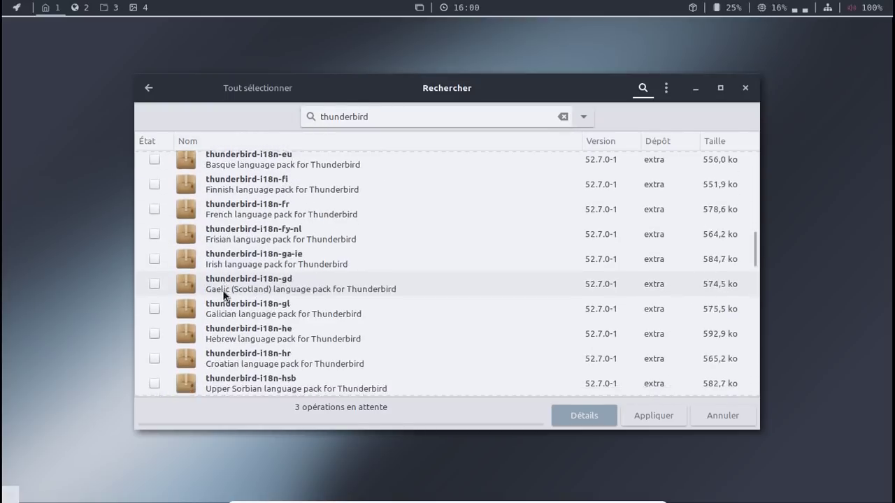
scroll(210, 290, "up", 1)
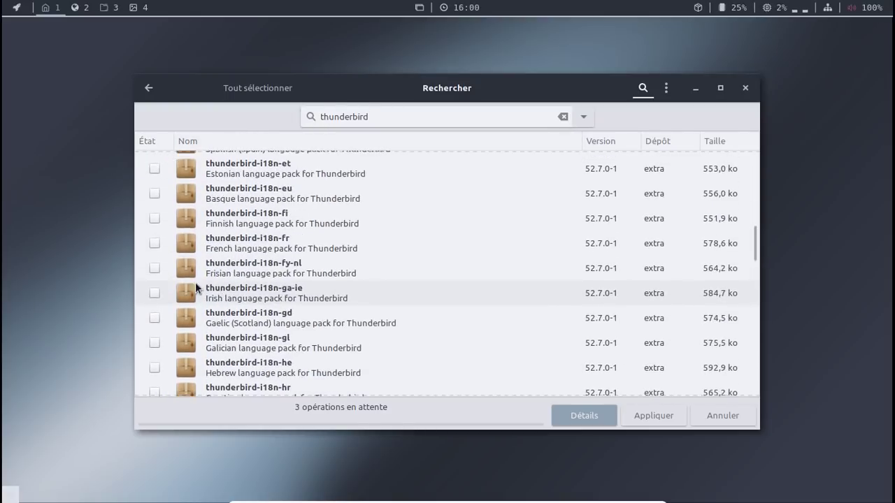
left_click(154, 244)
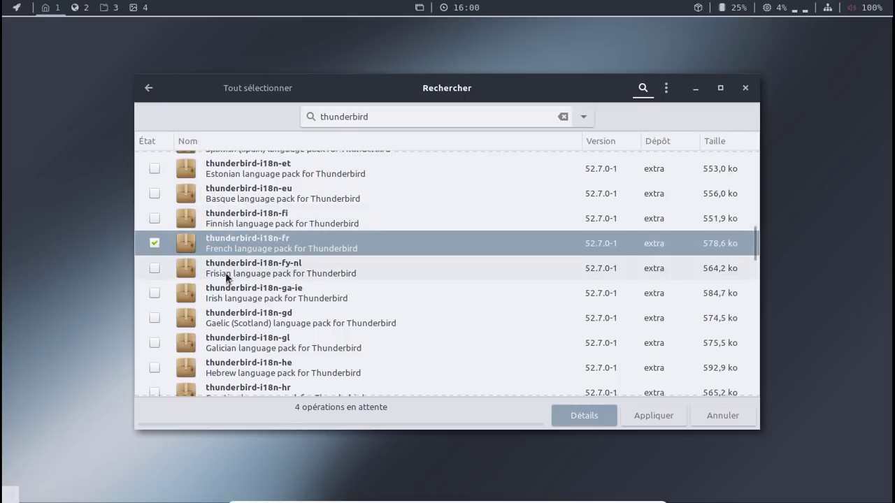
left_click(652, 417)
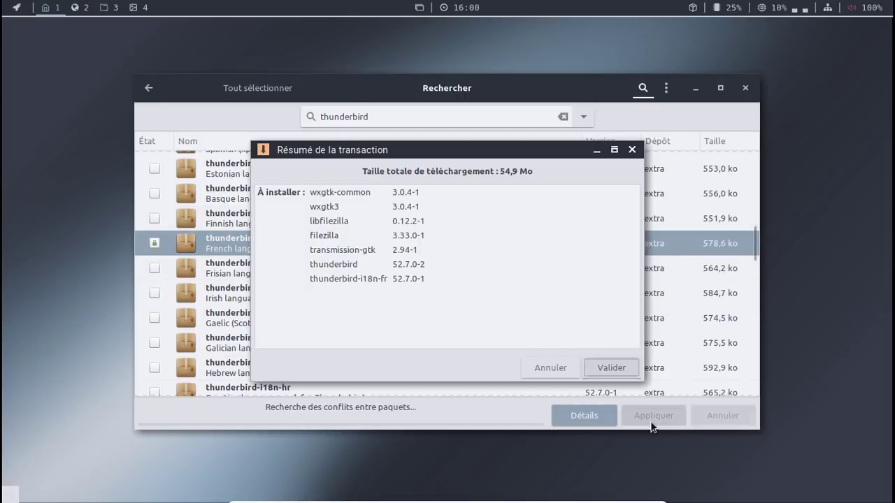
Open a Termite terminal and move its window over the package manager
right_click(189, 46)
mouse_move(218, 82)
left_click(325, 90)
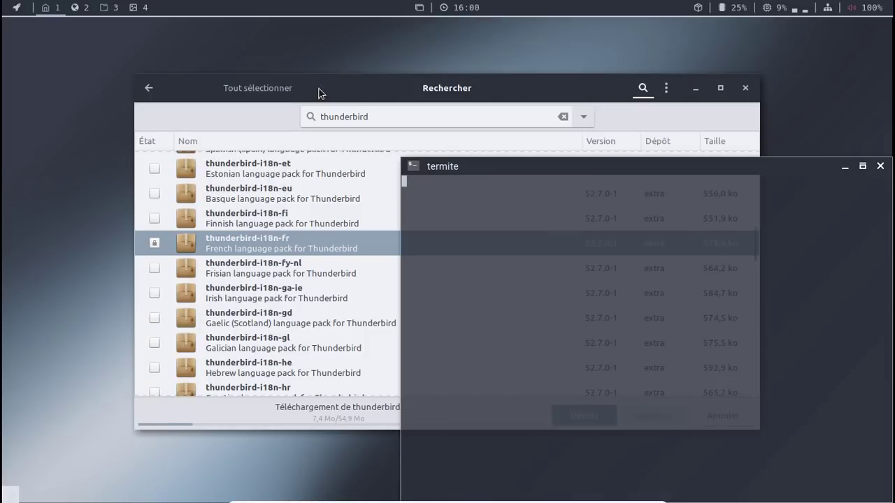
left_click_drag(591, 175, 251, 107)
Enable the org.cups.cupsd service with sudo systemctl, authenticating with the account password
type("s")
type("u")
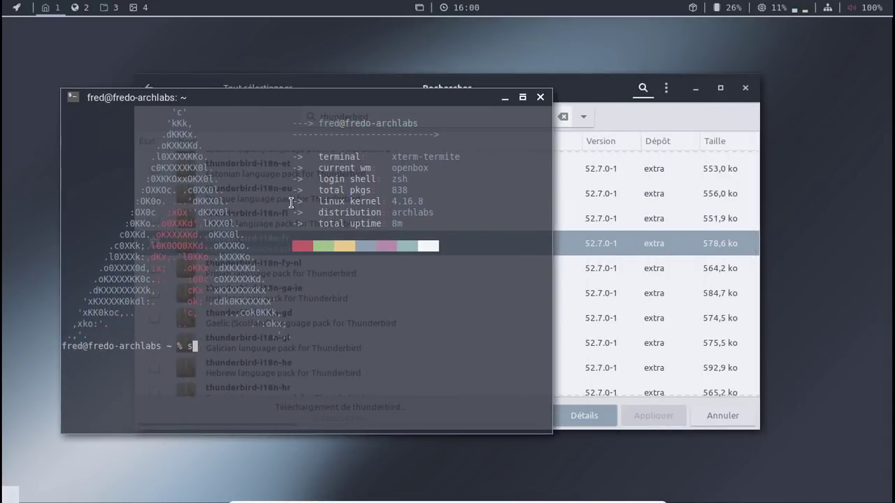
type("d")
key("BackSpace")
key("BackSpace")
type("uo")
left_click(696, 91)
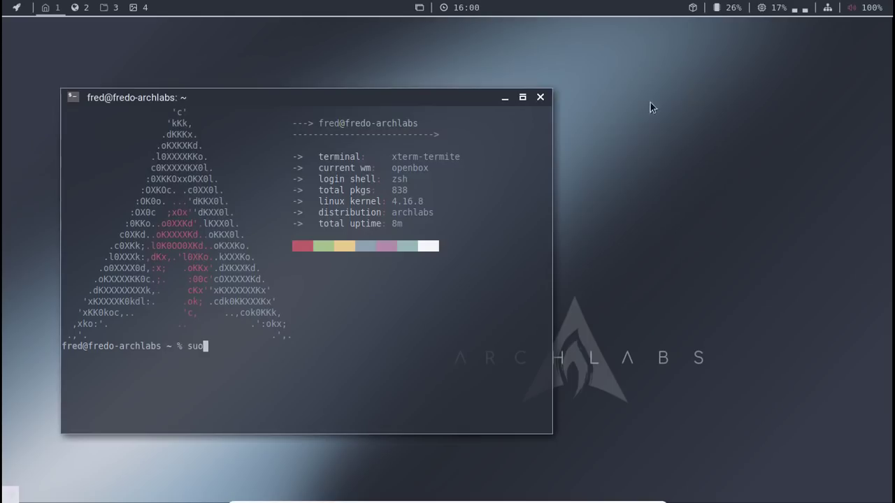
left_click_drag(411, 99, 492, 86)
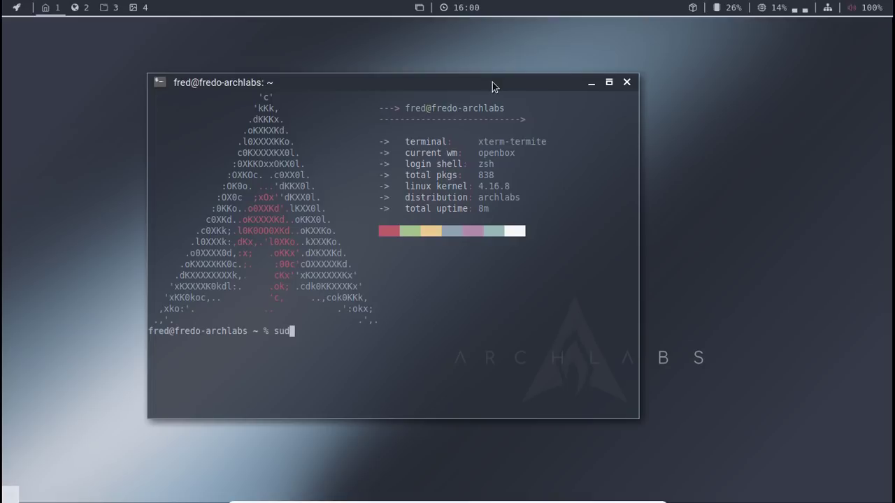
type("o systemctl enable org")
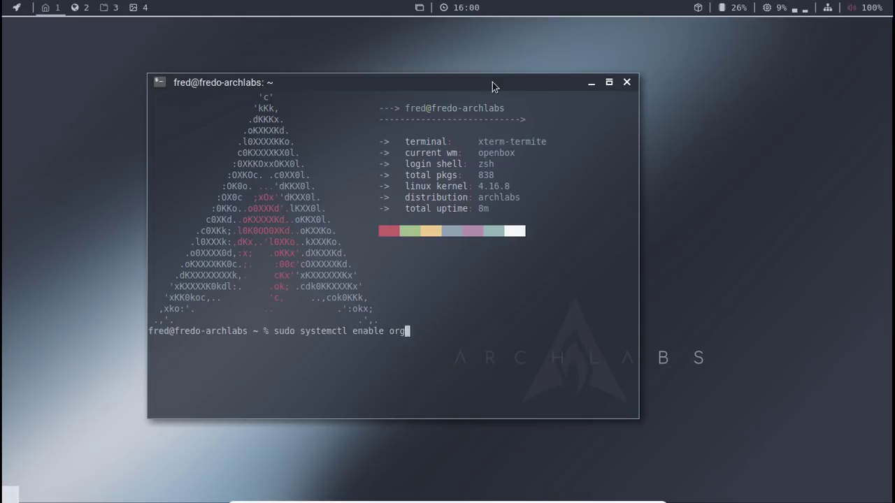
type(".cups.cupsd")
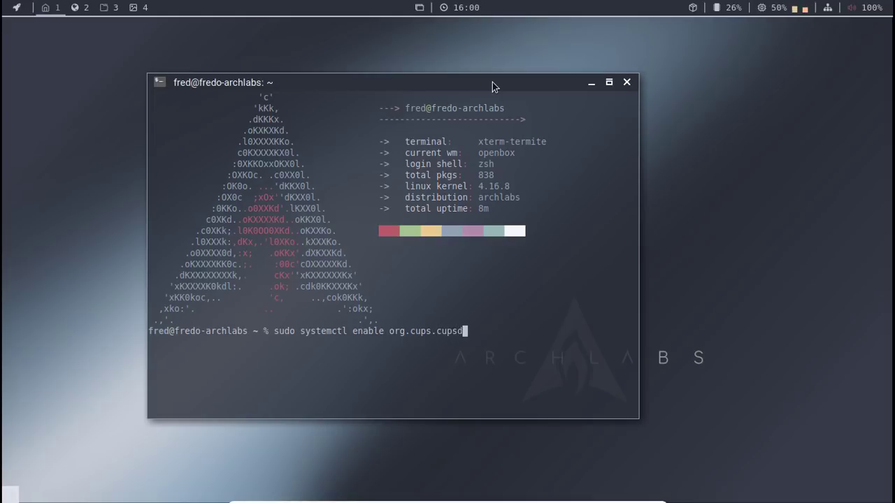
key("Return")
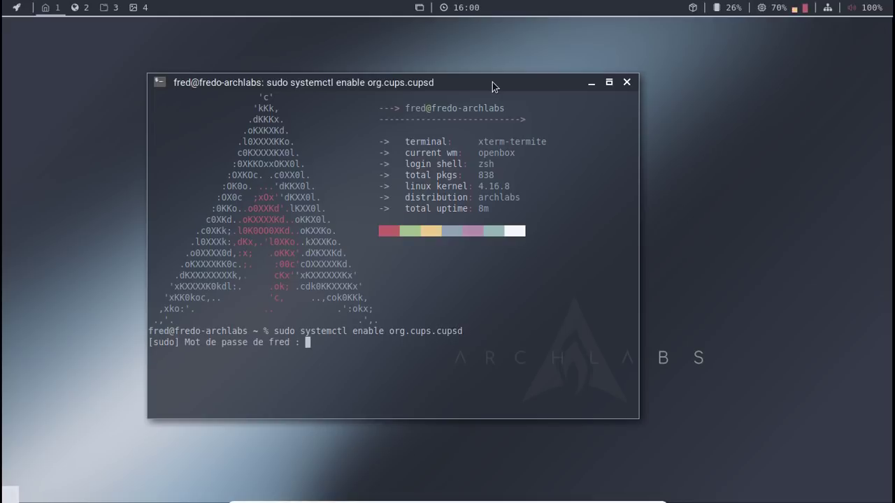
key("Return")
Reuse the previous systemctl command to enable the avahi-daemon service
key("Up")
key("BackSpace")
key("BackSpace")
key("BackSpace")
key("BackSpace")
key("BackSpace")
key("BackSpace")
key("BackSpace")
key("BackSpace")
key("BackSpace")
key("BackSpace")
key("BackSpace")
key("BackSpace")
key("BackSpace")
key("BackSpace")
type("avahi-daemon")
key("Return")
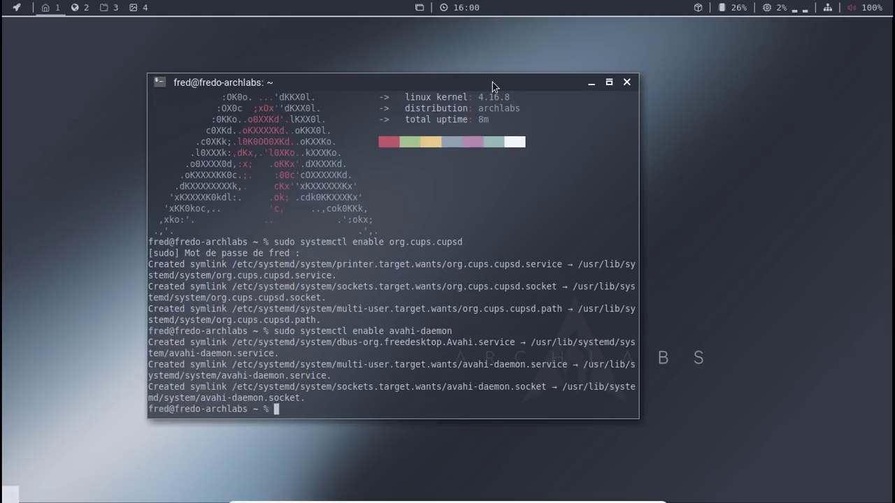
Enable the avahi-dnsconfd service with sudo systemctl and close the package manager window
key("Up")
key("BackSpace")
key("BackSpace")
key("BackSpace")
key("BackSpace")
key("BackSpace")
type("nsdconf")
key("BackSpace")
key("BackSpace")
key("BackSpace")
key("BackSpace")
key("BackSpace")
type("confd")
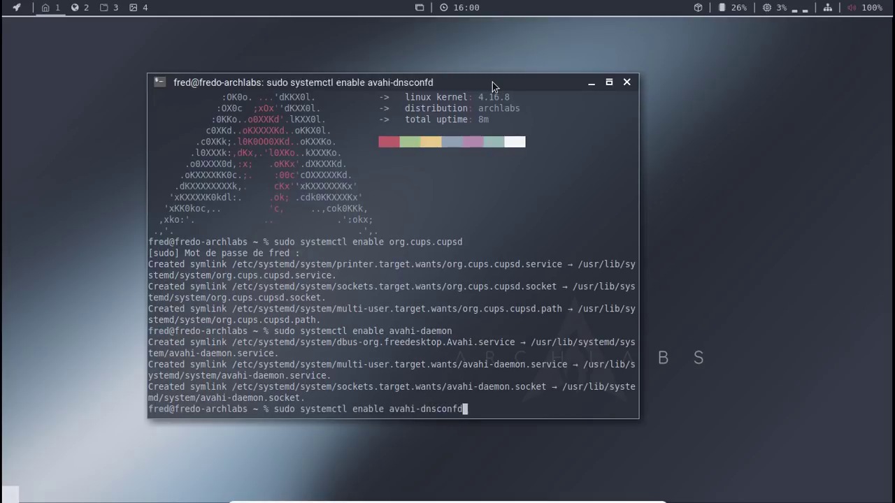
key("Return")
key("alt+Tab")
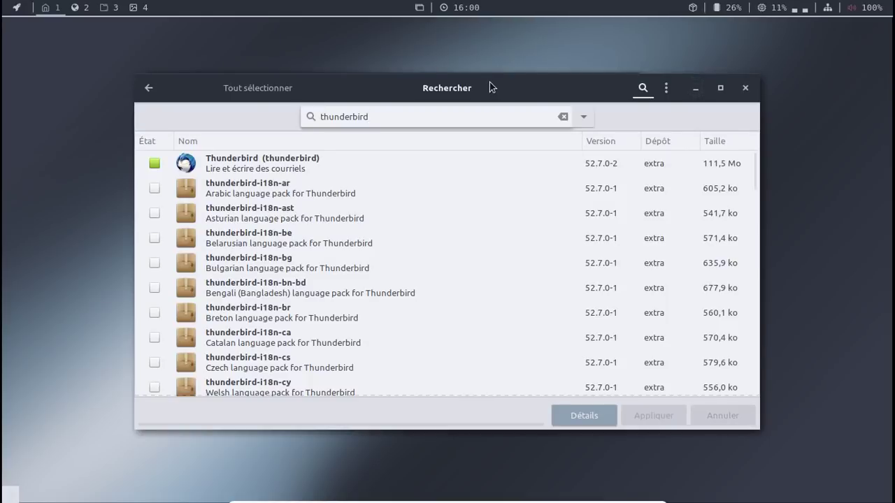
left_click(746, 88)
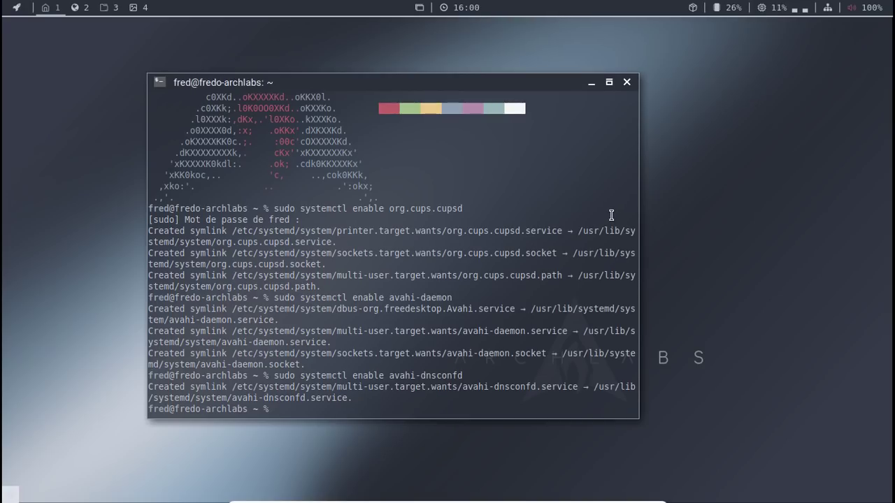
key("Up")
key("Up")
key("Up")
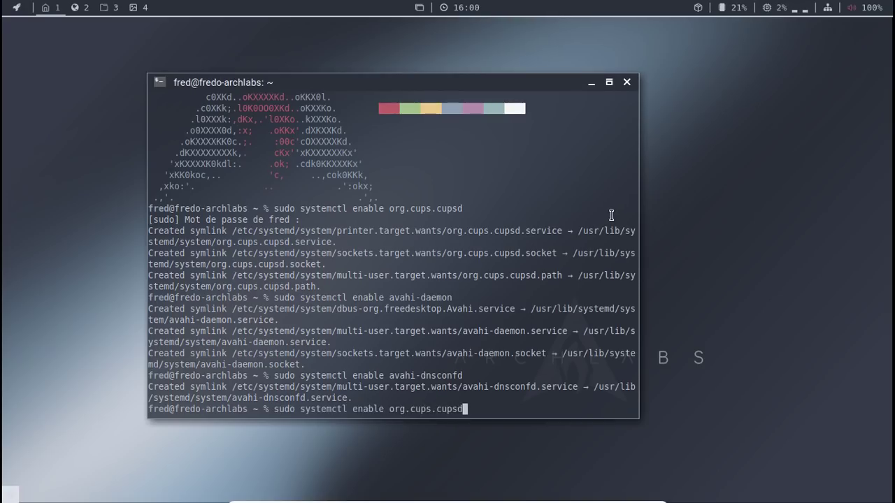
key("Left")
key("Left")
key("Left")
key("Left")
key("Left")
key("Left")
key("Left")
key("Left")
key("Left")
key("Left")
key("Left")
key("Left")
key("Left")
key("Left")
key("BackSpace")
key("BackSpace")
key("BackSpace")
key("BackSpace")
key("BackSpace")
key("BackSpace")
key("BackSpace")
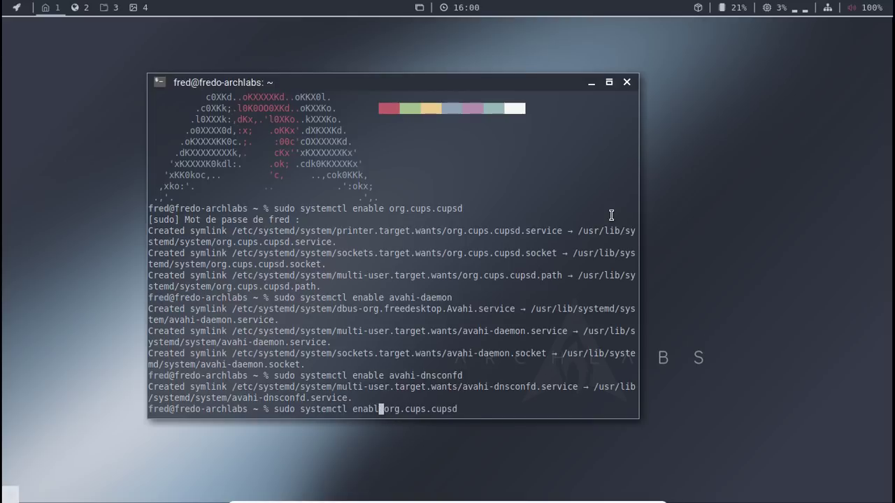
key("Delete")
key("Delete")
key("Delete")
key("Delete")
key("BackSpace")
key("BackSpace")
key("BackSpace")
key("BackSpace")
key("BackSpace")
key("BackSpace")
key("BackSpace")
key("BackSpace")
key("BackSpace")
key("BackSpace")
key("BackSpace")
key("BackSpace")
key("BackSpace")
key("BackSpace")
key("BackSpace")
key("BackSpace")
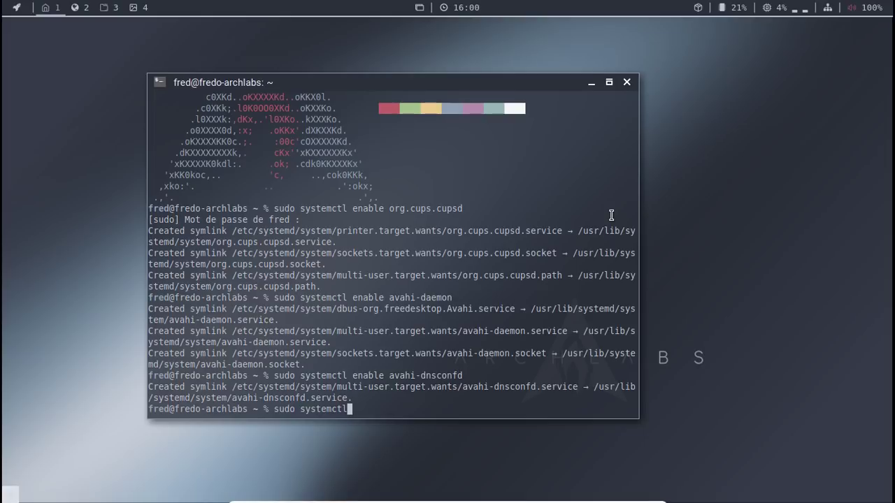
Run htop to examine memory use and running processes, and quit it
type("htop")
key("Return")
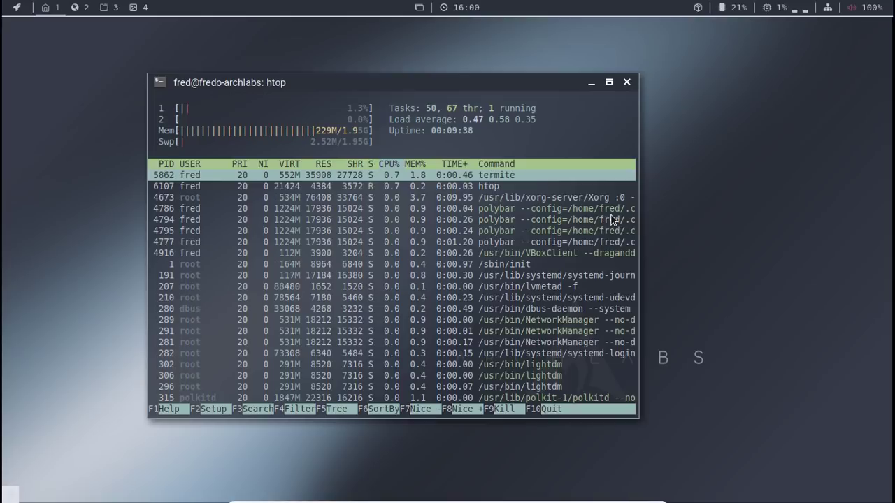
key("q")
key("Up")
key("Up")
key("BackSpace")
key("BackSpace")
key("BackSpace")
key("BackSpace")
key("BackSpace")
key("BackSpace")
key("BackSpace")
key("BackSpace")
key("BackSpace")
key("BackSpace")
key("BackSpace")
key("BackSpace")
key("BackSpace")
key("BackSpace")
key("BackSpace")
key("BackSpace")
key("BackSpace")
key("BackSpace")
key("BackSpace")
key("BackSpace")
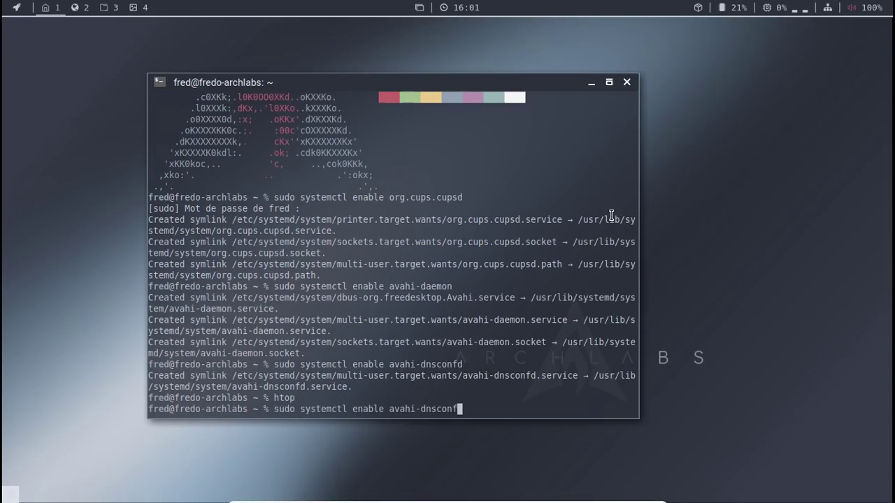
type("enabl")
Start the org.cups.cupsd service with sudo systemctl by adapting the earlier enable command
key("Up")
key("Up")
key("Up")
key("Left")
key("Left")
key("Left")
key("Left")
key("Left")
key("Left")
key("Left")
key("Left")
key("Left")
key("Left")
key("Left")
key("Left")
key("Left")
key("Left")
key("BackSpace")
key("BackSpace")
key("BackSpace")
key("BackSpace")
key("BackSpace")
key("BackSpace")
type("start")
key("Return")
Start the avahi-dnsconfd service with sudo systemctl by adapting its earlier enable command
key("Up")
key("BackSpace")
key("Up")
key("Up")
key("Left")
key("Left")
key("Left")
key("Left")
key("Left")
key("Left")
key("Left")
key("Left")
key("Left")
key("Left")
key("Left")
key("Left")
key("Left")
key("Left")
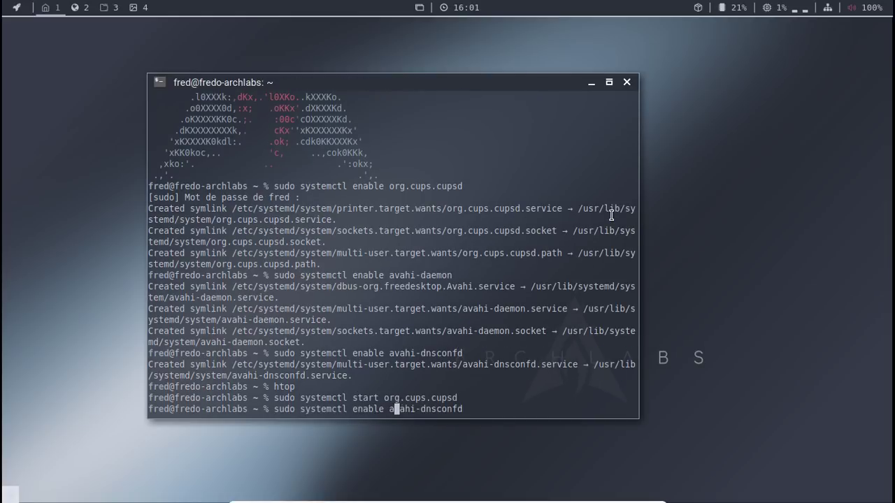
key("BackSpace")
key("BackSpace")
key("BackSpace")
key("BackSpace")
key("BackSpace")
type("start")
key("Return")
Start the avahi-daemon service with sudo systemctl and exit the terminal
key("Up")
key("BackSpace")
type("d")
key("BackSpace")
key("BackSpace")
key("BackSpace")
key("BackSpace")
key("BackSpace")
key("BackSpace")
key("BackSpace")
key("BackSpace")
key("BackSpace")
key("BackSpace")
key("BackSpace")
key("BackSpace")
key("BackSpace")
key("BackSpace")
key("BackSpace")
key("BackSpace")
key("BackSpace")
key("BackSpace")
key("BackSpace")
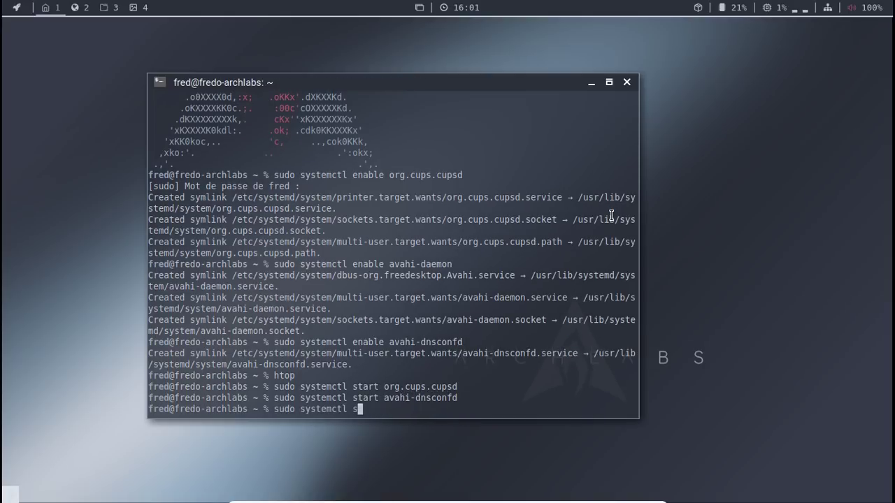
type("str")
type("rt avahi-dn")
type("daemon")
key("Return")
type("exit")
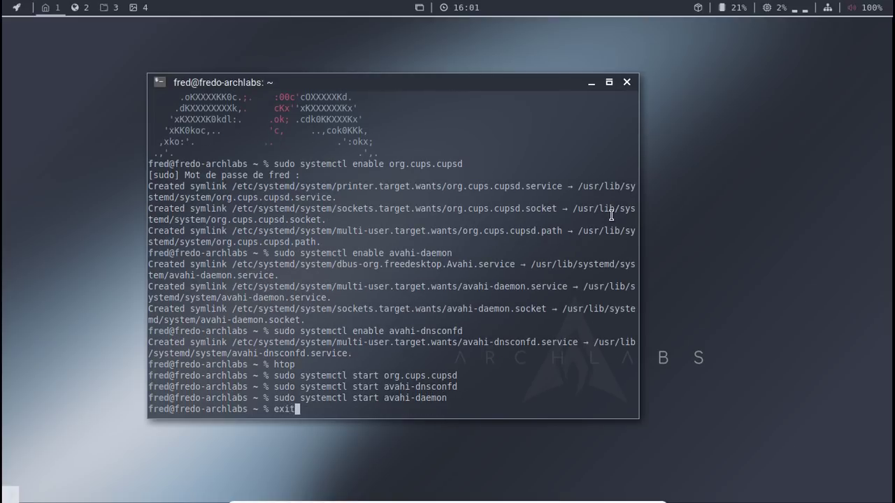
key("Return")
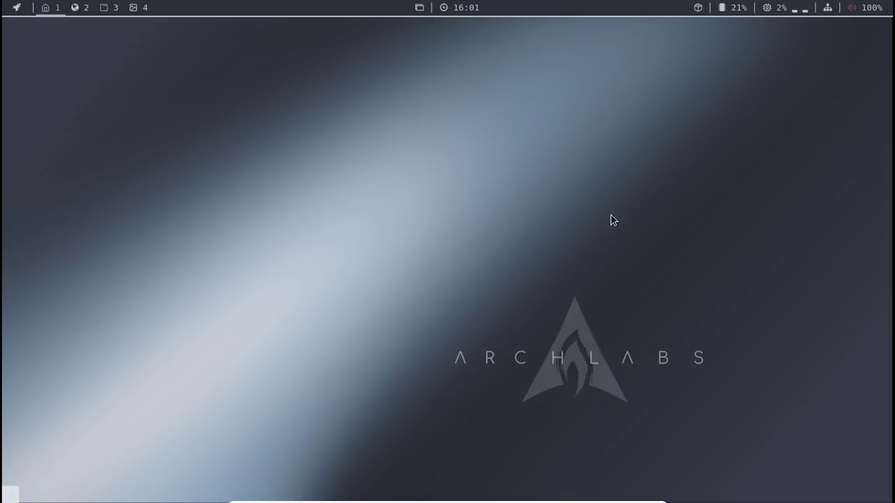
Look through the application menu's categories, and open LibreOffice Writer to view its interface before closing it
left_click(12, 11)
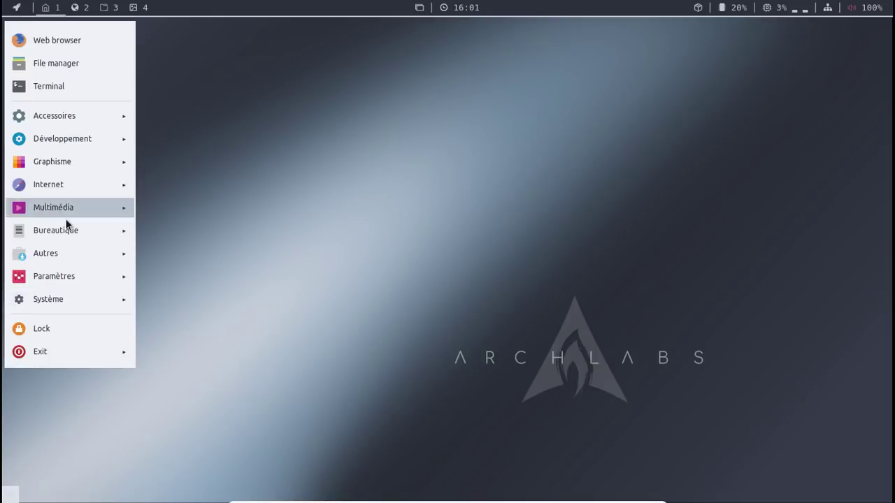
mouse_move(71, 258)
mouse_move(63, 277)
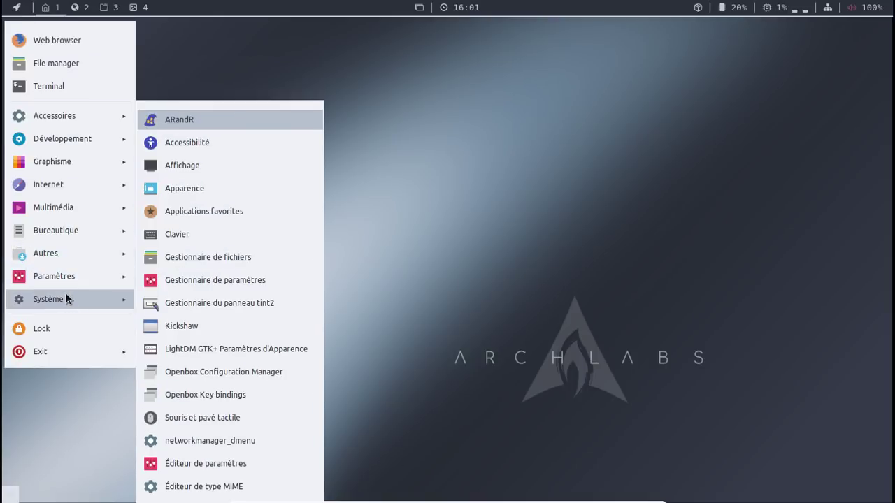
mouse_move(65, 295)
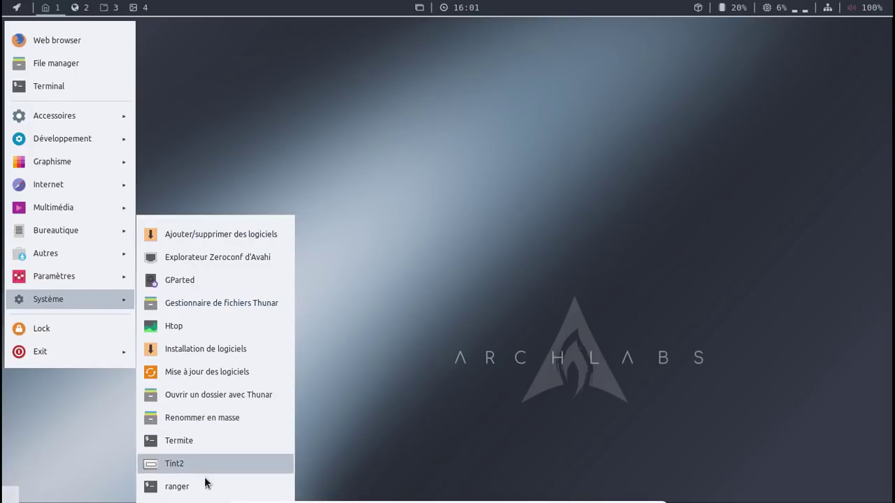
mouse_move(71, 119)
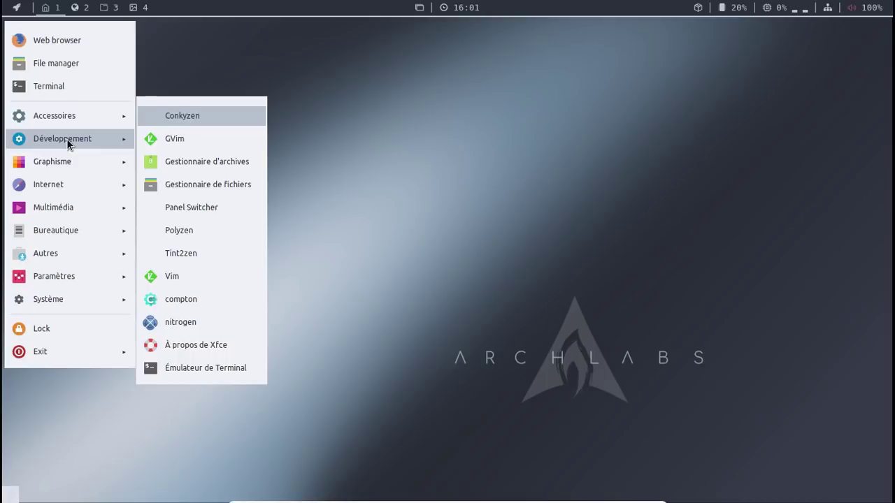
mouse_move(68, 162)
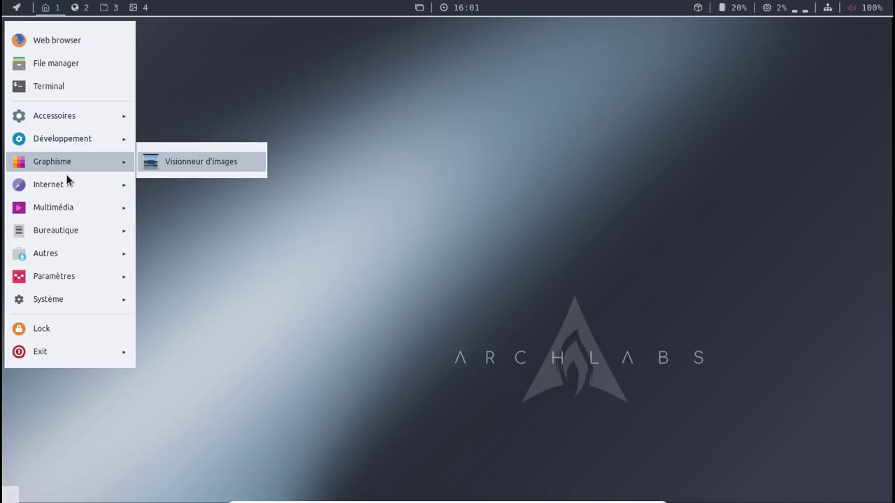
mouse_move(65, 186)
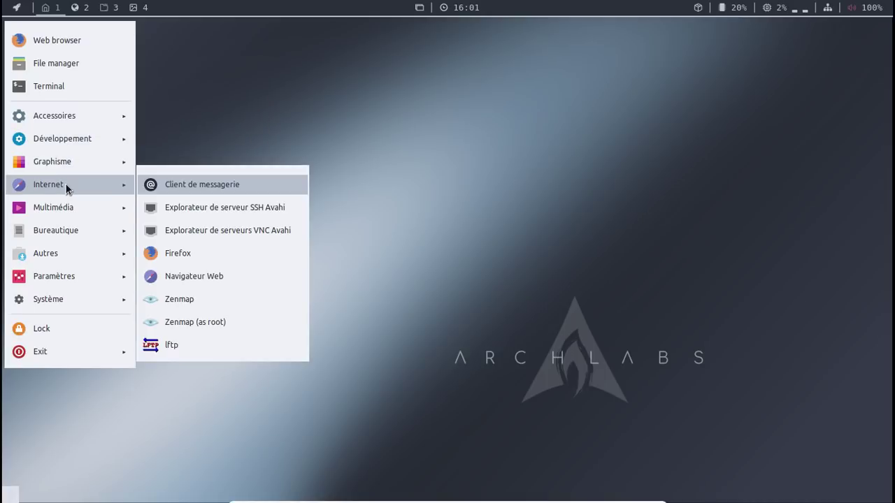
mouse_move(63, 230)
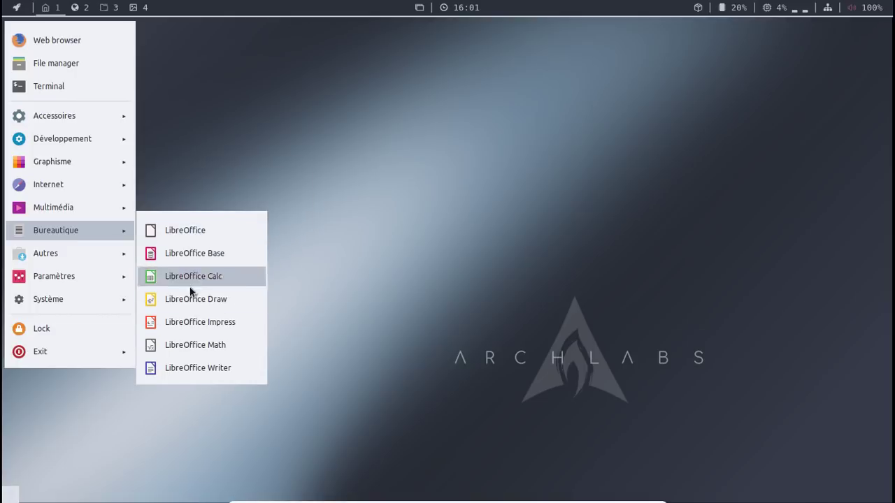
left_click(195, 373)
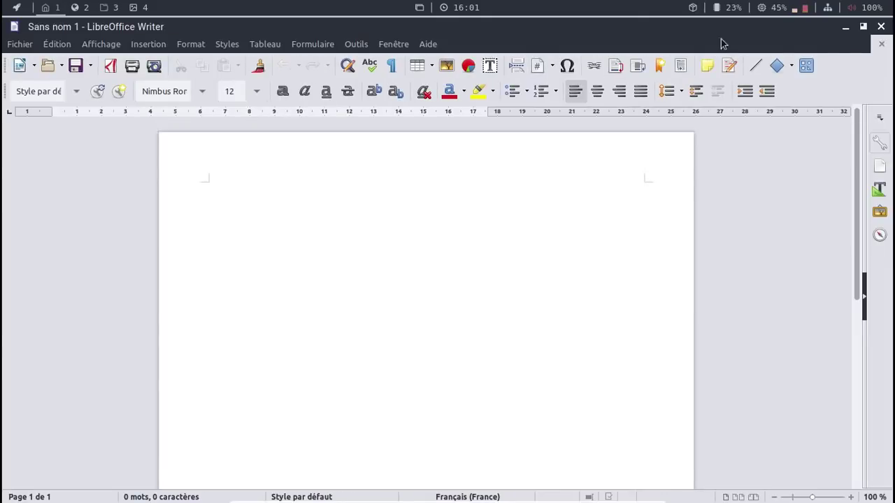
left_click(882, 28)
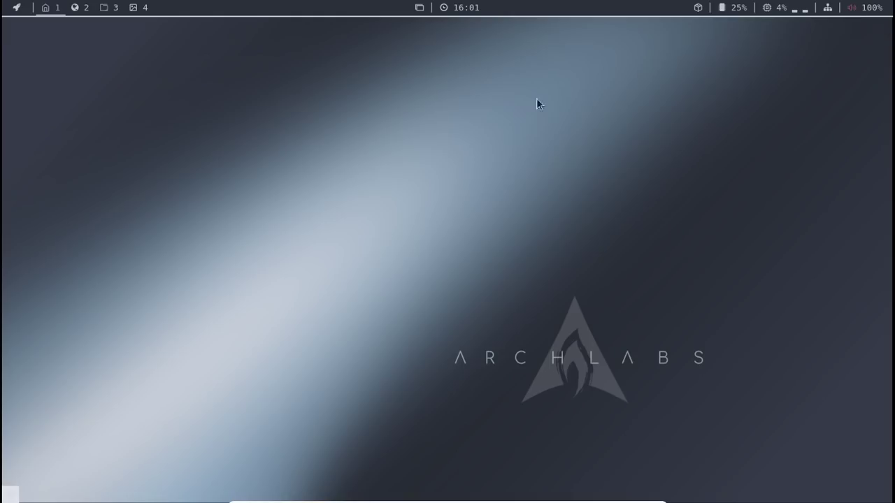
Exit Openbox by logging out of the session, and log back in with the account password
right_click(288, 55)
mouse_move(338, 195)
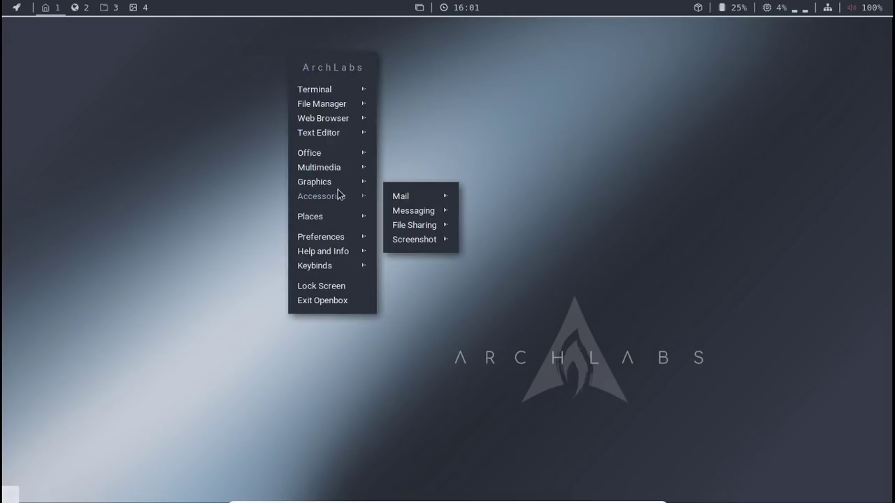
mouse_move(404, 216)
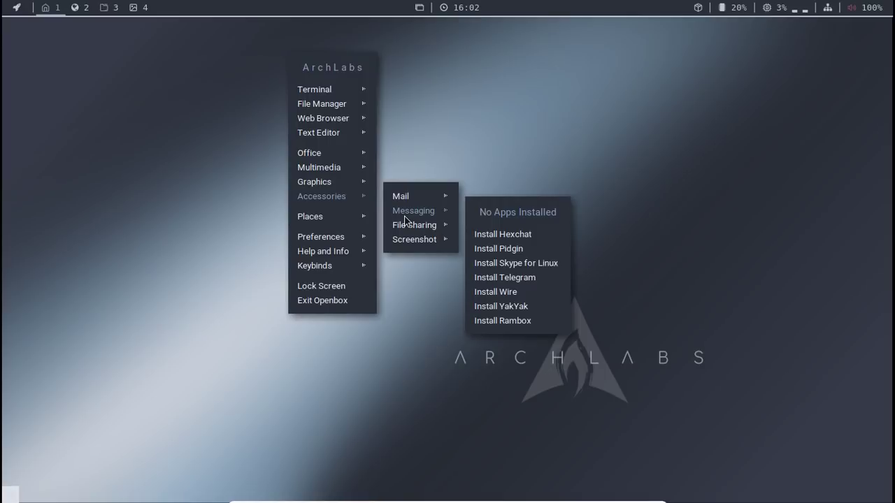
left_click(341, 302)
left_click(414, 260)
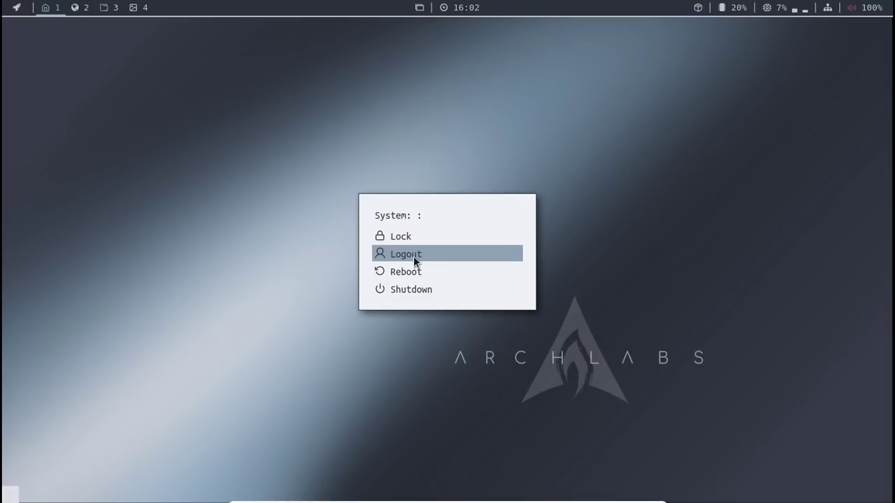
left_click(415, 260)
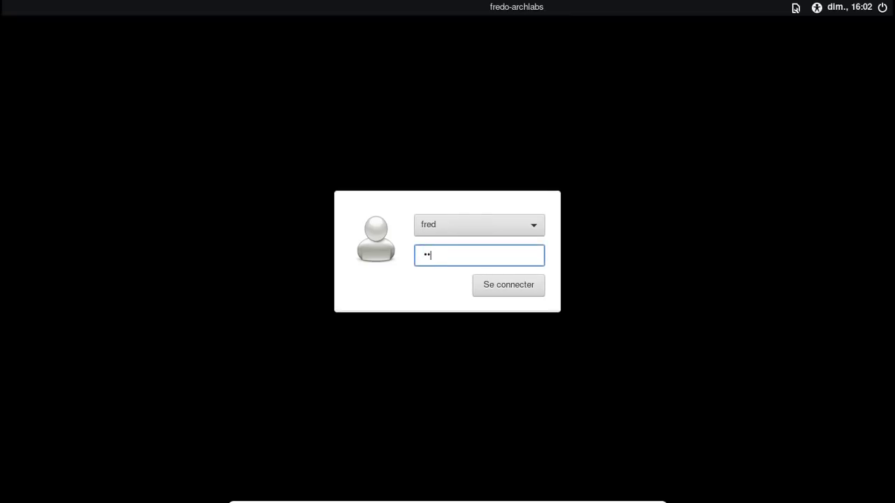
key("Return")
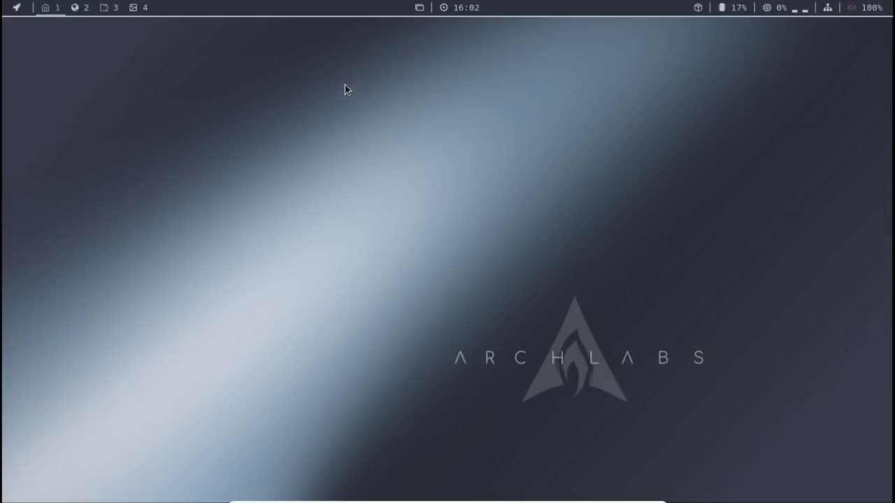
Apply forest-outline.png as the scaled full-screen wallpaper in Nitrogen, view it on the desktop, and close Nitrogen
right_click(342, 78)
mouse_move(364, 262)
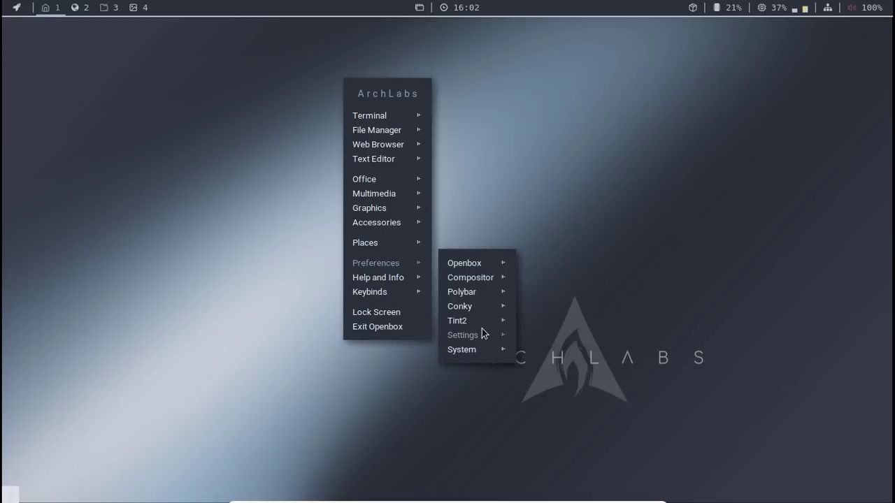
mouse_move(482, 333)
left_click(553, 363)
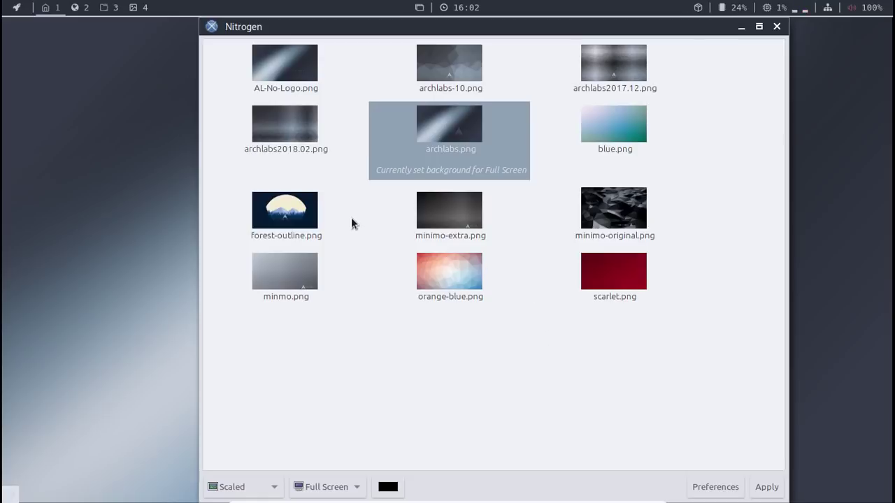
left_click(317, 215)
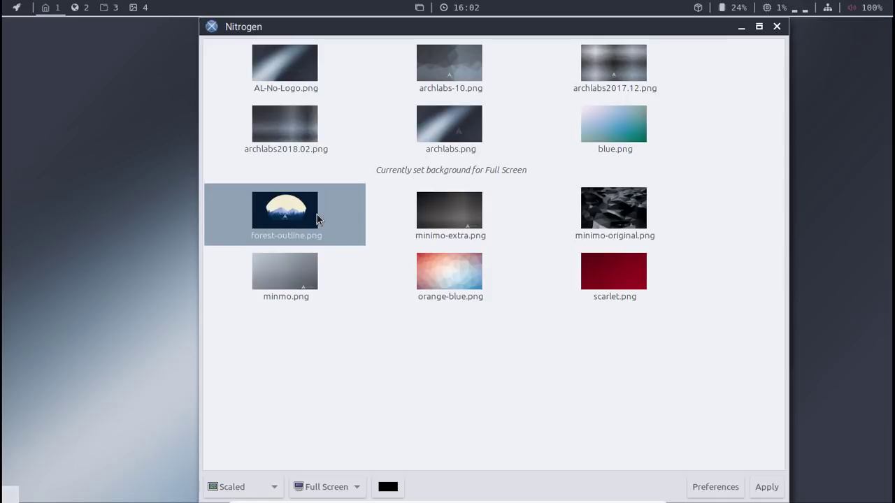
left_click(755, 487)
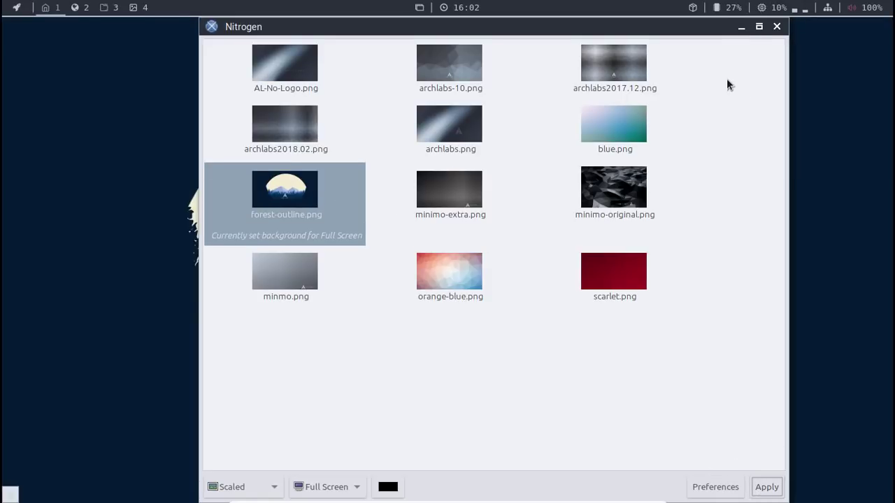
left_click(740, 26)
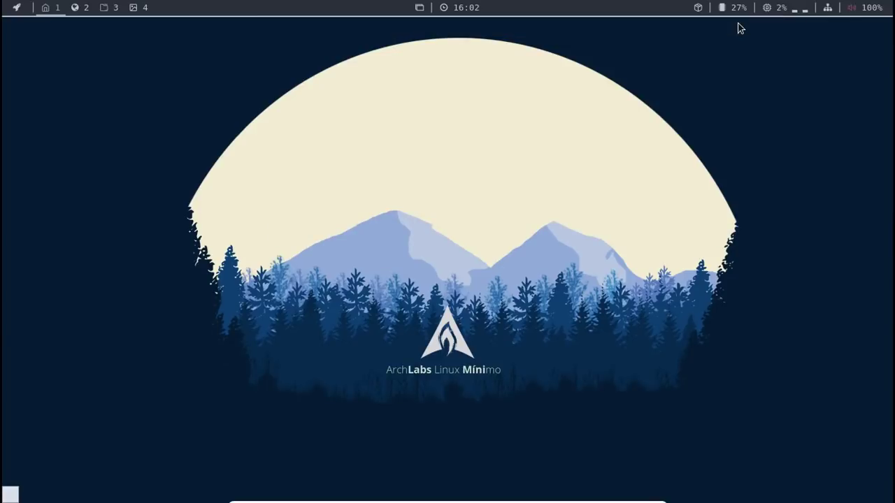
key("alt+Tab")
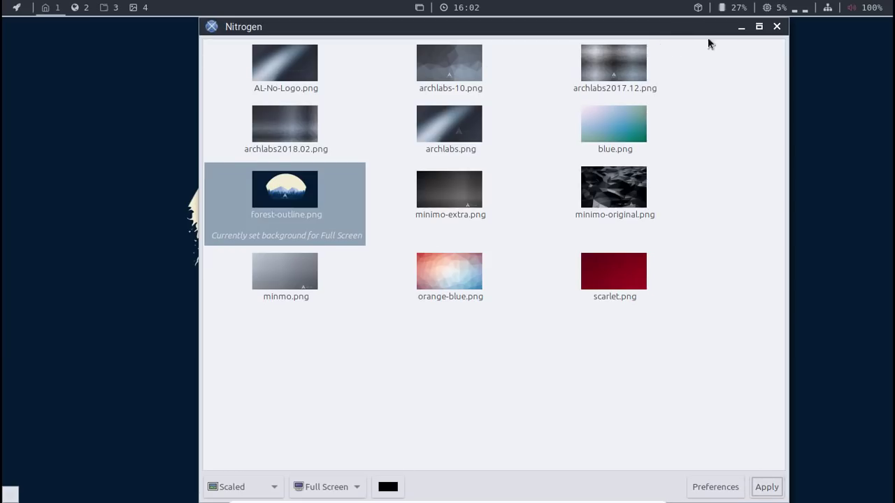
left_click(776, 27)
Look through the applications in the desktop menu and the application menu, and open the file manager from the Accessoires category
right_click(206, 51)
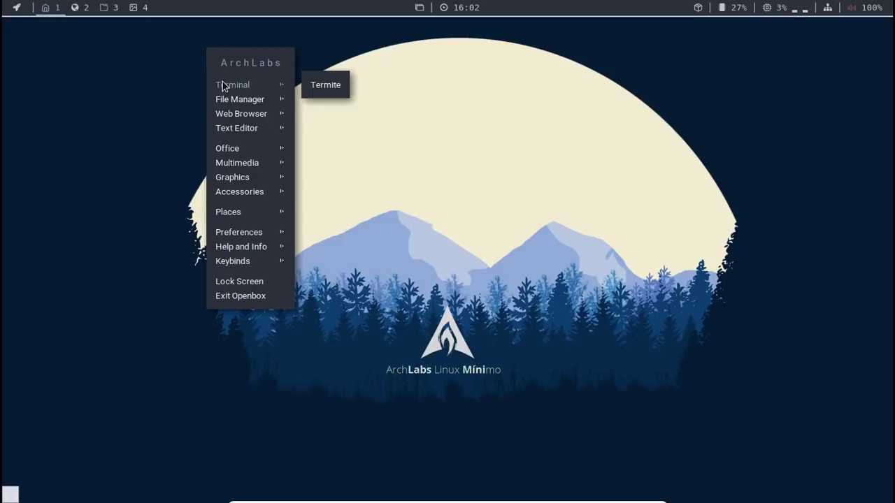
mouse_move(233, 105)
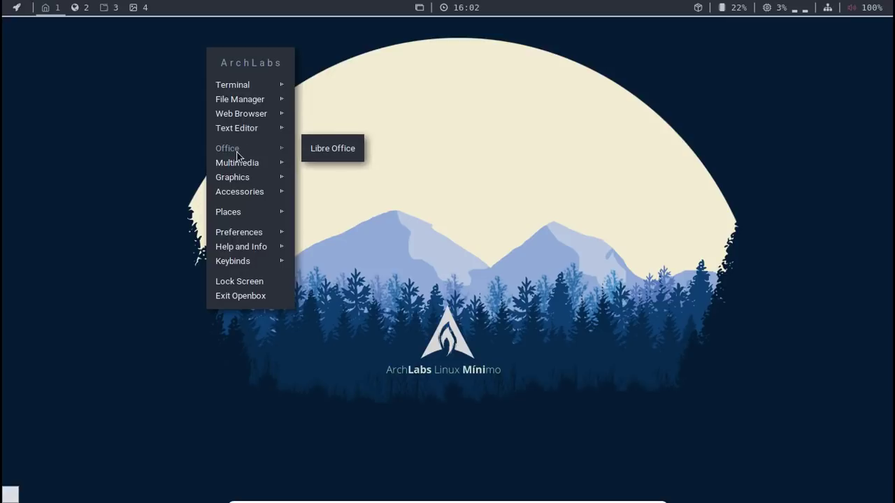
mouse_move(239, 168)
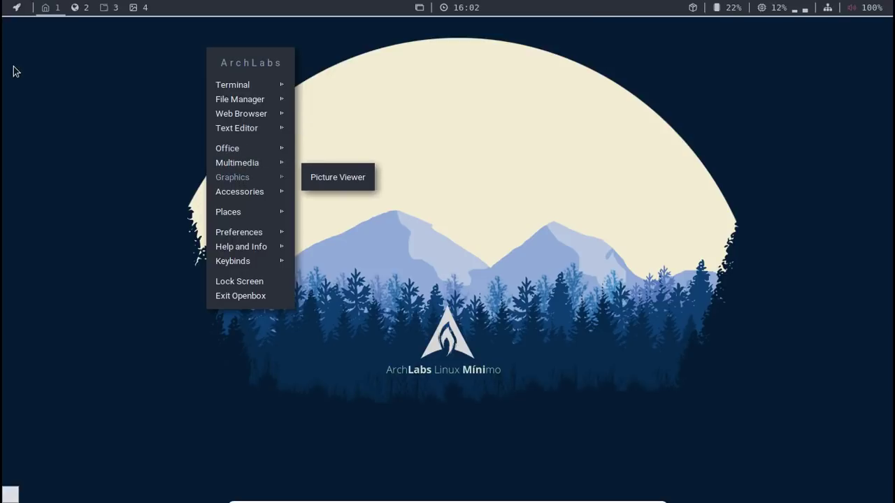
left_click(10, 17)
left_click(11, 9)
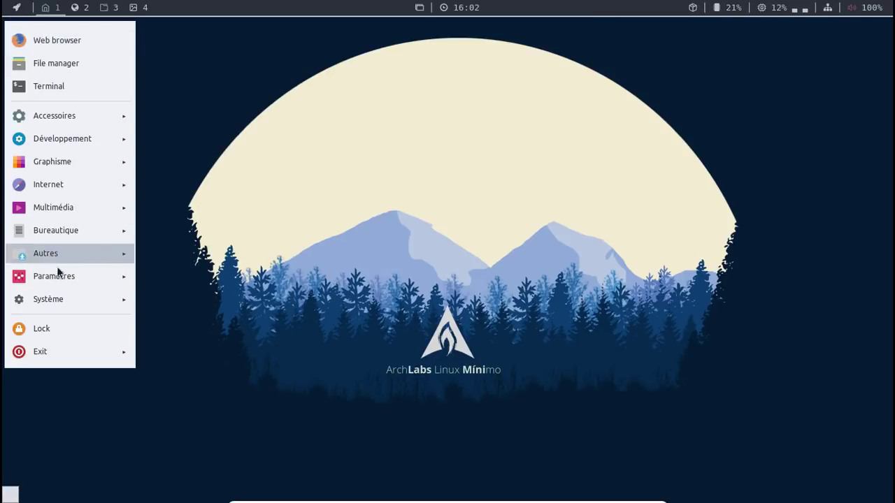
mouse_move(63, 281)
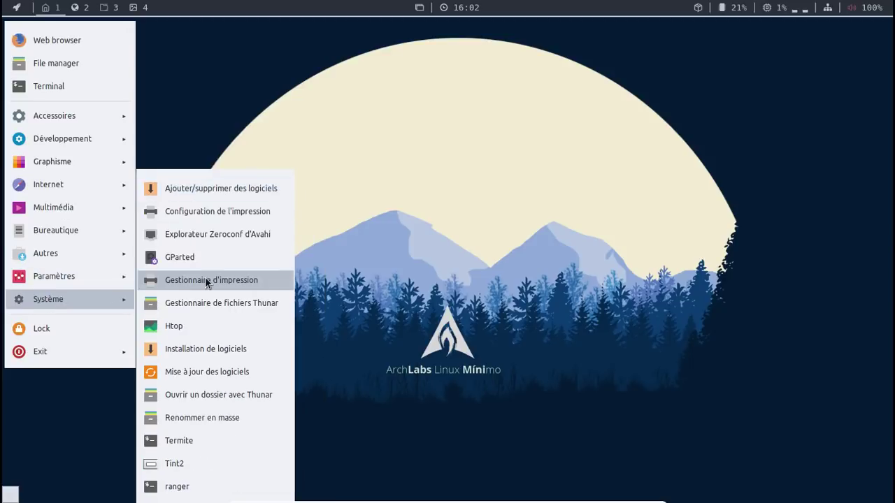
mouse_move(89, 111)
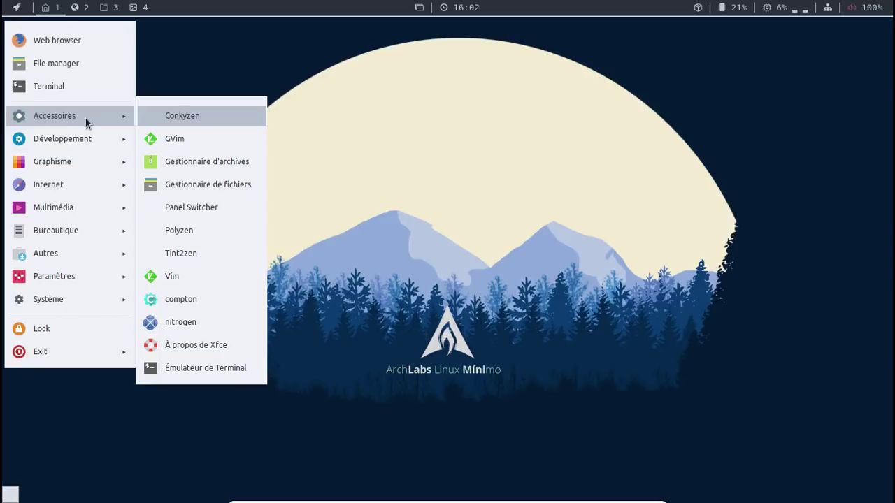
mouse_move(77, 168)
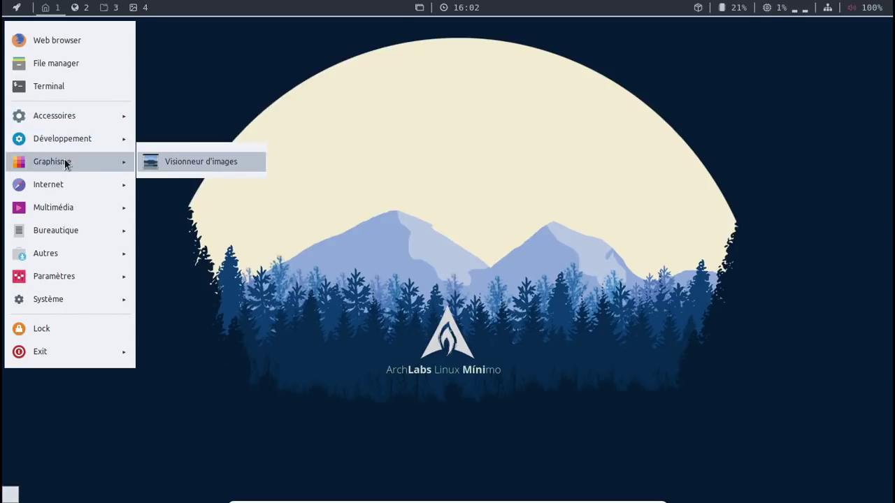
mouse_move(65, 209)
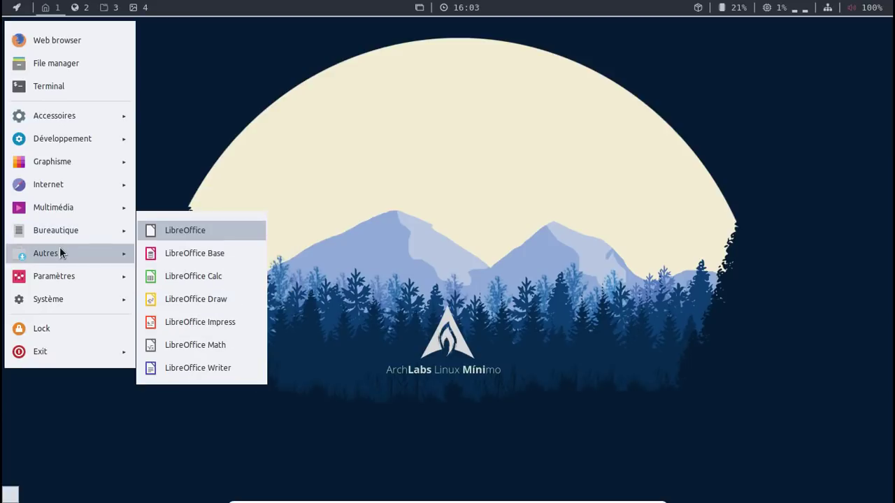
mouse_move(61, 252)
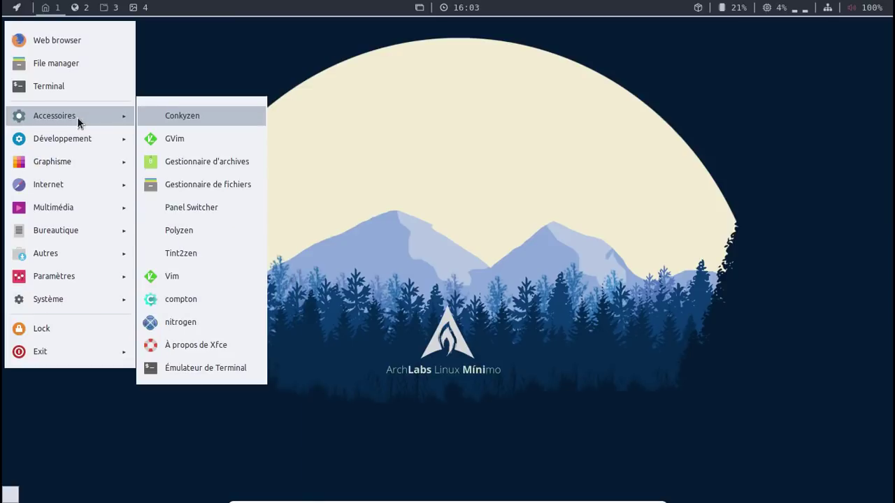
left_click(230, 182)
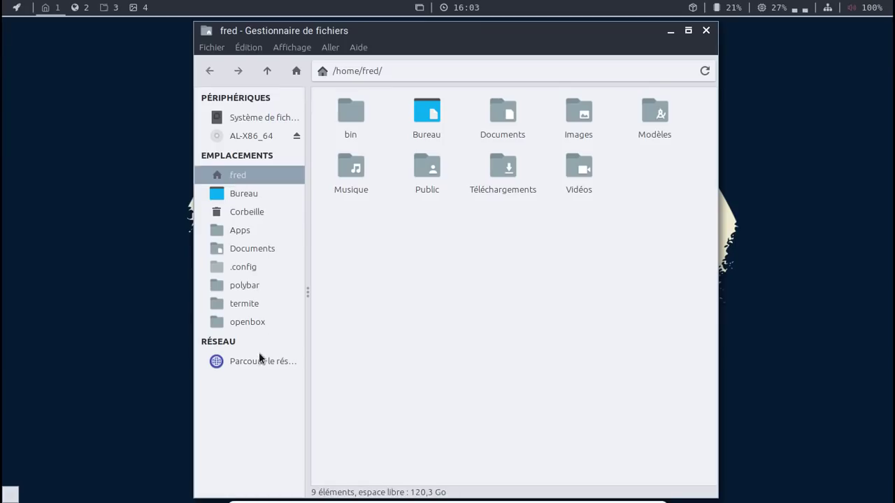
Browse the network locations in the file manager, close it, and glance at the desktop menu
left_click(261, 362)
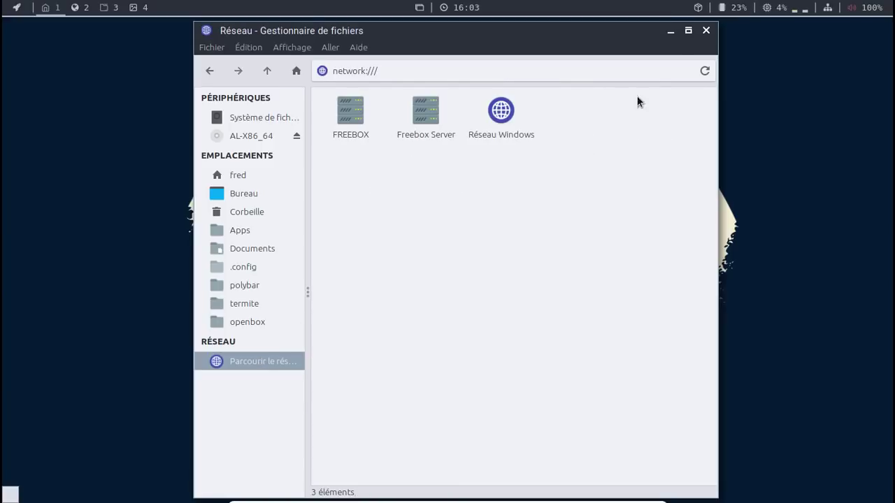
left_click(706, 32)
right_click(221, 49)
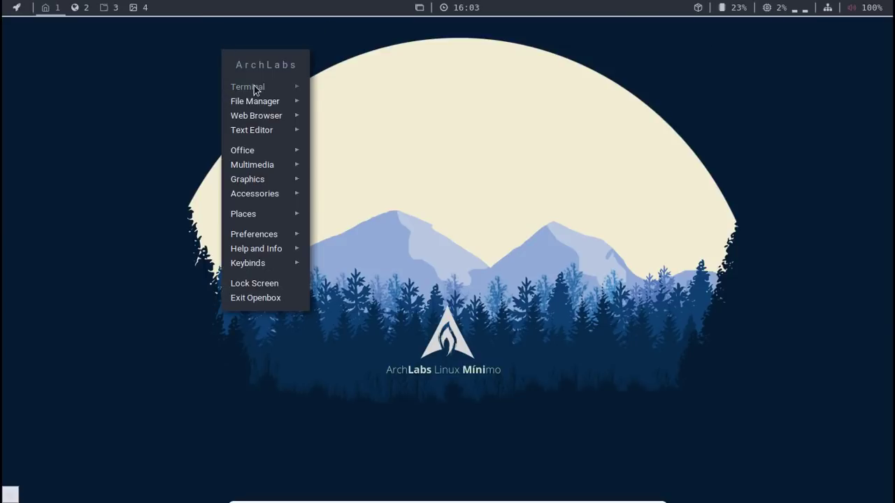
left_click(199, 63)
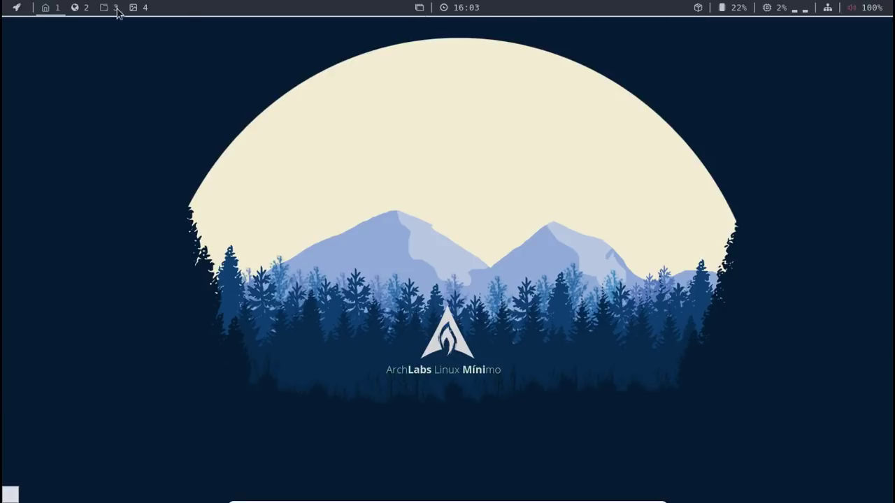
Open the software updater from the Système category to check for updates, and return to the package manager's main package list
left_click(17, 7)
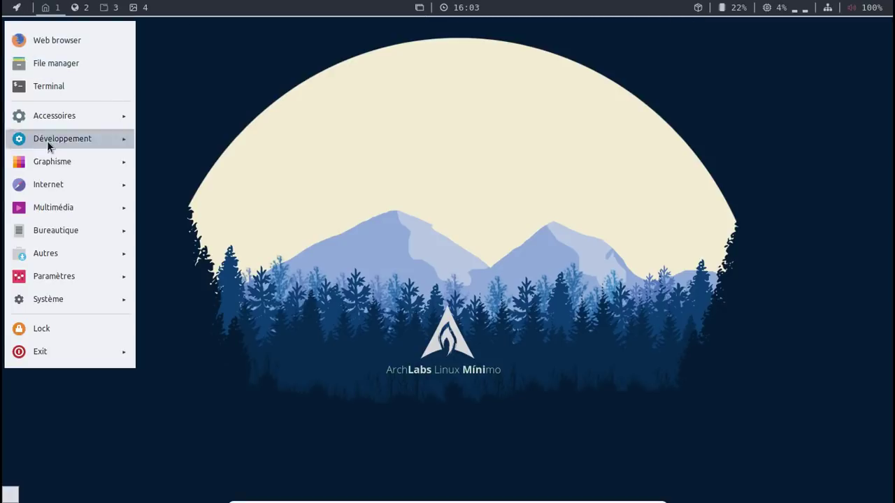
mouse_move(59, 120)
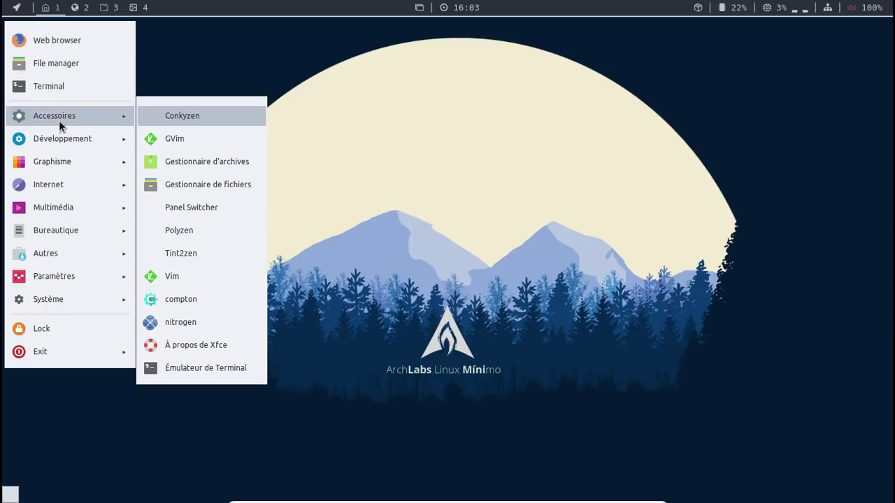
mouse_move(57, 301)
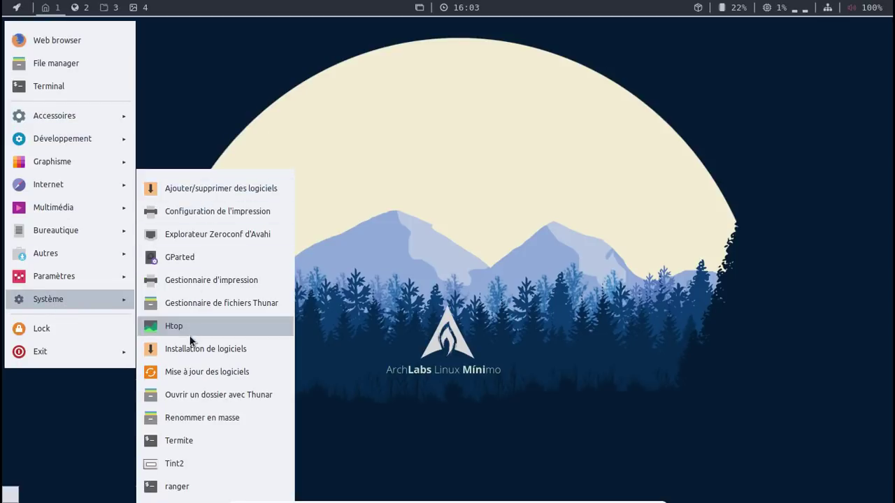
left_click(189, 368)
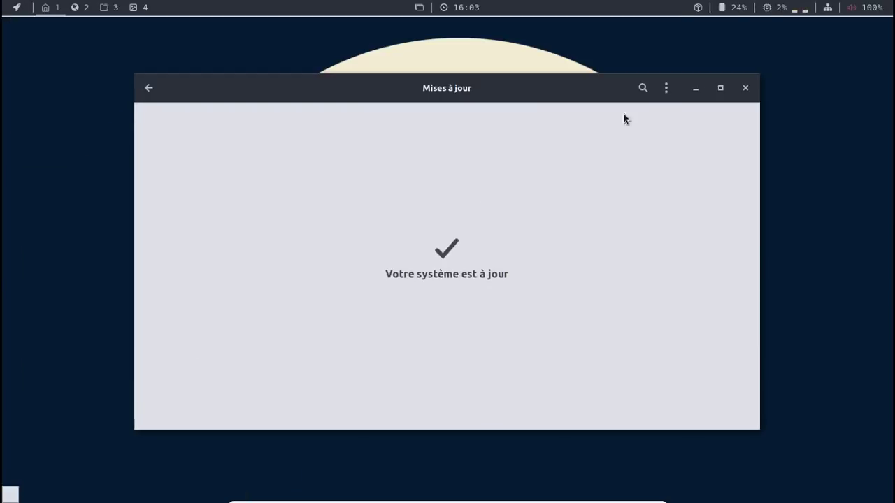
left_click(143, 88)
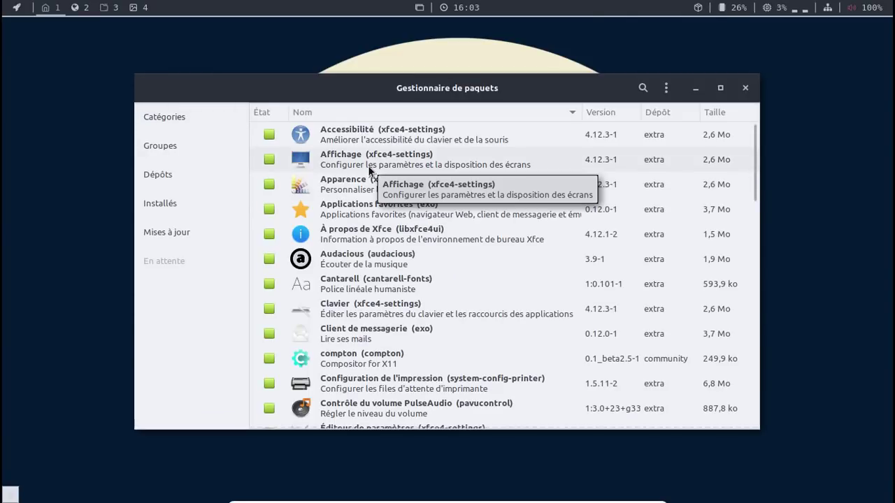
Search the packages for "gimp" and mark gimp and gimp-help-fr for installation
left_click(637, 92)
type("gimp")
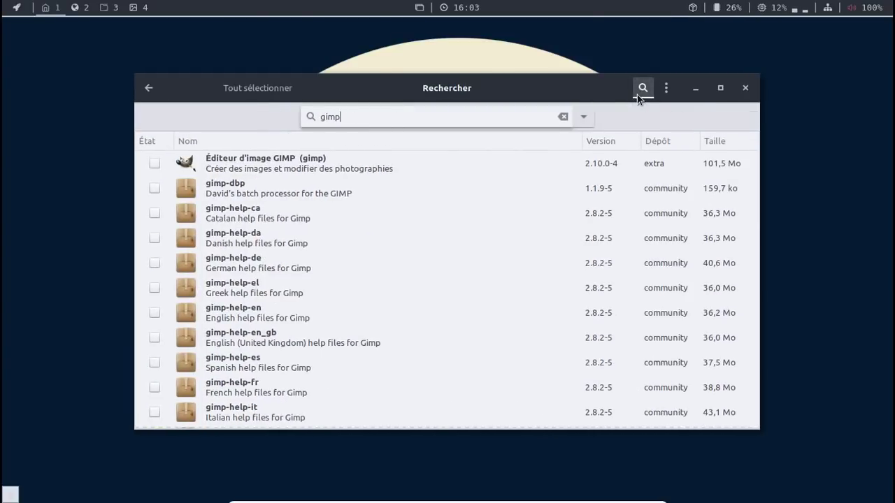
left_click(155, 163)
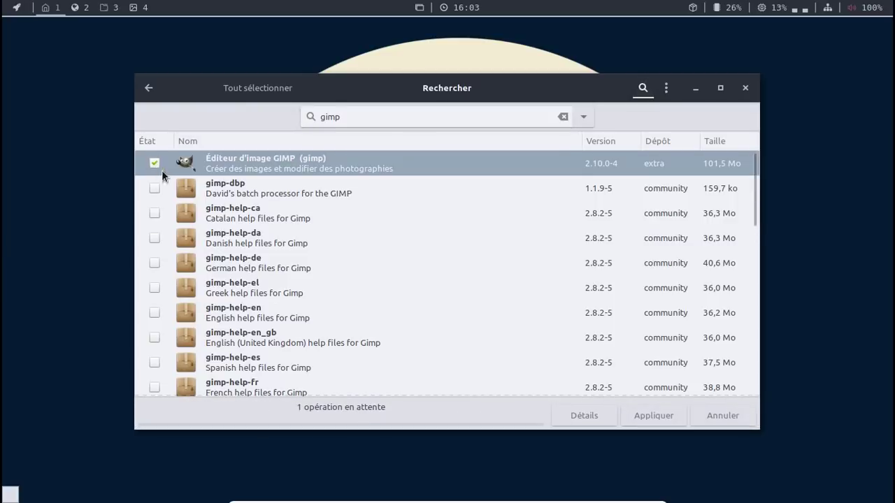
scroll(290, 250, "down", 5)
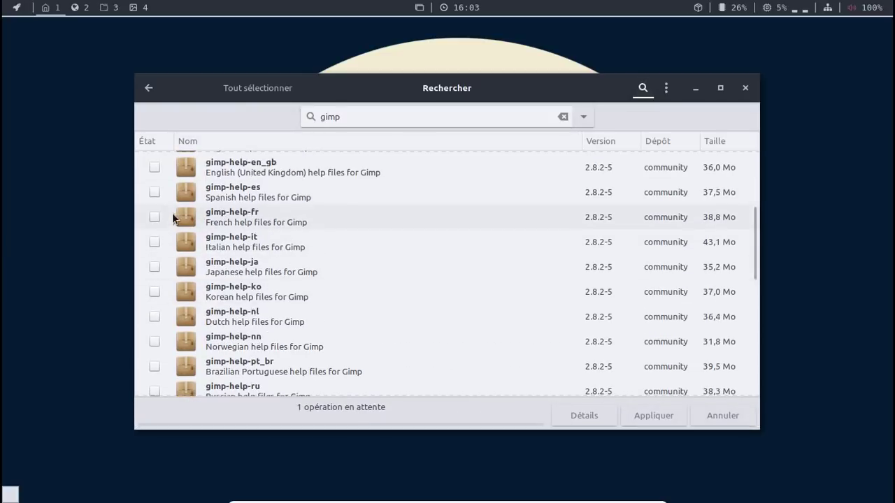
left_click(154, 217)
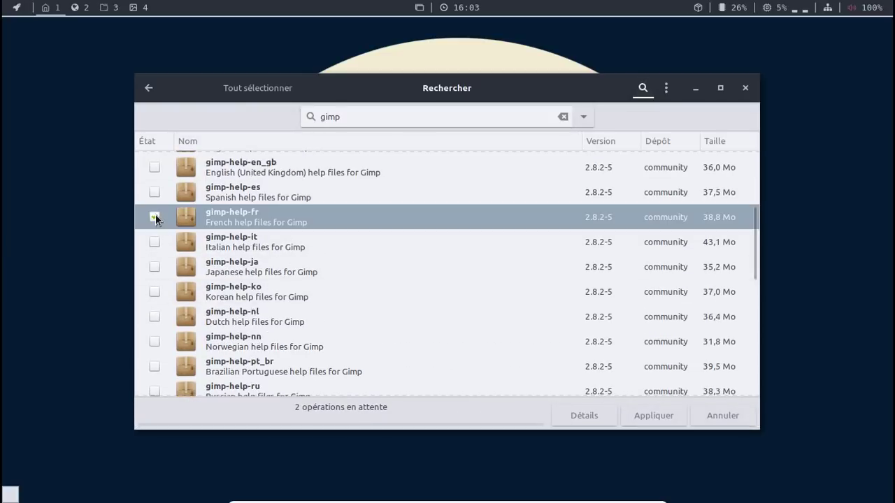
Apply the pending package installations, authenticate with the account password, and close the package manager
left_click(648, 418)
left_click(594, 362)
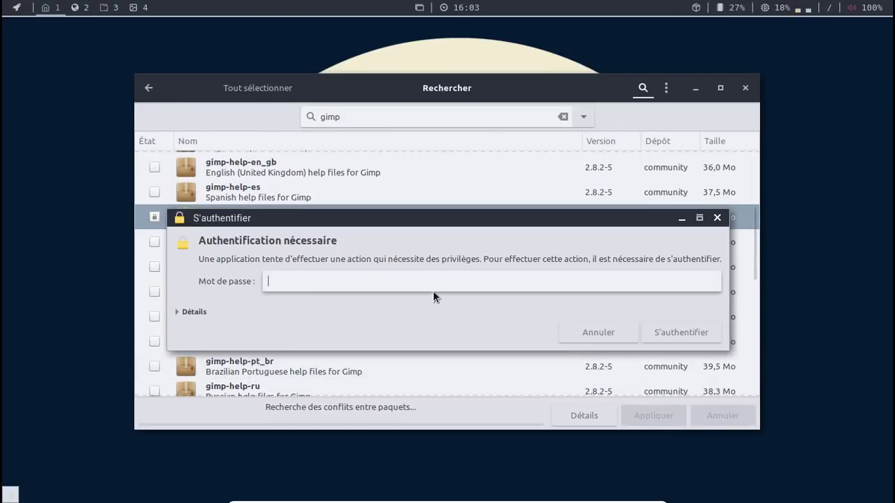
type("********")
key("Return")
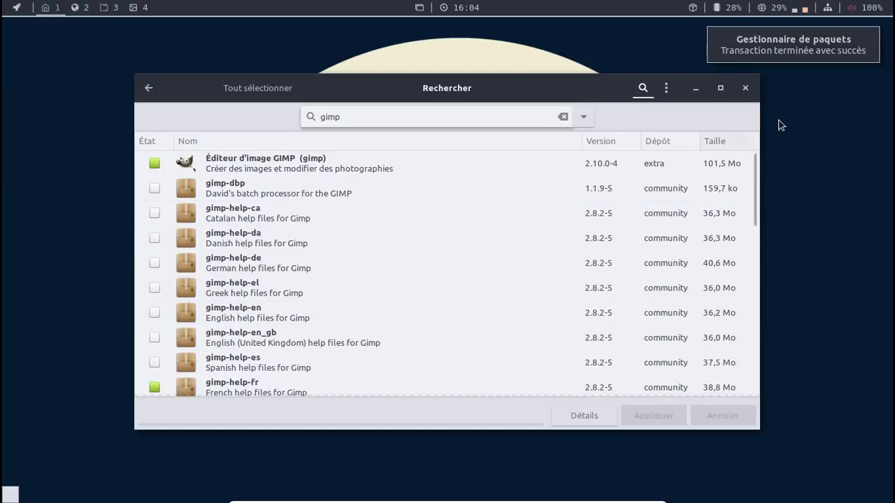
left_click(745, 88)
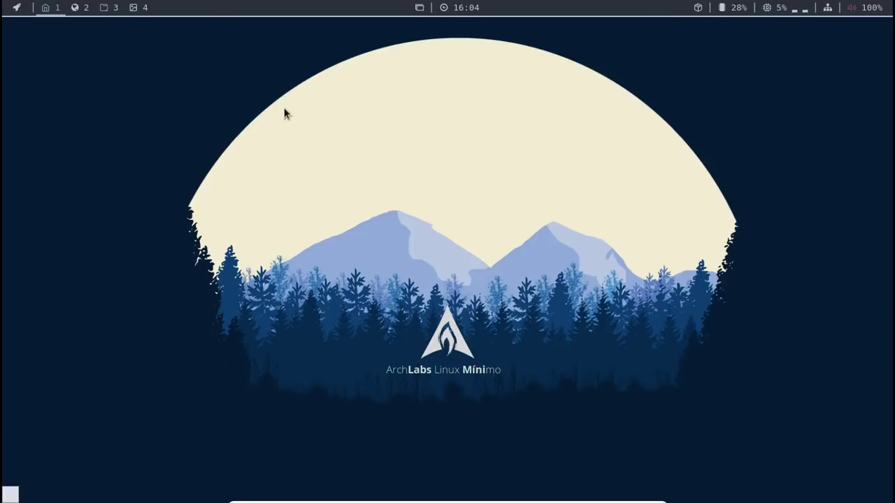
Launch GIMP from the Graphics category, view its version information in the About window, and quit GIMP
right_click(191, 63)
mouse_move(237, 194)
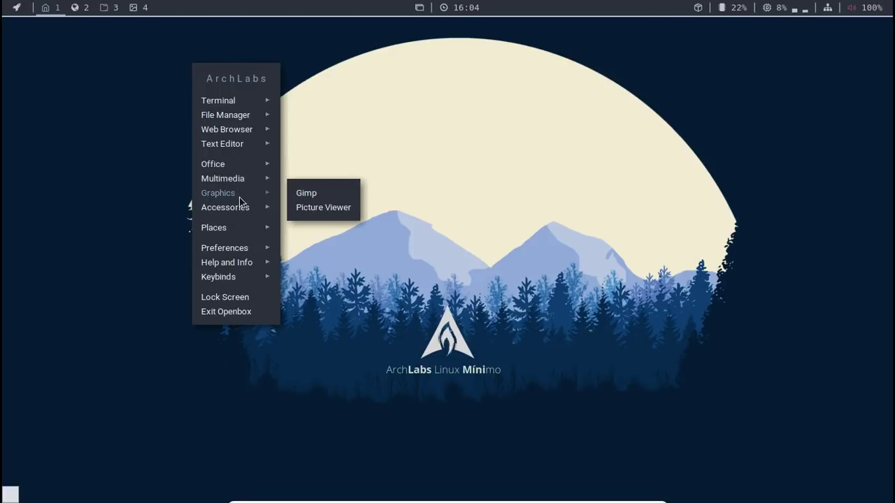
left_click(308, 194)
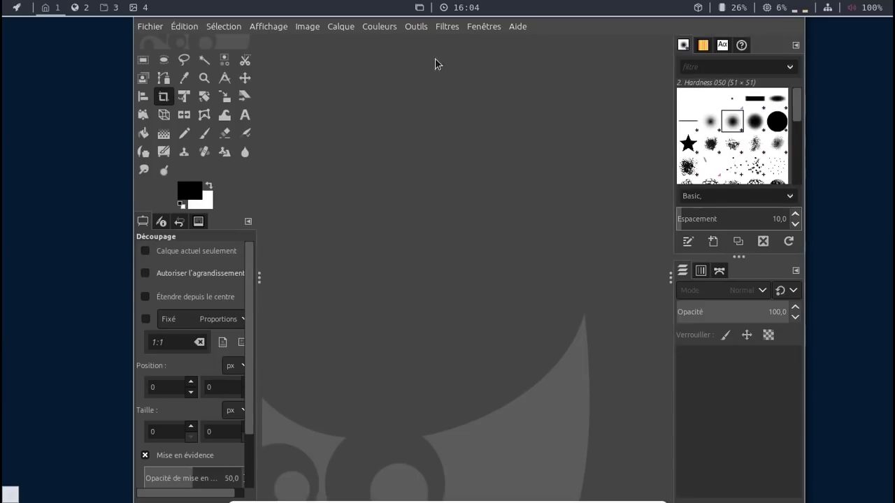
left_click(515, 28)
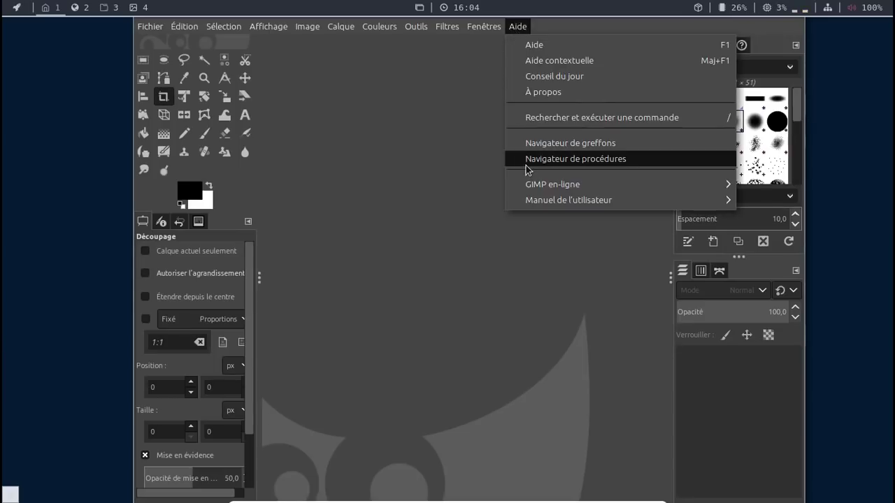
left_click(526, 93)
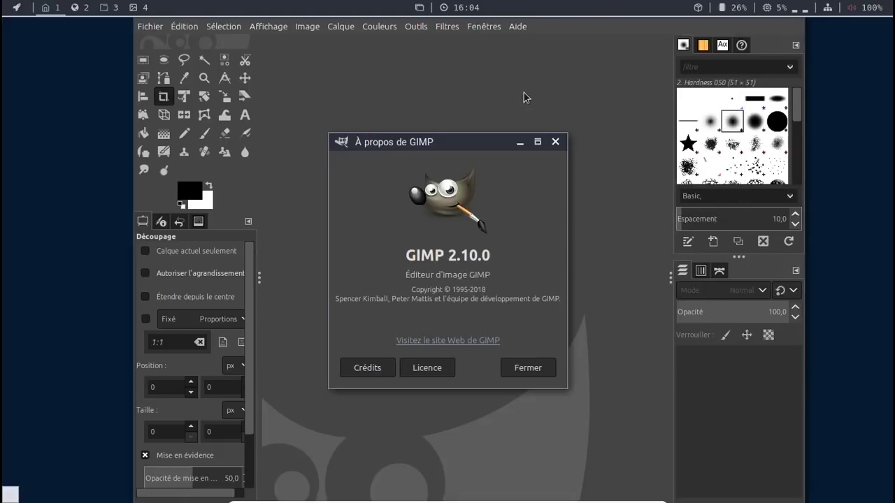
left_click(529, 371)
left_click(150, 26)
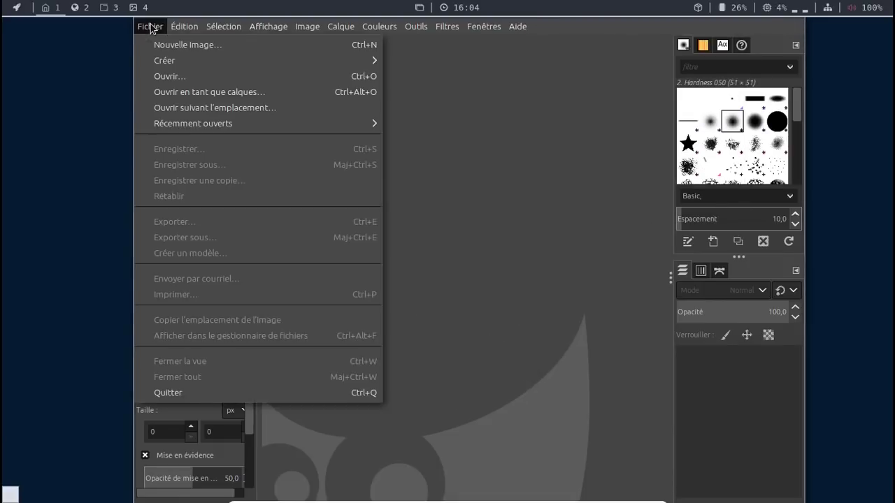
left_click(228, 392)
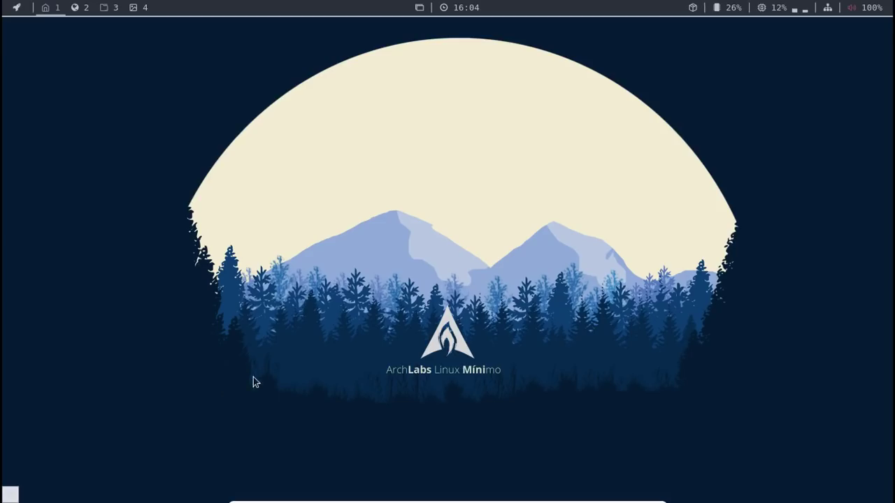
Power off the ArchLabs system
left_click(14, 10)
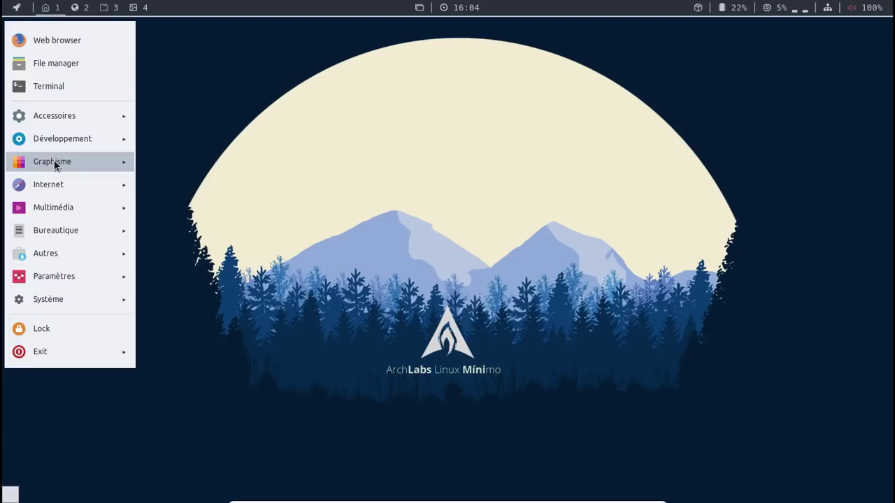
mouse_move(52, 353)
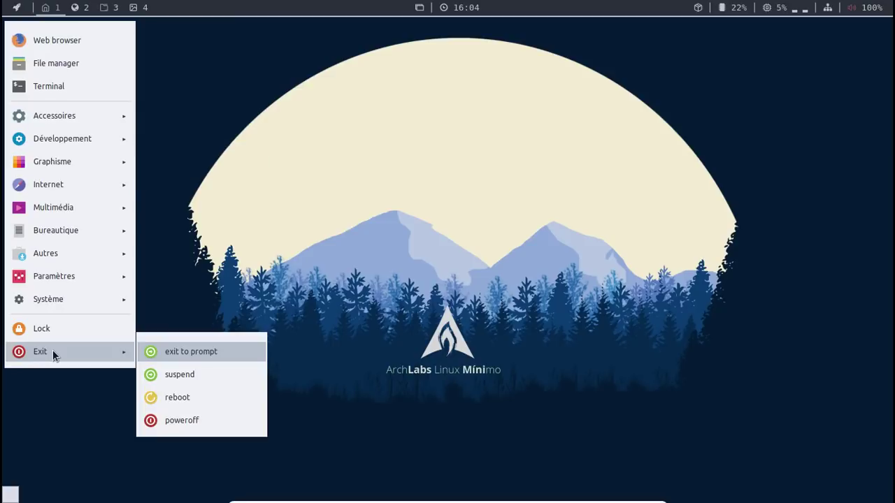
left_click(181, 423)
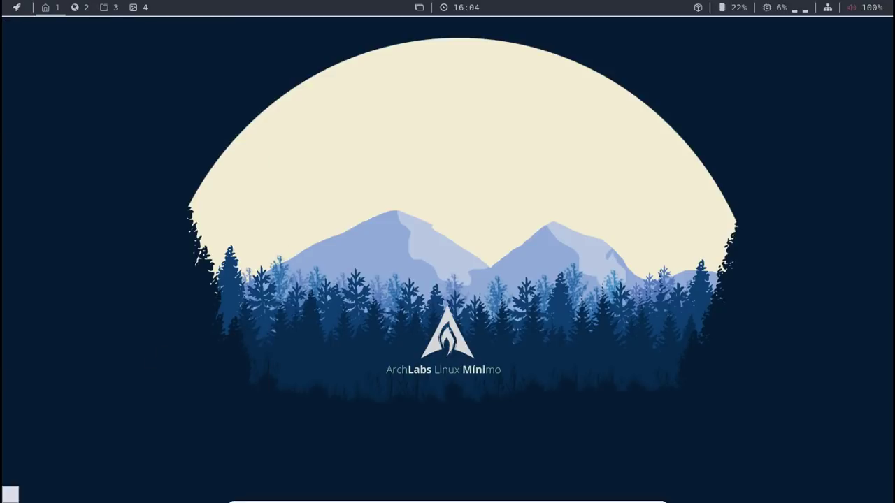